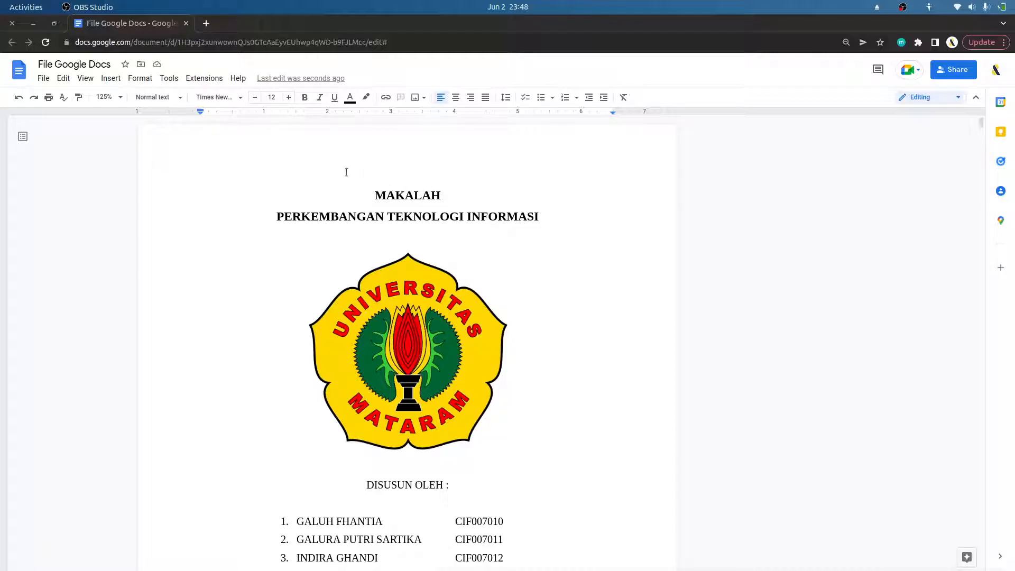
{"action": "left_click", "coordinate": [112, 79]}
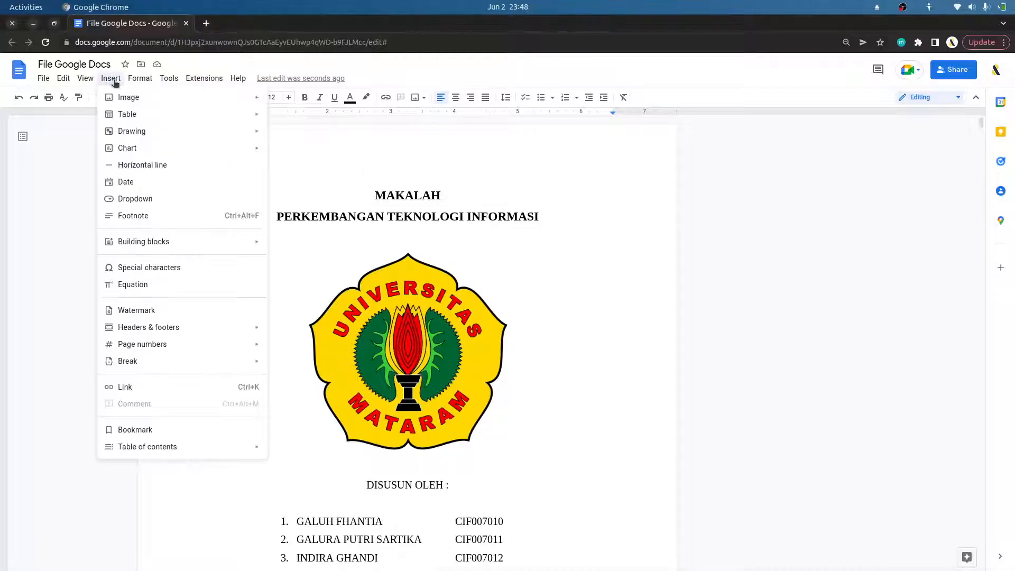
{"action": "left_click", "coordinate": [469, 211]}
- Add a blank line below the reference link on the DAFTAR PUSTAKA page at the end of the document
{"action": "left_click_drag", "start_coordinate": [980, 122], "coordinate": [983, 200]}
{"action": "left_click", "coordinate": [363, 344]}
{"action": "left_click_drag", "start_coordinate": [980, 195], "coordinate": [982, 550]}
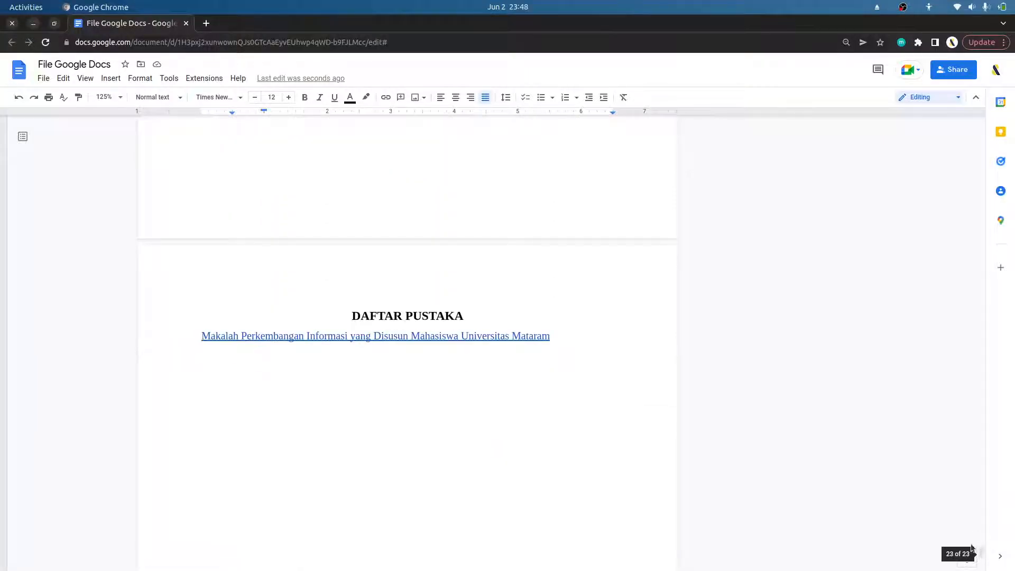
{"action": "left_click", "coordinate": [338, 397]}
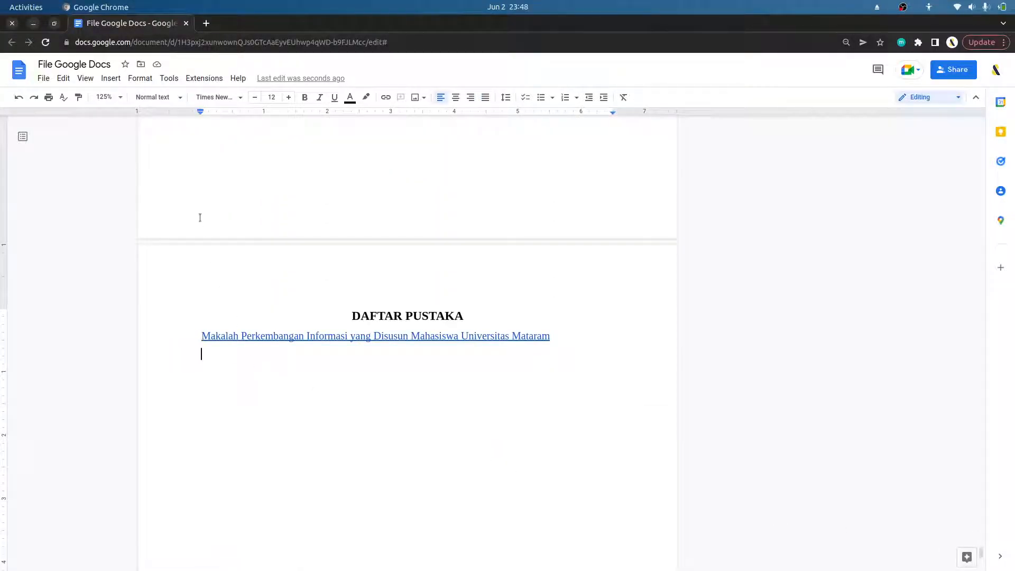
{"action": "left_click", "coordinate": [110, 78]}
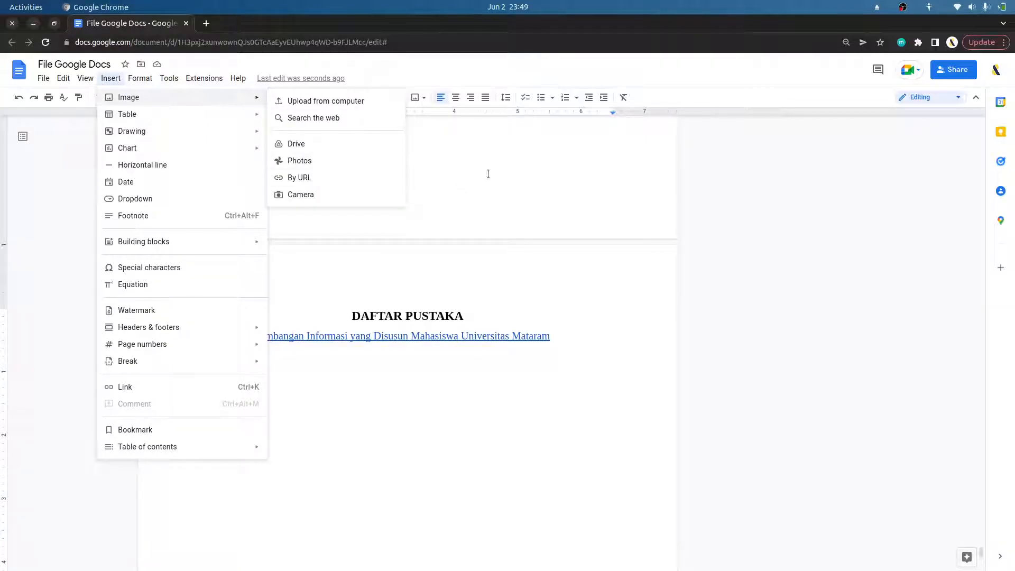
{"action": "left_click", "coordinate": [343, 155]}
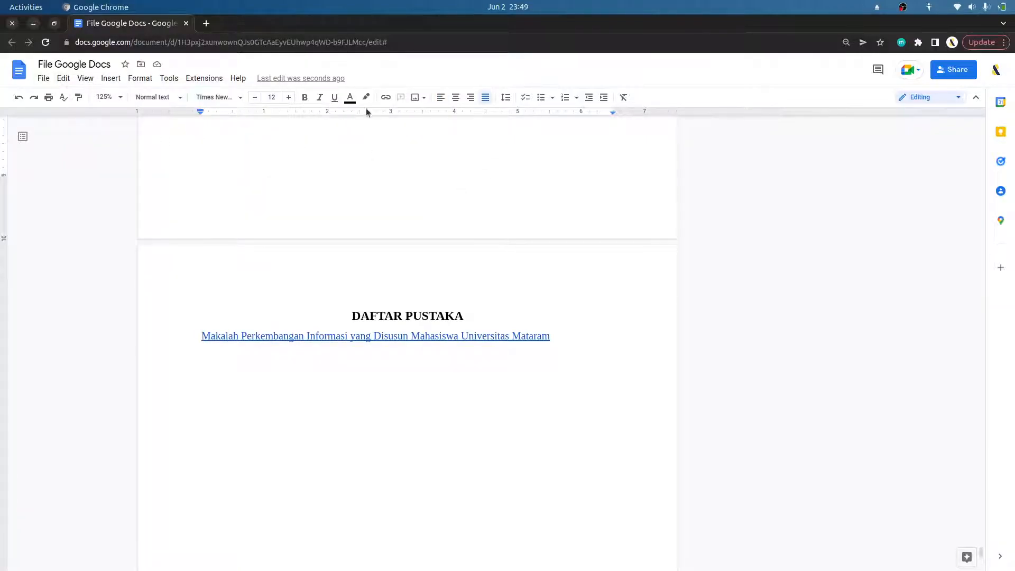
{"action": "left_click", "coordinate": [310, 429]}
{"action": "key", "text": "Return"}
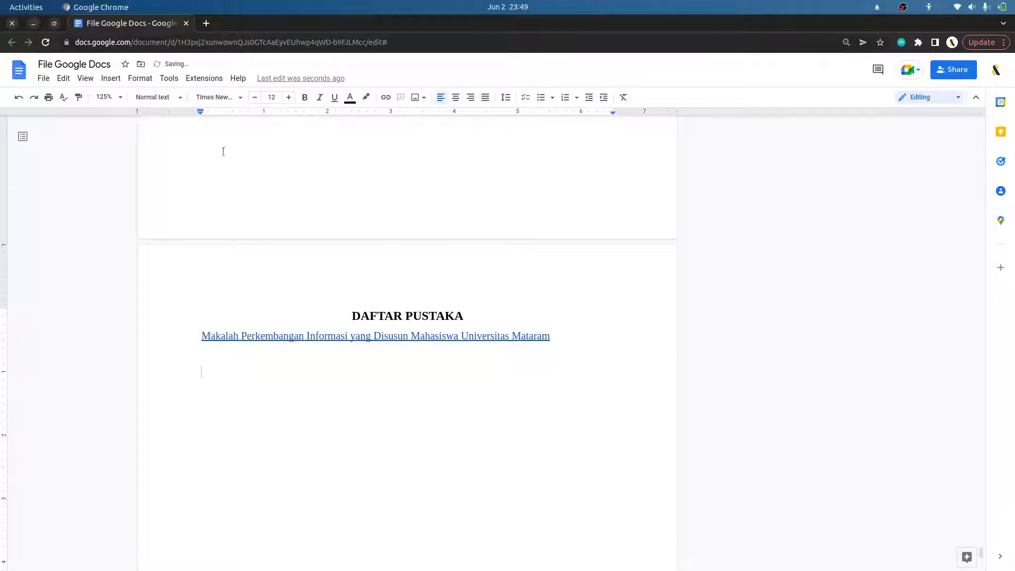
- Search Google Images for "fb" in a new browser tab and open the round Facebook logo from facebook.com
{"action": "left_click", "coordinate": [111, 79]}
{"action": "mouse_move", "coordinate": [138, 99]}
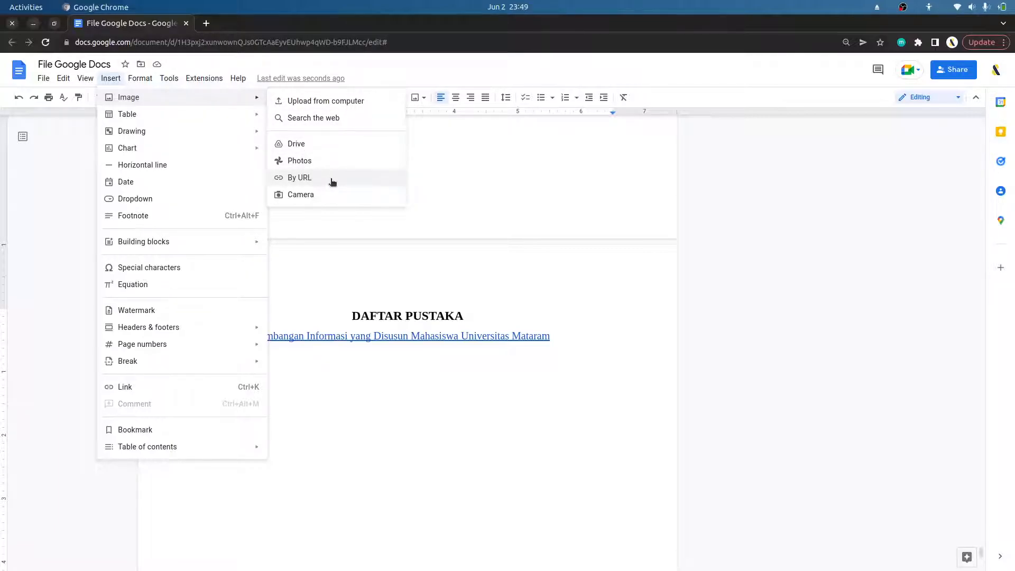
{"action": "left_click", "coordinate": [206, 23]}
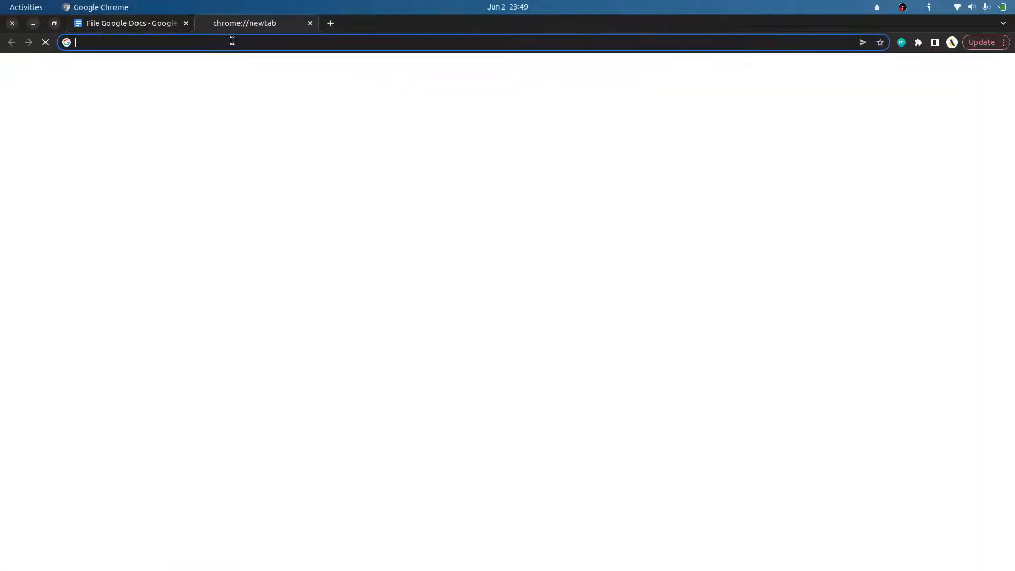
{"action": "type", "text": "fb"}
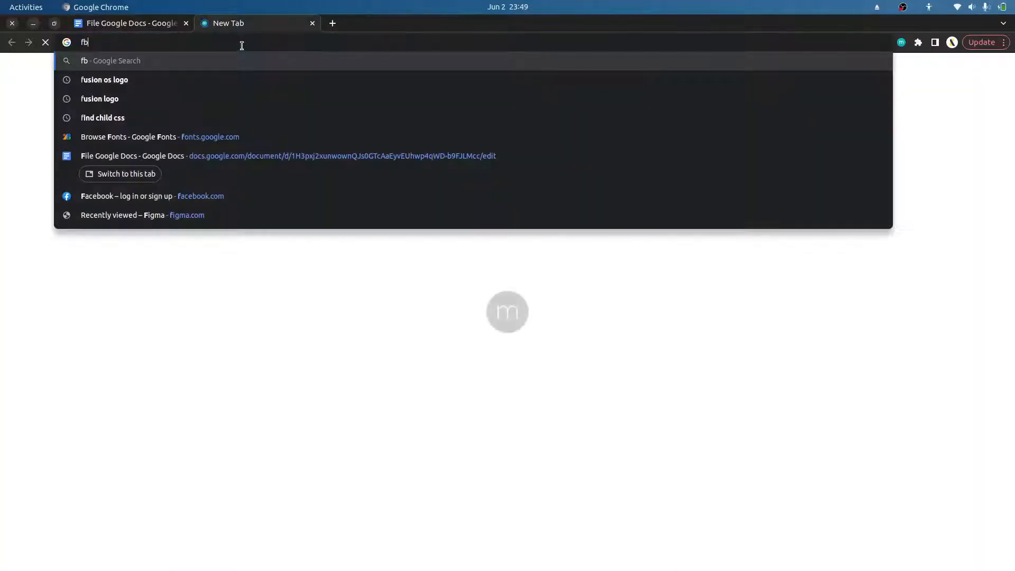
{"action": "key", "text": "Return"}
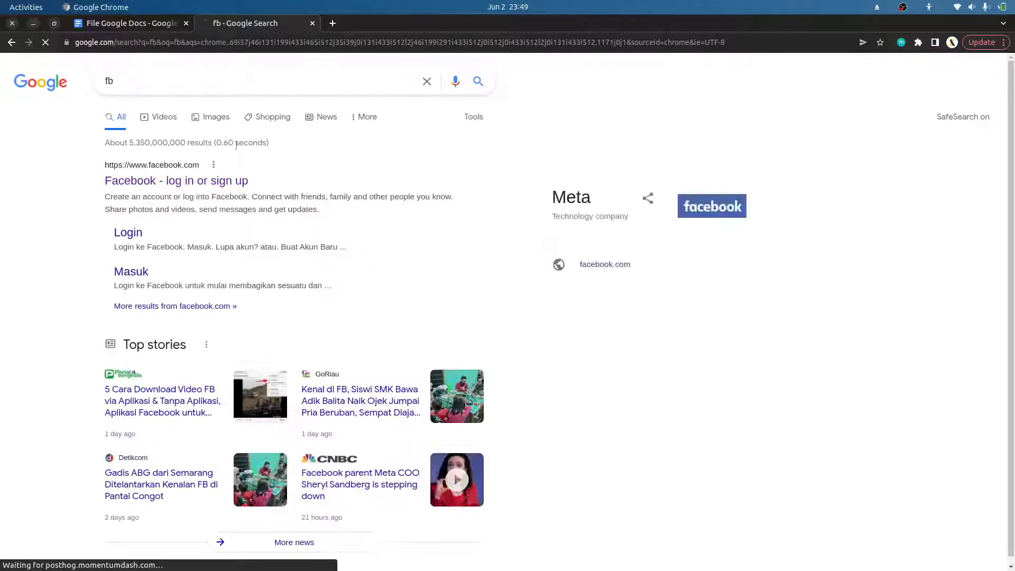
{"action": "left_click", "coordinate": [218, 118]}
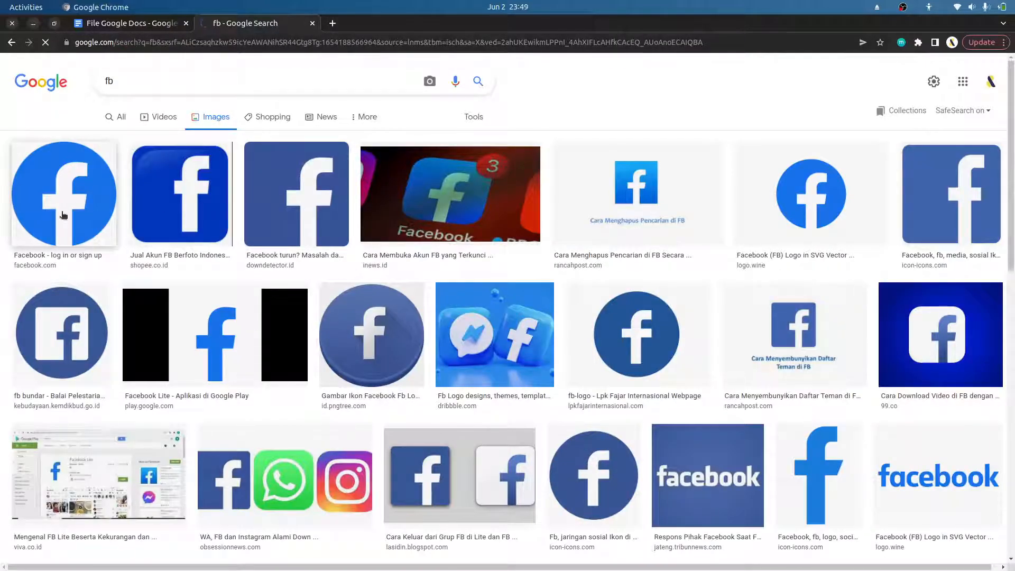
{"action": "left_click", "coordinate": [106, 203]}
- Paste a copy of the enlarged Facebook logo below the reference link in the Google Docs document and delete it again
{"action": "right_click", "coordinate": [739, 181]}
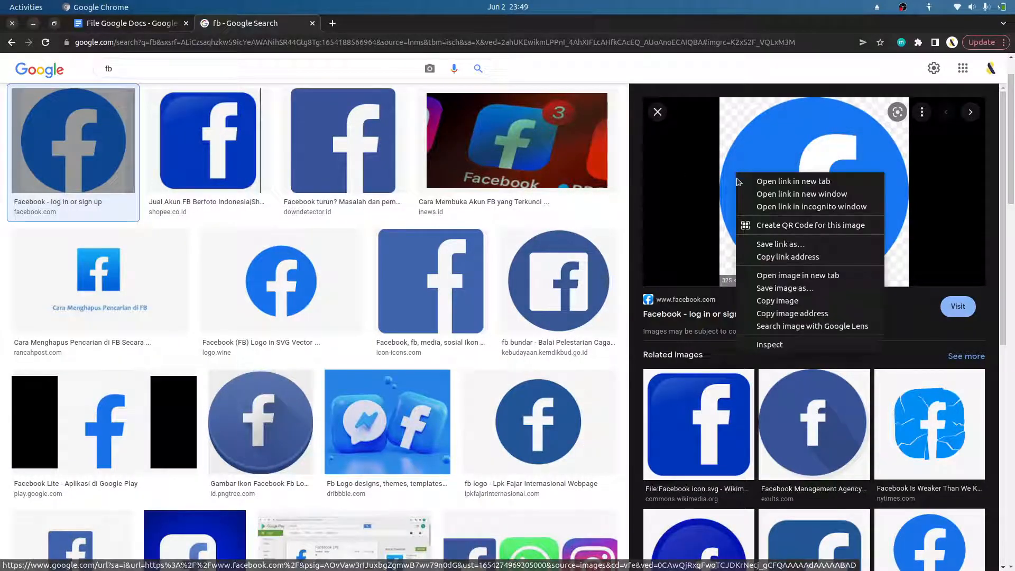
{"action": "left_click", "coordinate": [777, 300]}
{"action": "left_click", "coordinate": [159, 23]}
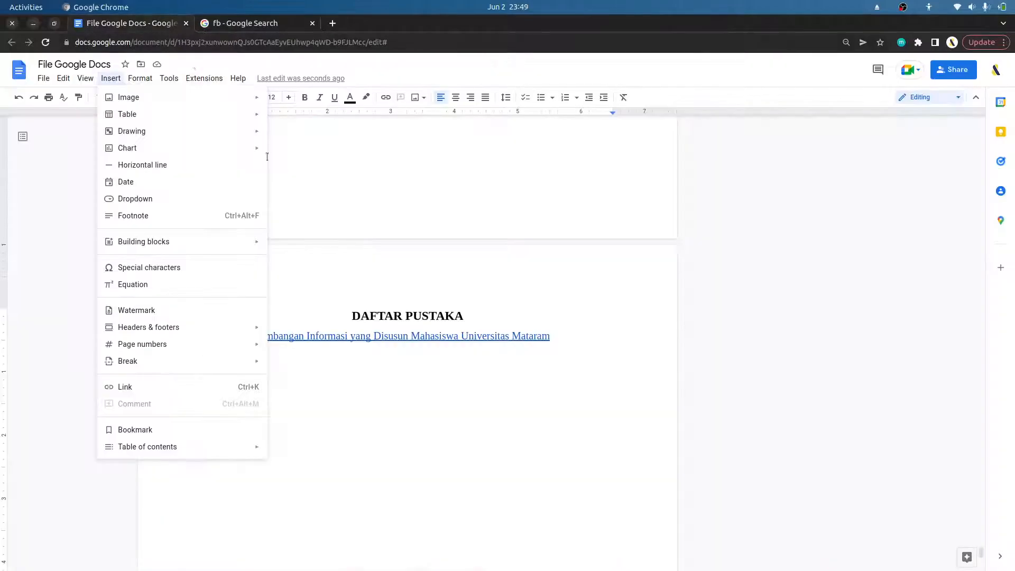
{"action": "left_click", "coordinate": [383, 414]}
{"action": "key", "text": "ctrl+v"}
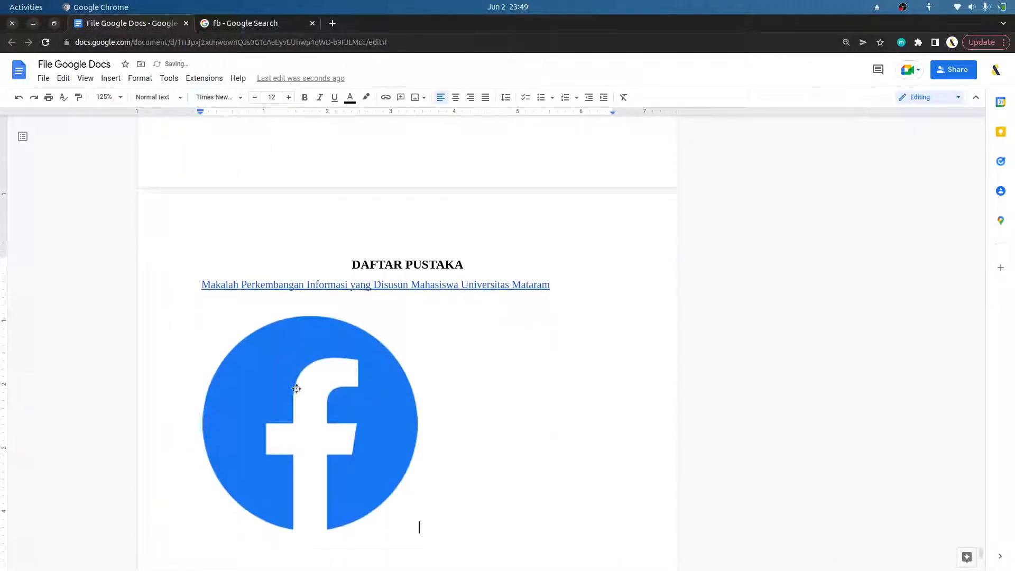
{"action": "left_click", "coordinate": [305, 386]}
{"action": "key", "text": "Delete"}
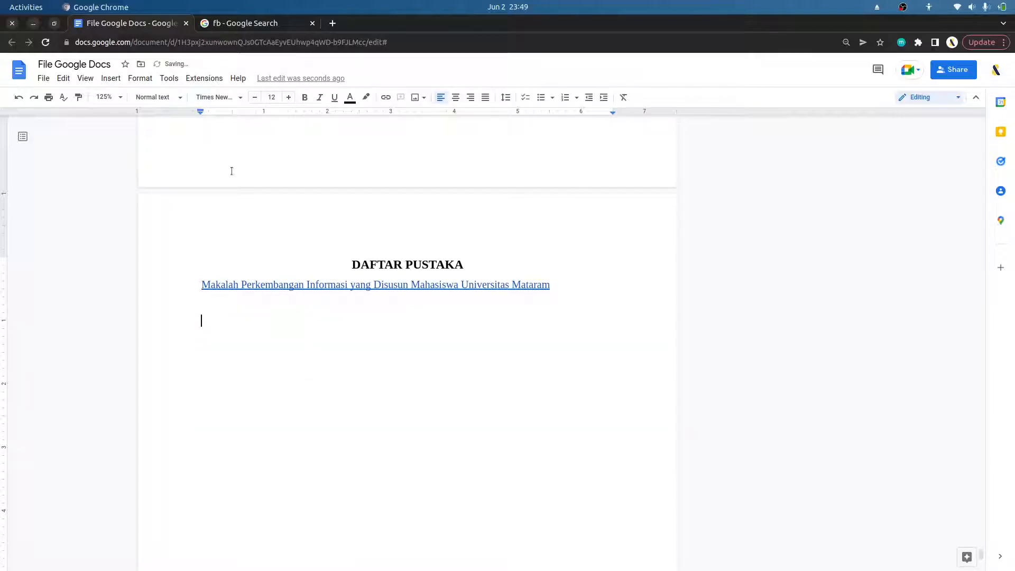
- Copy the Facebook logo's image address and insert the image by URL below the reference link in the document
{"action": "left_click", "coordinate": [267, 23]}
{"action": "right_click", "coordinate": [783, 188]}
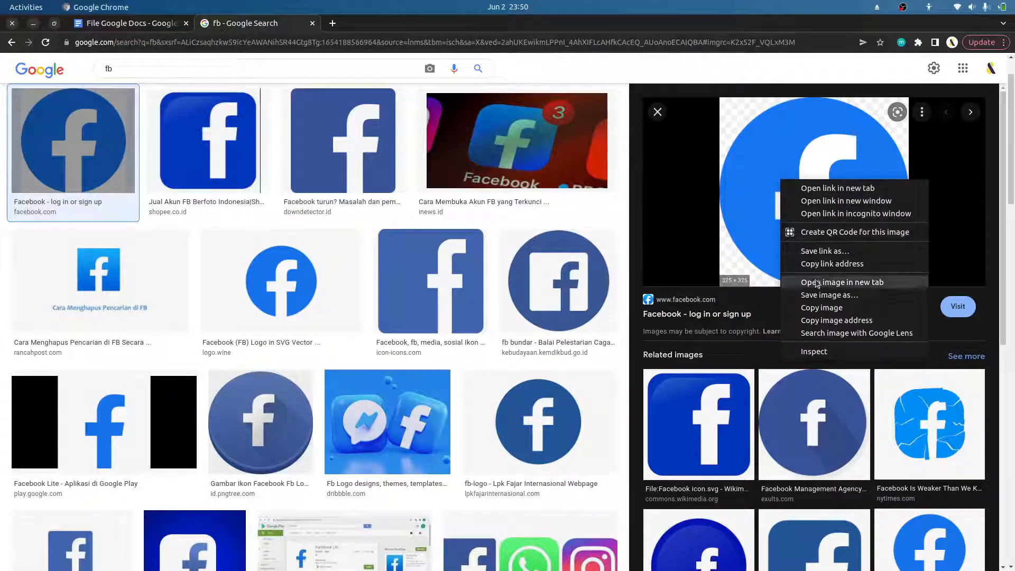
{"action": "left_click", "coordinate": [835, 320]}
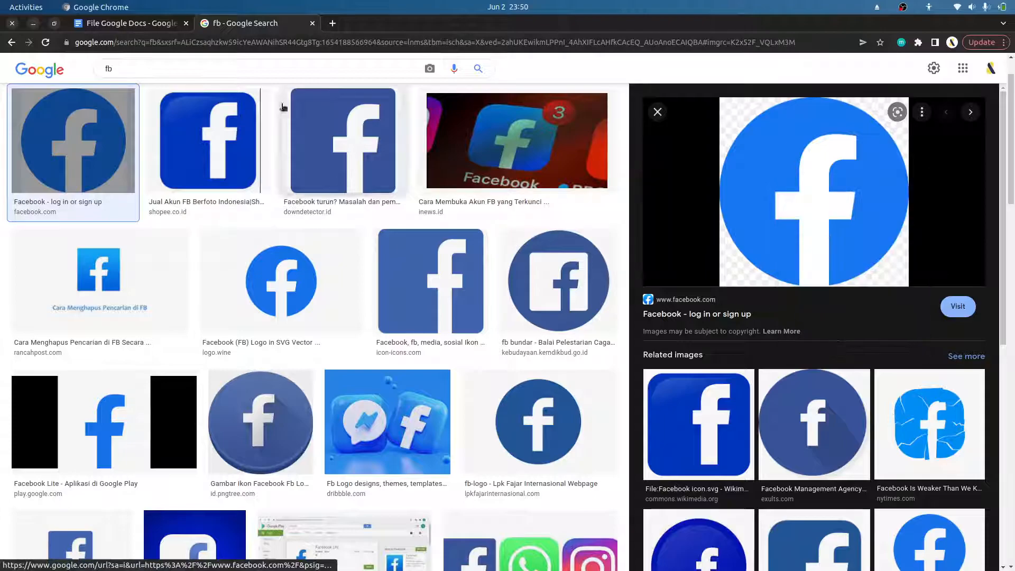
{"action": "left_click", "coordinate": [127, 23]}
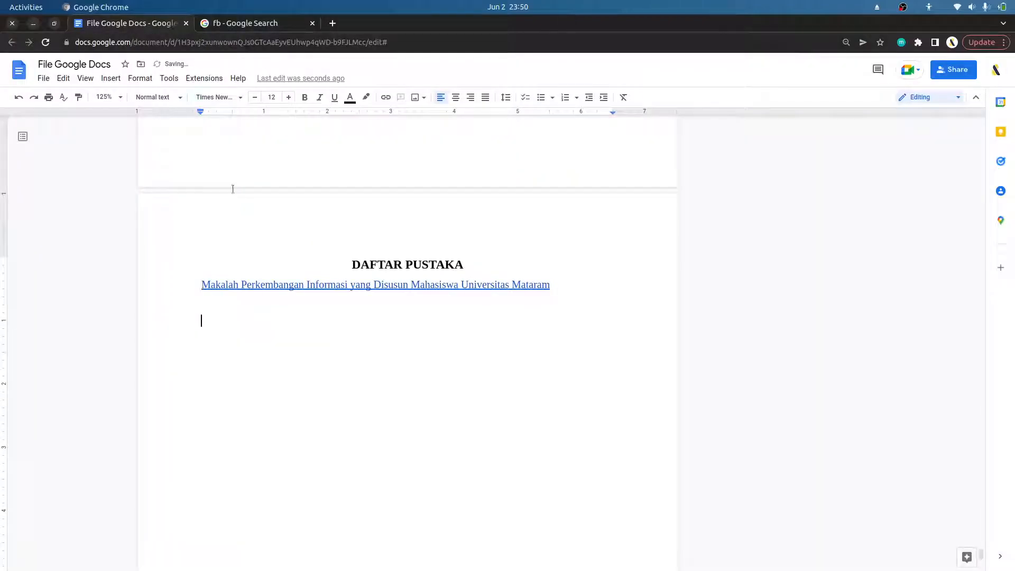
{"action": "left_click", "coordinate": [110, 79]}
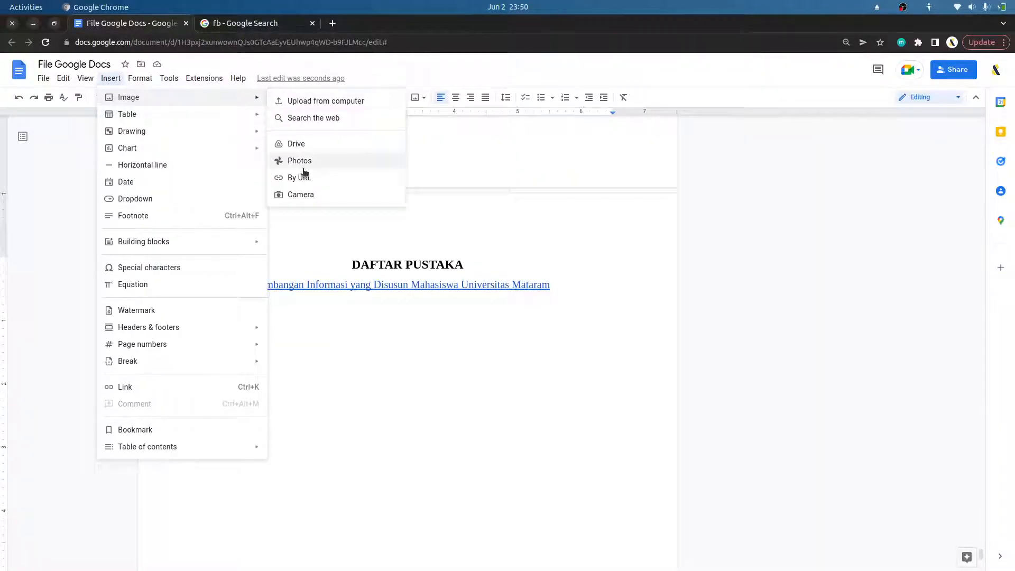
{"action": "left_click", "coordinate": [307, 179]}
{"action": "key", "text": "ctrl+v"}
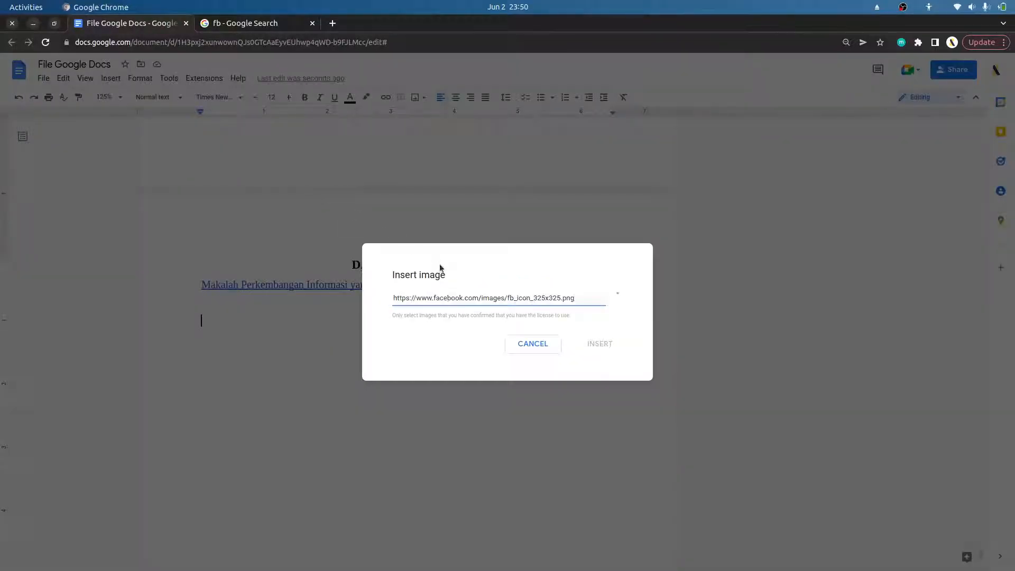
{"action": "left_click", "coordinate": [541, 401]}
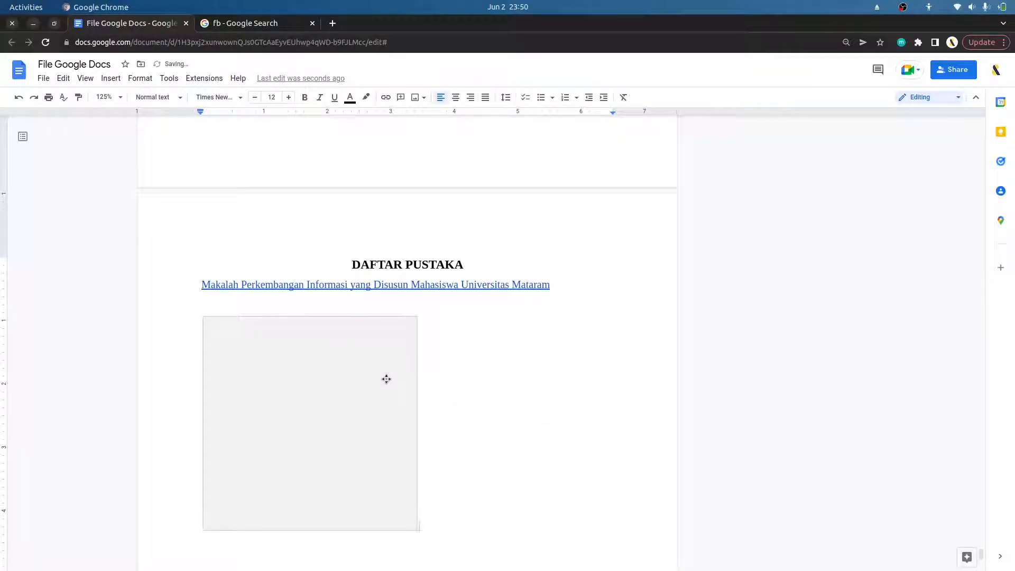
{"action": "left_click", "coordinate": [311, 380]}
{"action": "left_click", "coordinate": [479, 414]}
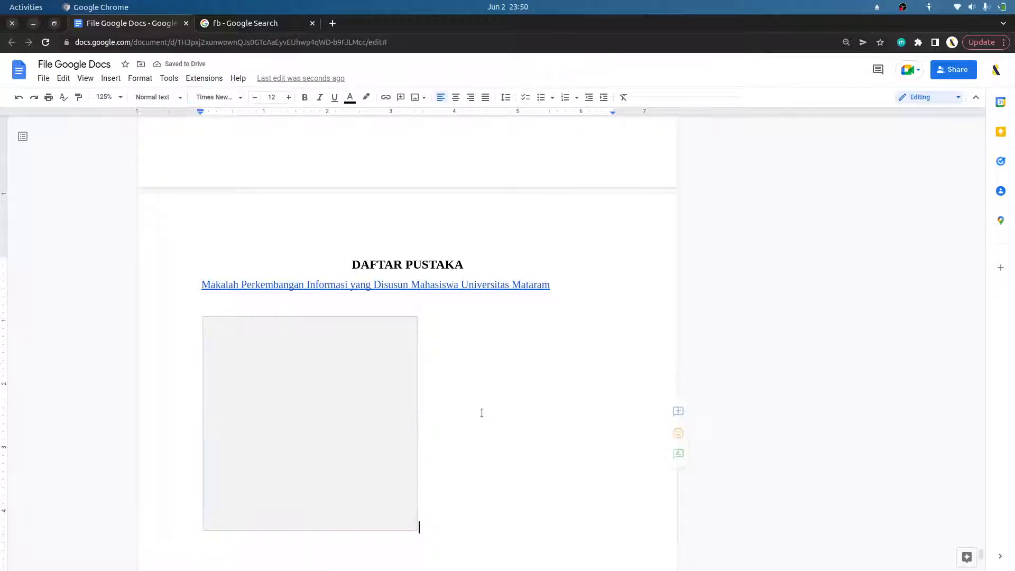
- Delete the inserted Facebook logo from the DAFTAR PUSTAKA page and close the image search tab
{"action": "scroll", "coordinate": [478, 417], "scroll_direction": "down", "scroll_amount": 1}
{"action": "left_click", "coordinate": [371, 389]}
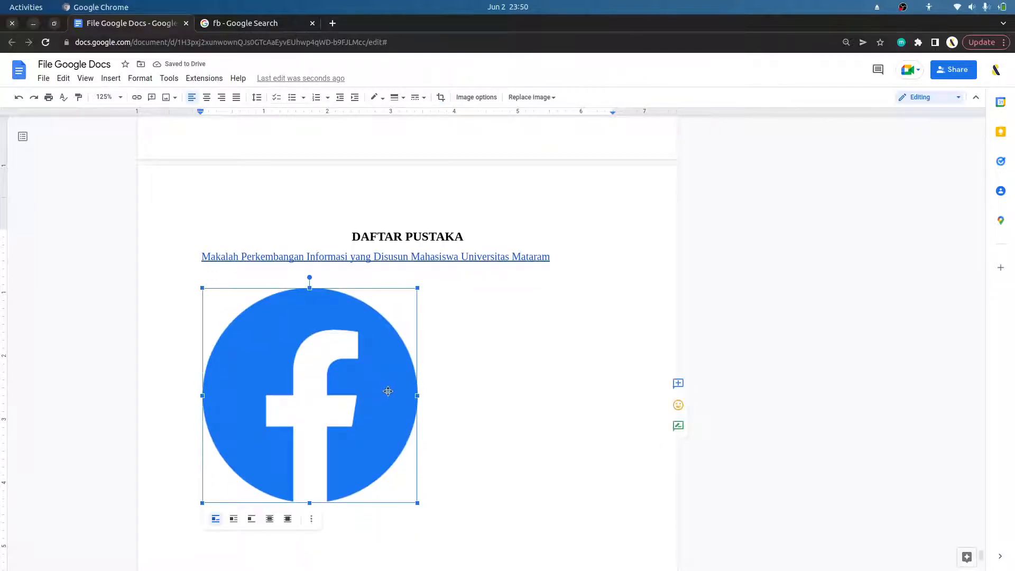
{"action": "key", "text": "Delete"}
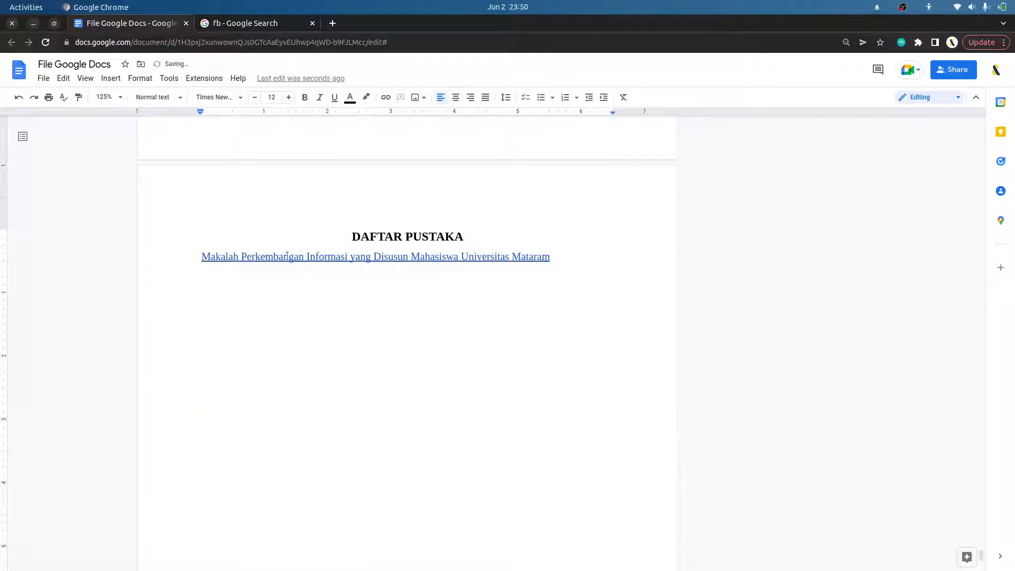
{"action": "left_click", "coordinate": [311, 23]}
- Insert a table with four columns and three rows below the reference link, and undo the insertion
{"action": "left_click", "coordinate": [111, 79]}
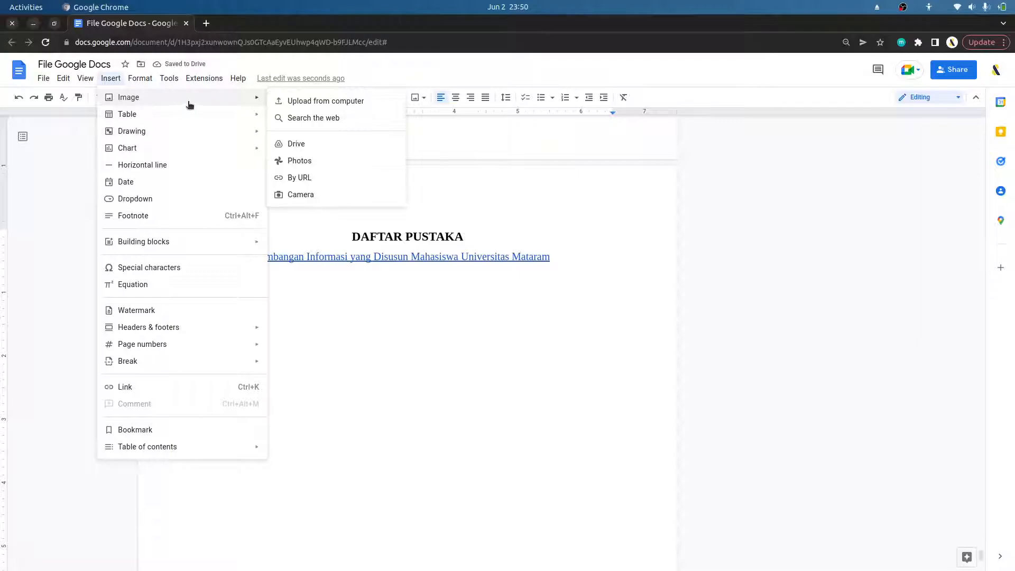
{"action": "mouse_move", "coordinate": [204, 117]}
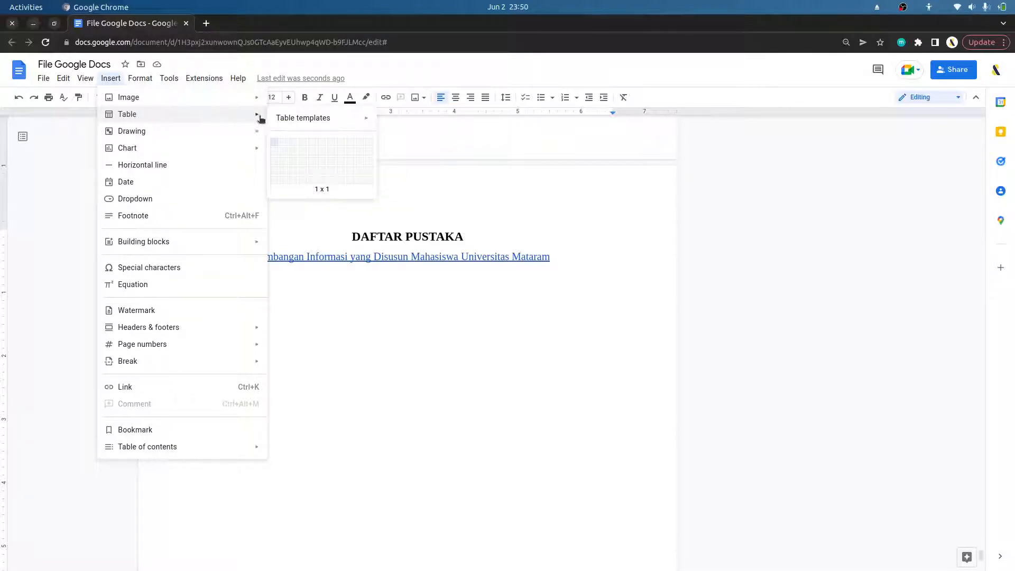
{"action": "left_click", "coordinate": [301, 161]}
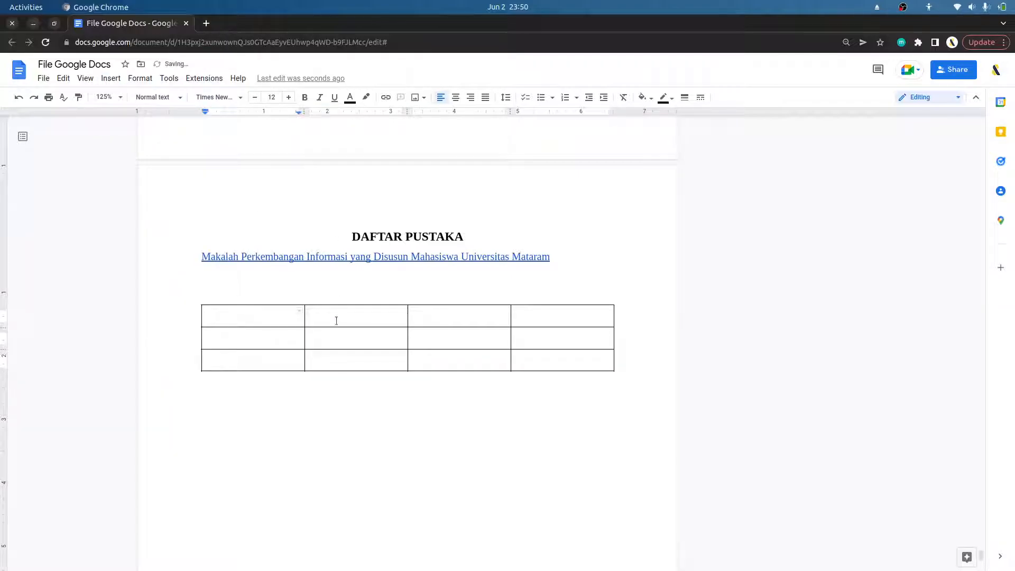
{"action": "key", "text": "ctrl+z"}
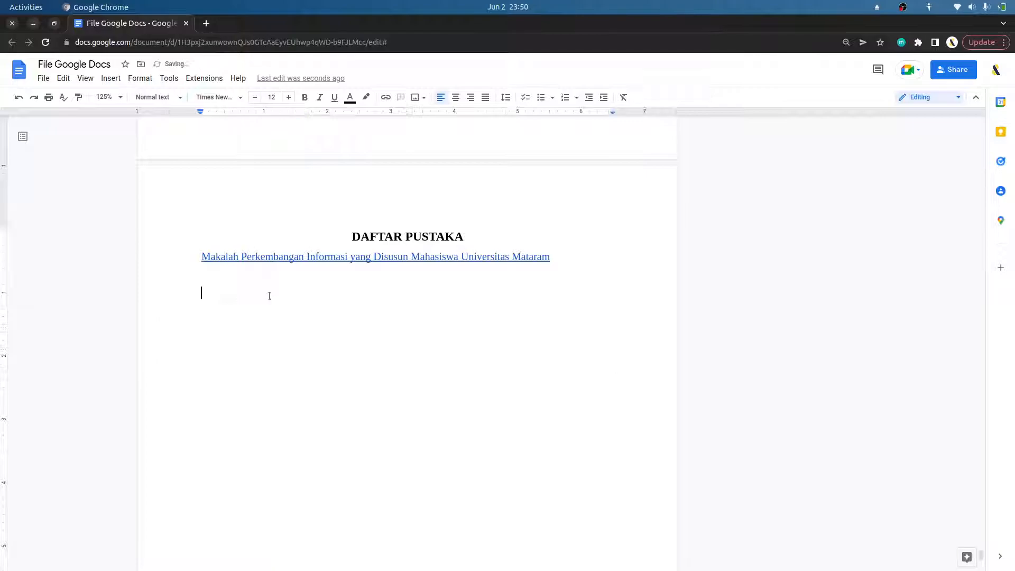
- Insert the Product roadmap table template below the reference link on the DAFTAR PUSTAKA page
{"action": "left_click", "coordinate": [109, 78]}
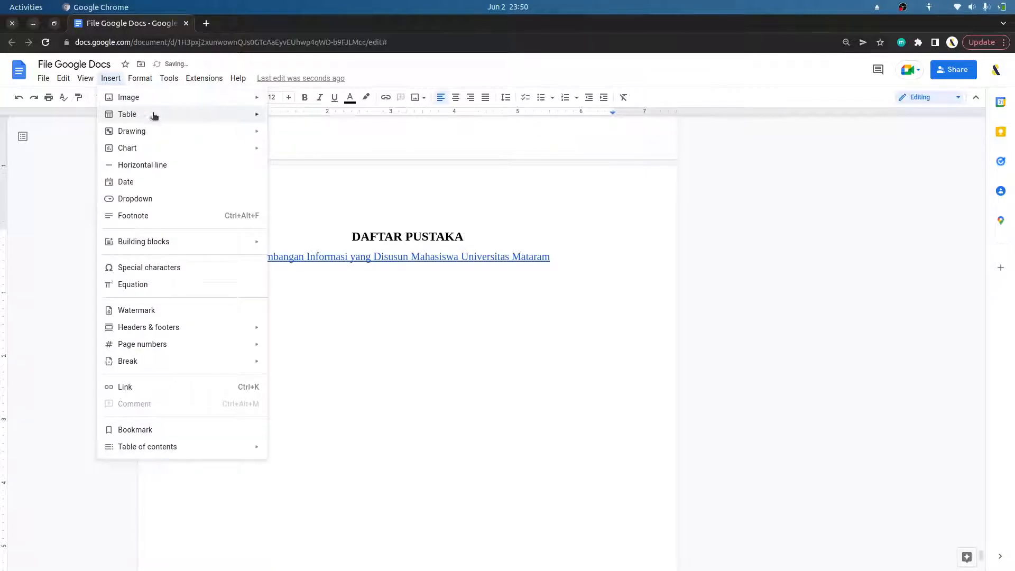
{"action": "mouse_move", "coordinate": [256, 119]}
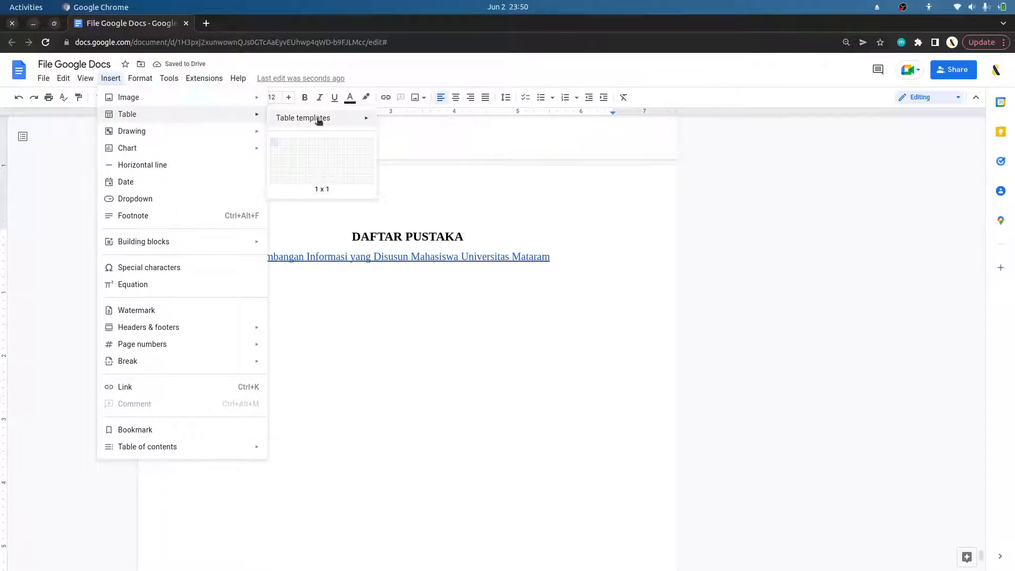
{"action": "mouse_move", "coordinate": [353, 119]}
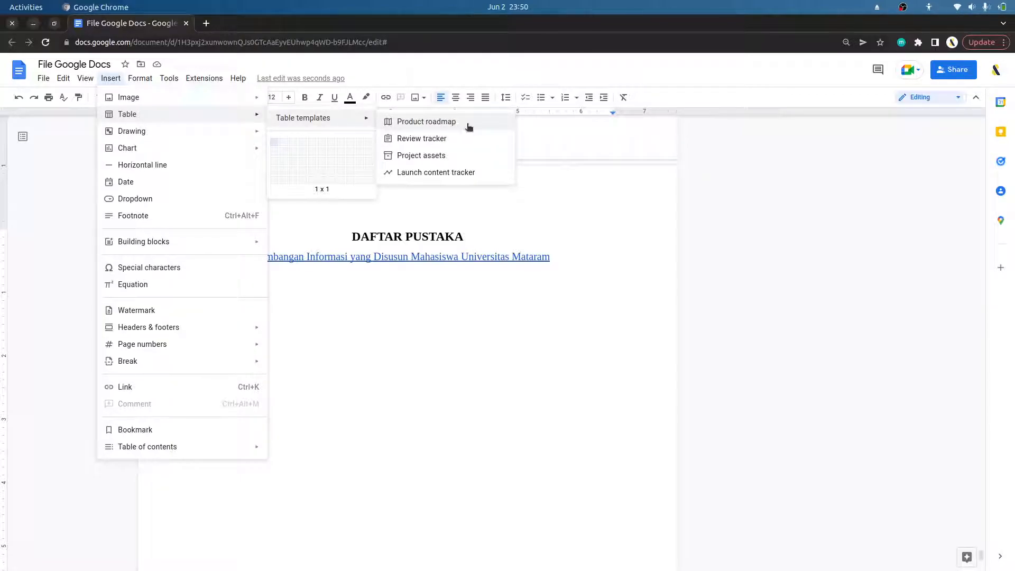
{"action": "left_click", "coordinate": [459, 128]}
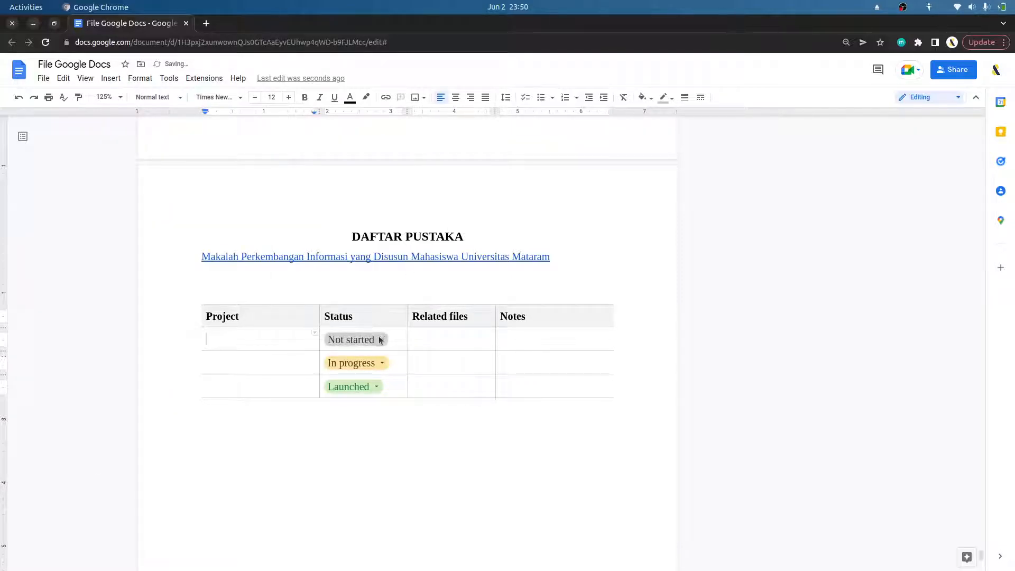
- Insert a column to the right of the Notes column in the product roadmap table
{"action": "left_click_drag", "start_coordinate": [205, 316], "coordinate": [546, 351]}
{"action": "left_click", "coordinate": [534, 324]}
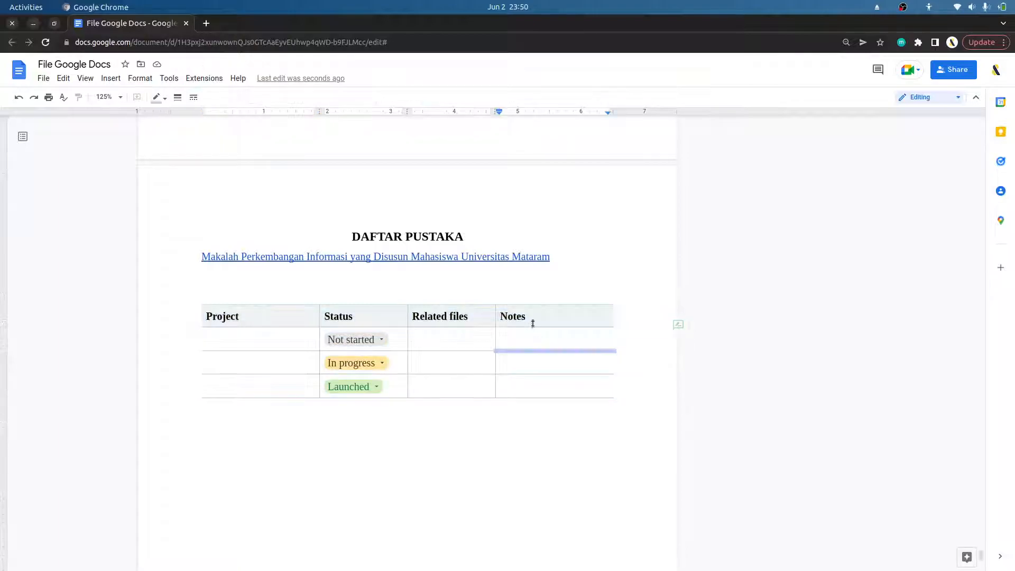
{"action": "left_click_drag", "start_coordinate": [523, 317], "coordinate": [540, 385]}
{"action": "mouse_move", "coordinate": [524, 319]}
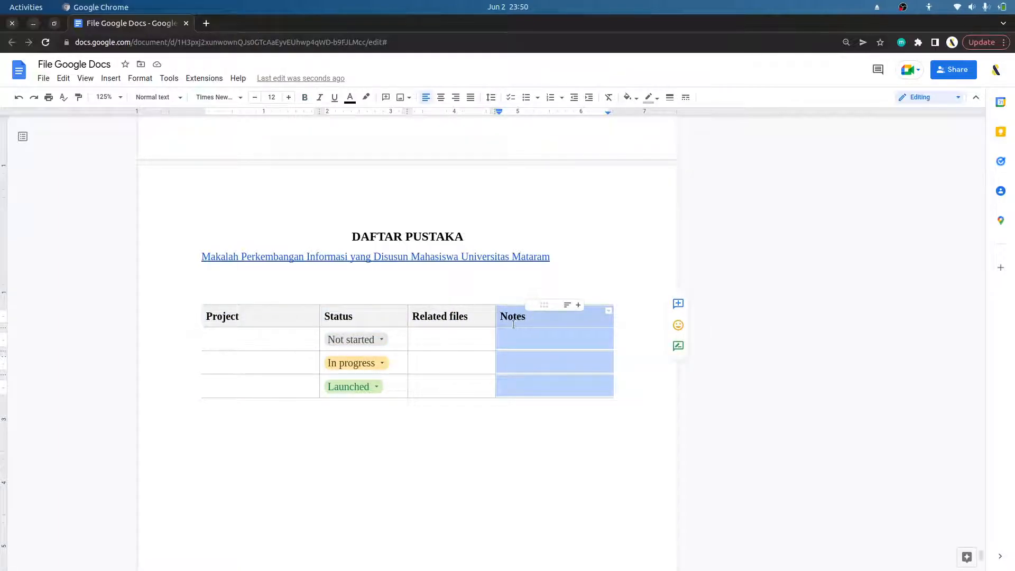
{"action": "right_click", "coordinate": [546, 337]}
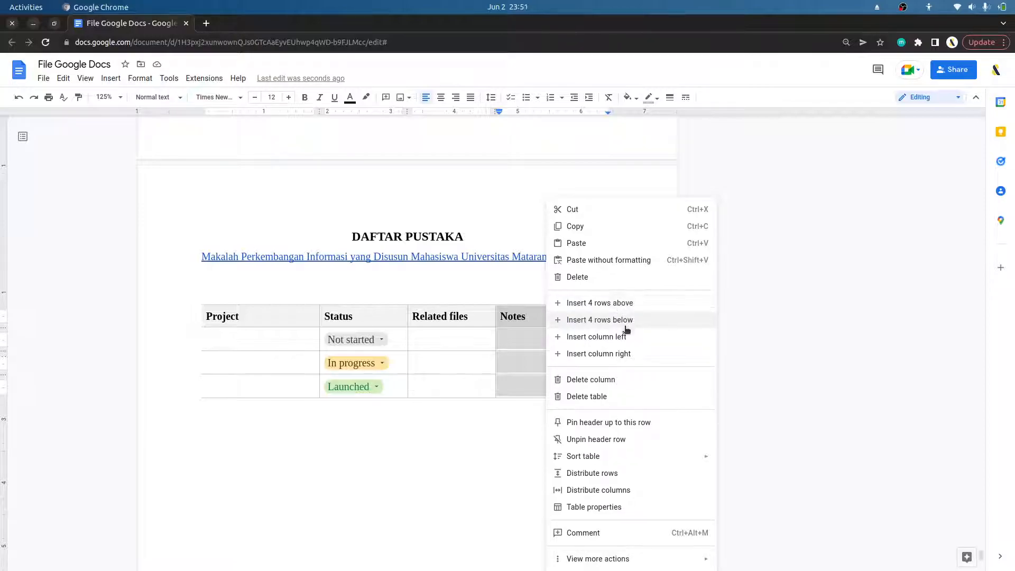
{"action": "left_click", "coordinate": [645, 354]}
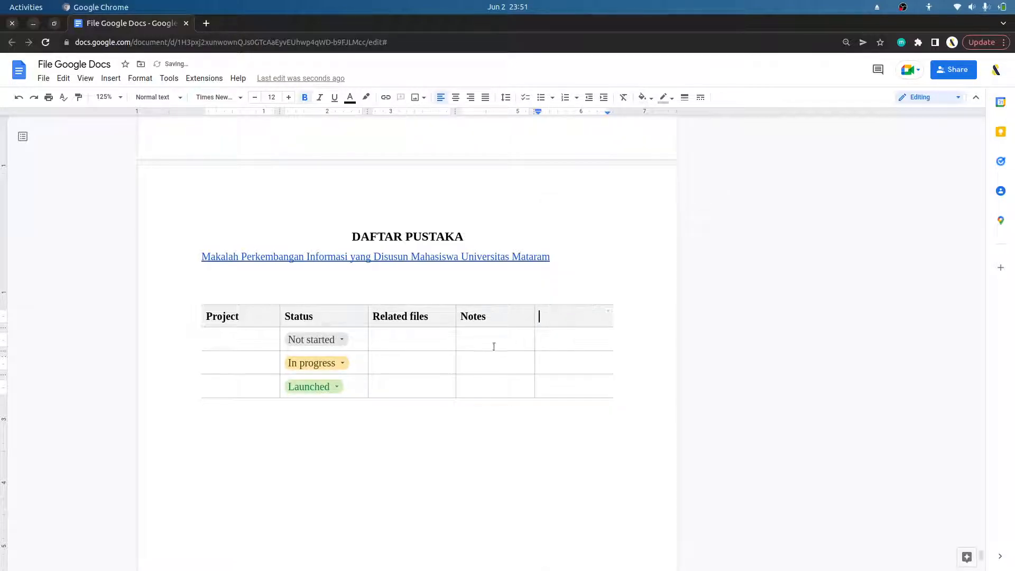
- Insert a row above the In progress row of the product roadmap table
{"action": "left_click_drag", "start_coordinate": [227, 387], "coordinate": [256, 385]}
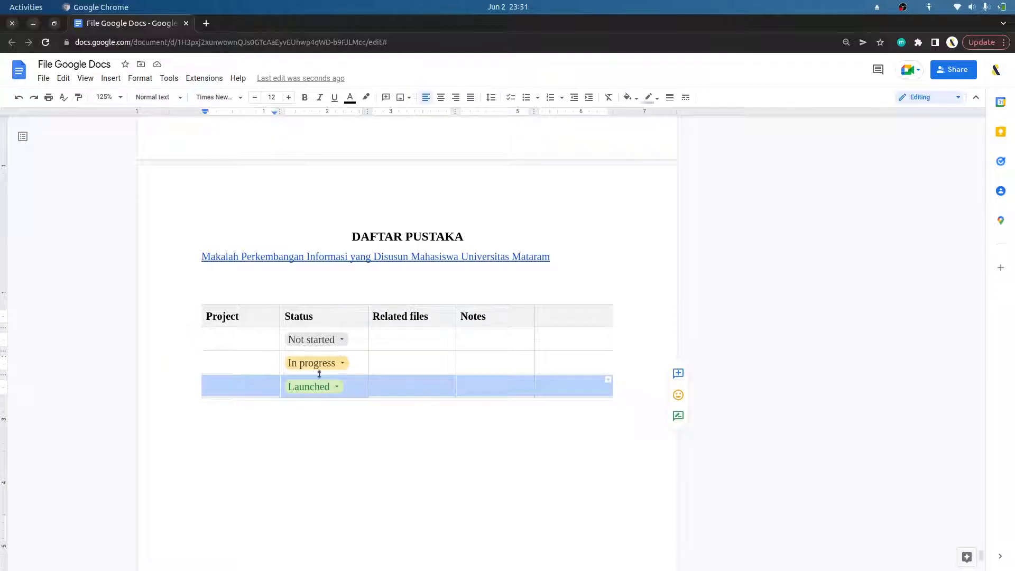
{"action": "left_click_drag", "start_coordinate": [586, 362], "coordinate": [251, 362]}
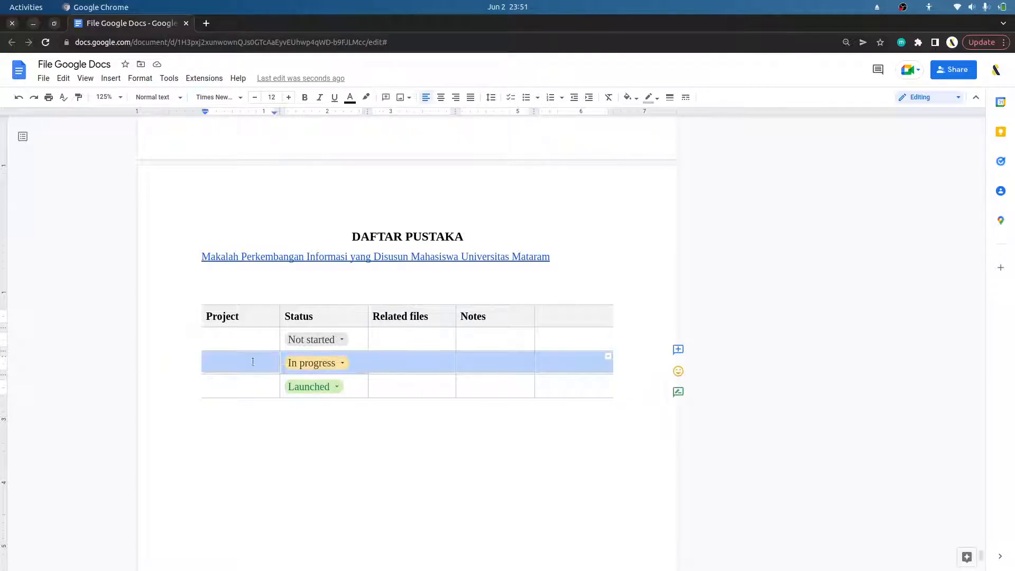
{"action": "right_click", "coordinate": [414, 363]}
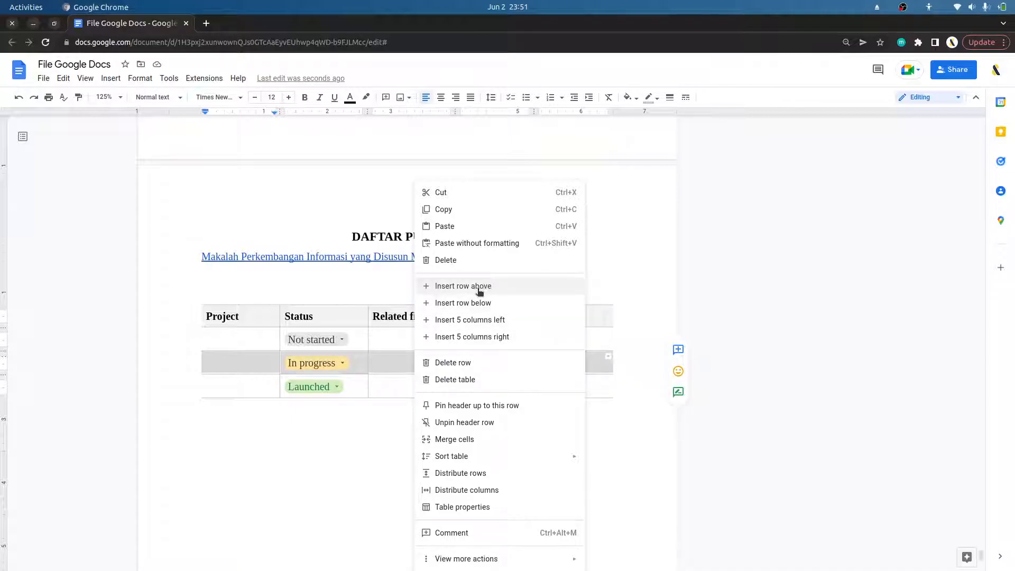
{"action": "left_click", "coordinate": [507, 290]}
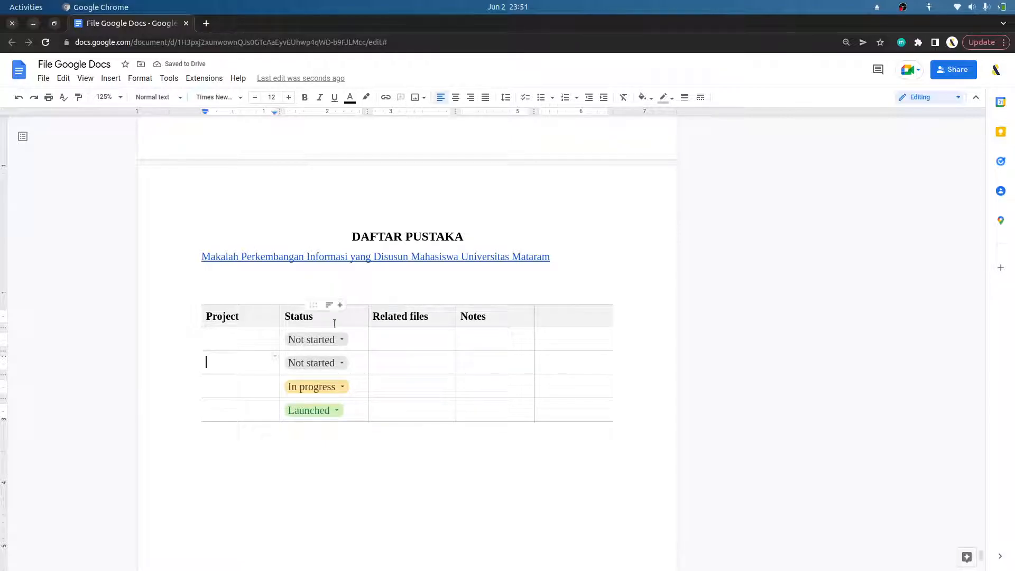
- Undo the row, column and table template insertions so the area below the reference link is empty
{"action": "key", "text": "ctrl+z"}
{"action": "key", "text": "ctrl+z"}
{"action": "key", "text": "ctrl+z"}
{"action": "key", "text": "ctrl+z"}
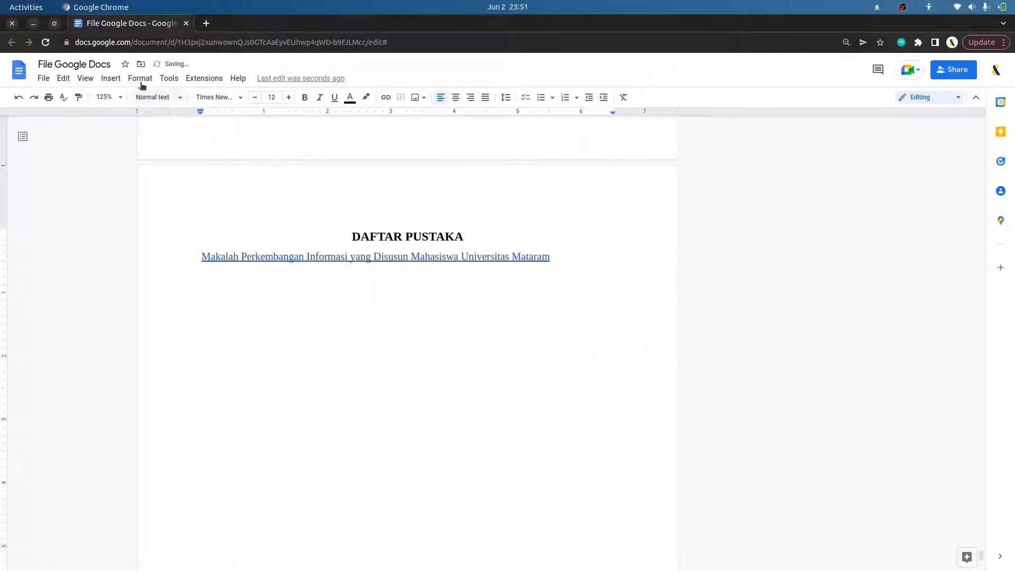
- Insert a new drawing with an oval about 3.9 by 3.6 inches below the reference link, and delete it from the page
{"action": "left_click", "coordinate": [110, 78]}
{"action": "mouse_move", "coordinate": [141, 131]}
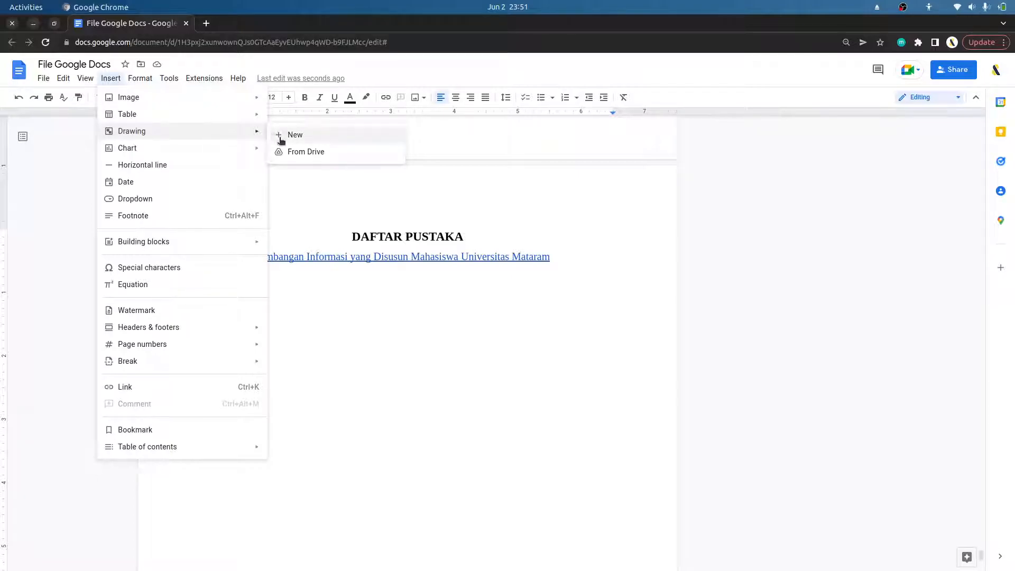
{"action": "left_click", "coordinate": [284, 139]}
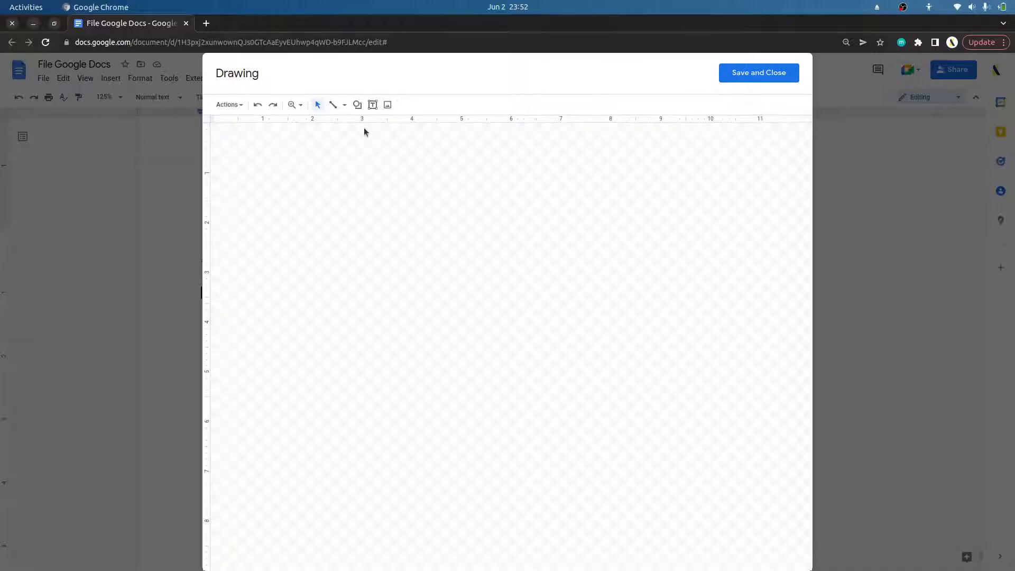
{"action": "left_click", "coordinate": [357, 105]}
{"action": "mouse_move", "coordinate": [393, 132]}
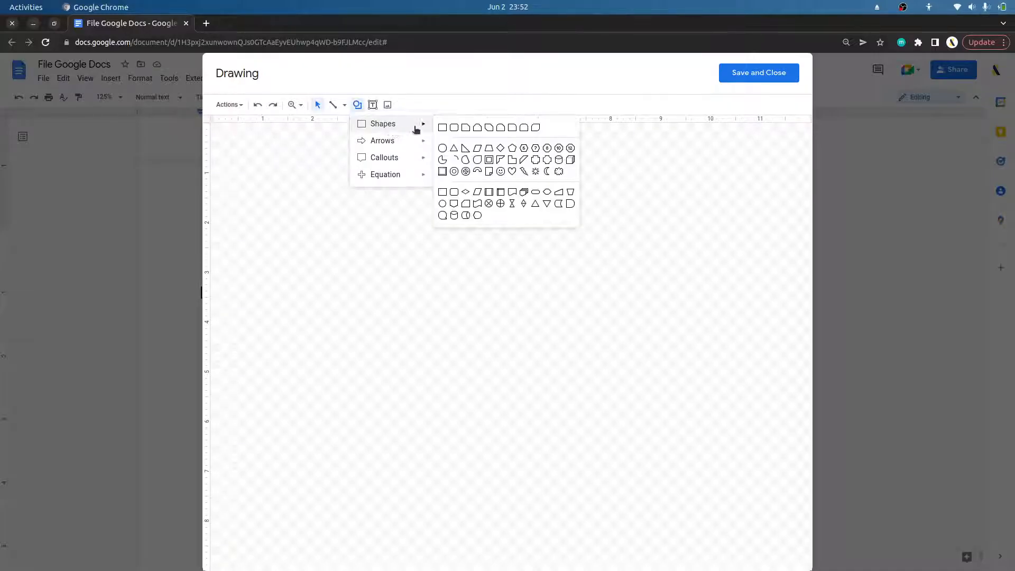
{"action": "left_click", "coordinate": [444, 149]}
{"action": "left_click_drag", "start_coordinate": [369, 196], "coordinate": [560, 372]}
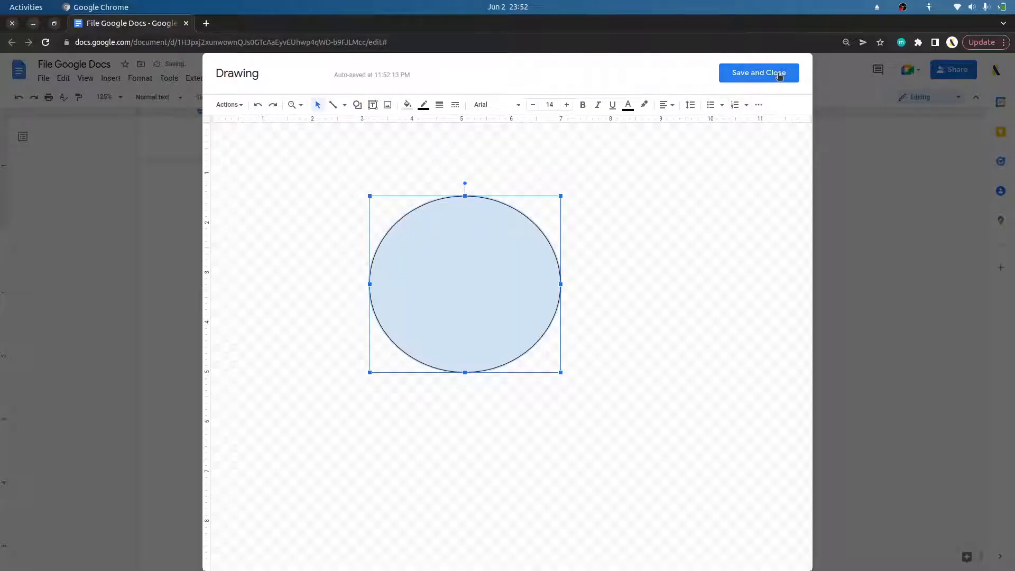
{"action": "left_click", "coordinate": [781, 72]}
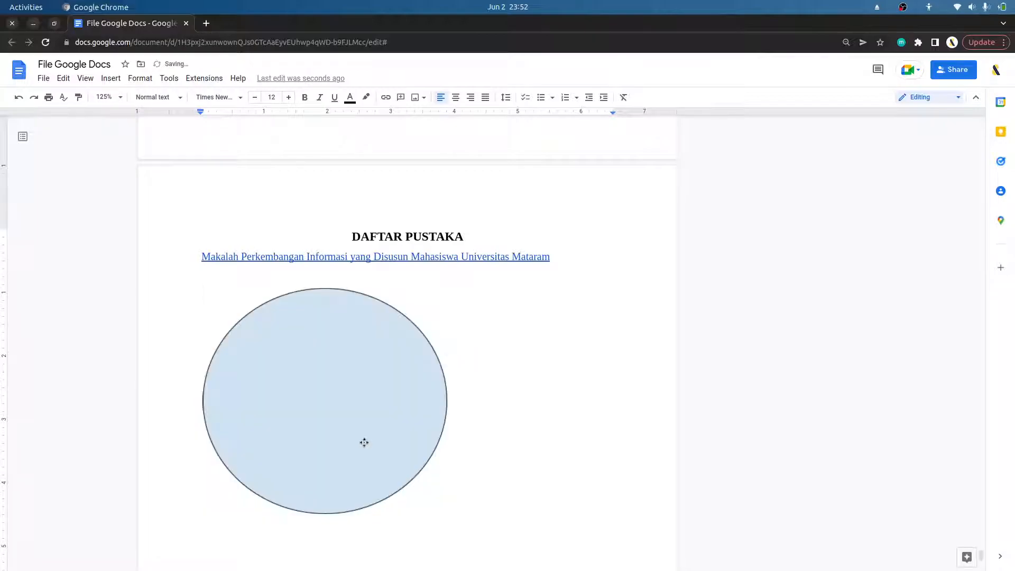
{"action": "left_click", "coordinate": [412, 438]}
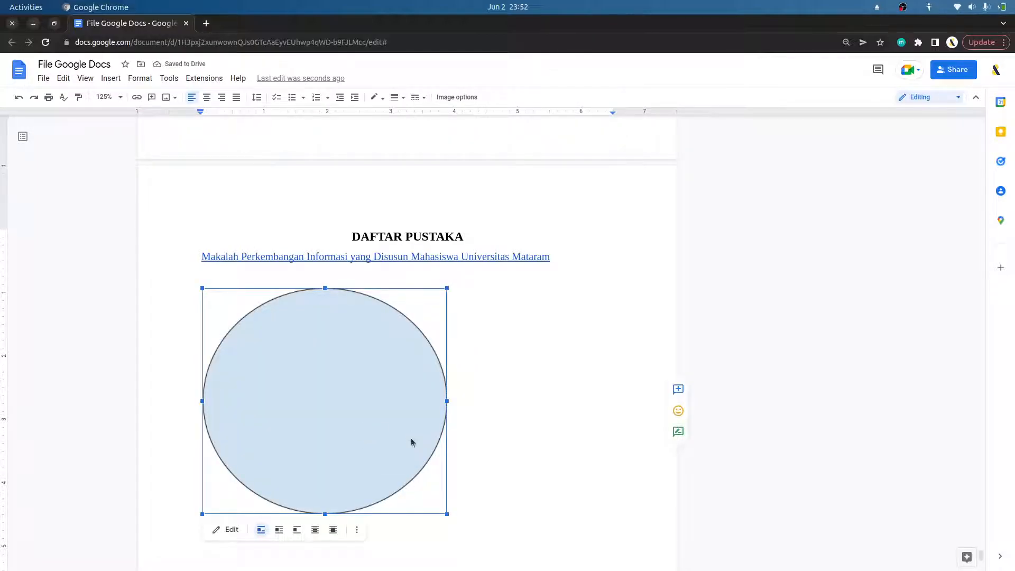
{"action": "key", "text": "Delete"}
- Insert a pie chart below the reference link on the DAFTAR PUSTAKA page, and undo the insertion
{"action": "left_click", "coordinate": [111, 78]}
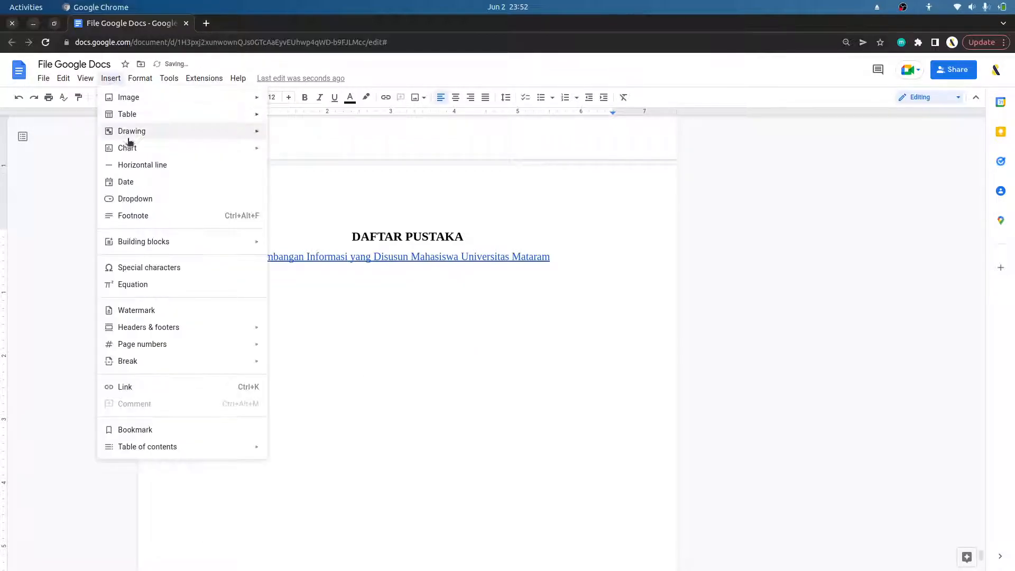
{"action": "mouse_move", "coordinate": [192, 151]}
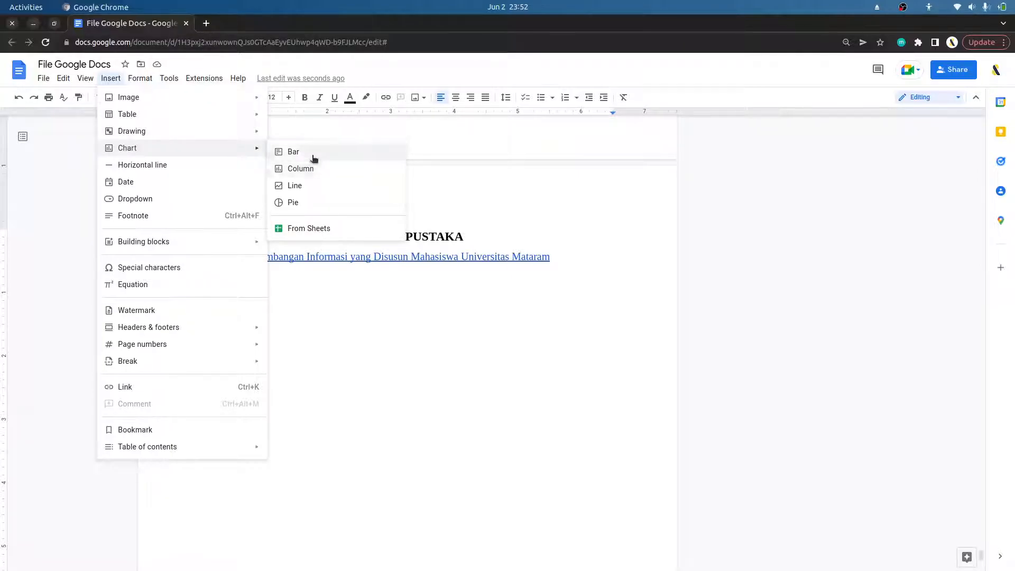
{"action": "left_click", "coordinate": [318, 203]}
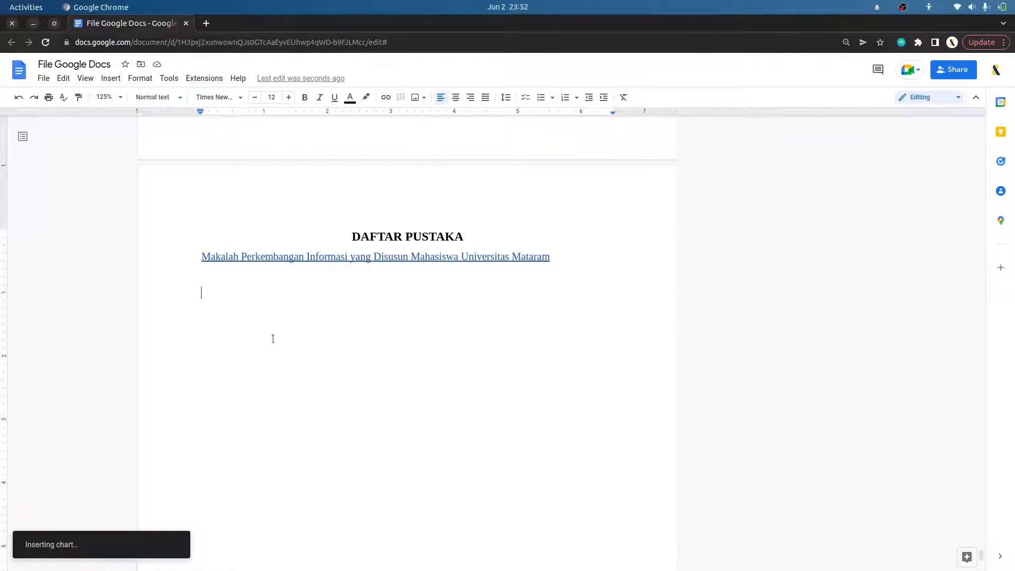
{"action": "key", "text": "ctrl+z"}
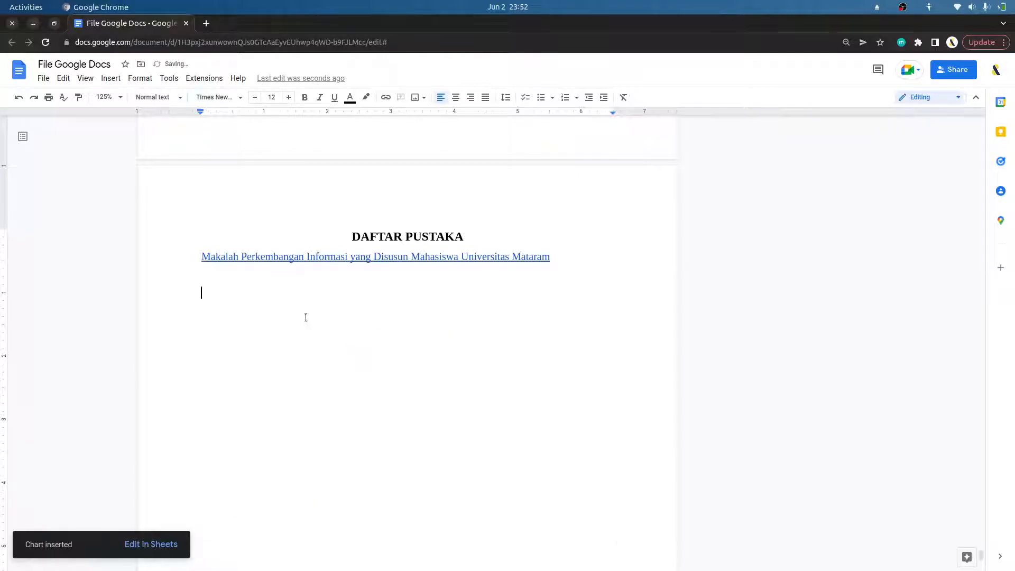
- Insert a horizontal line below the reference link, and undo the insertion
{"action": "left_click", "coordinate": [110, 78]}
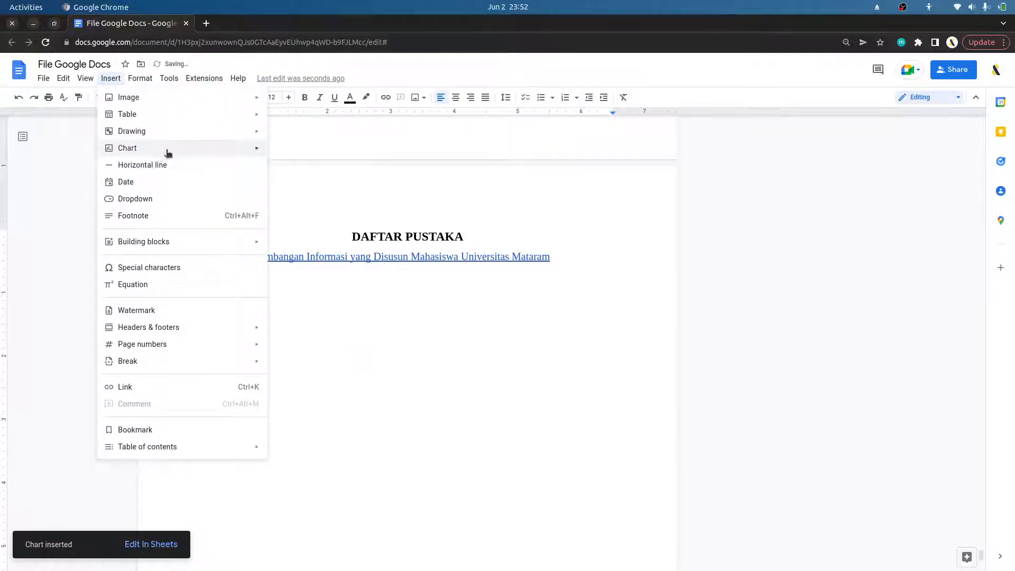
{"action": "left_click", "coordinate": [193, 165]}
{"action": "key", "text": "ctrl+z"}
- Insert the date Jun 16, 2022 below the reference link, and undo the insertion
{"action": "left_click", "coordinate": [111, 78]}
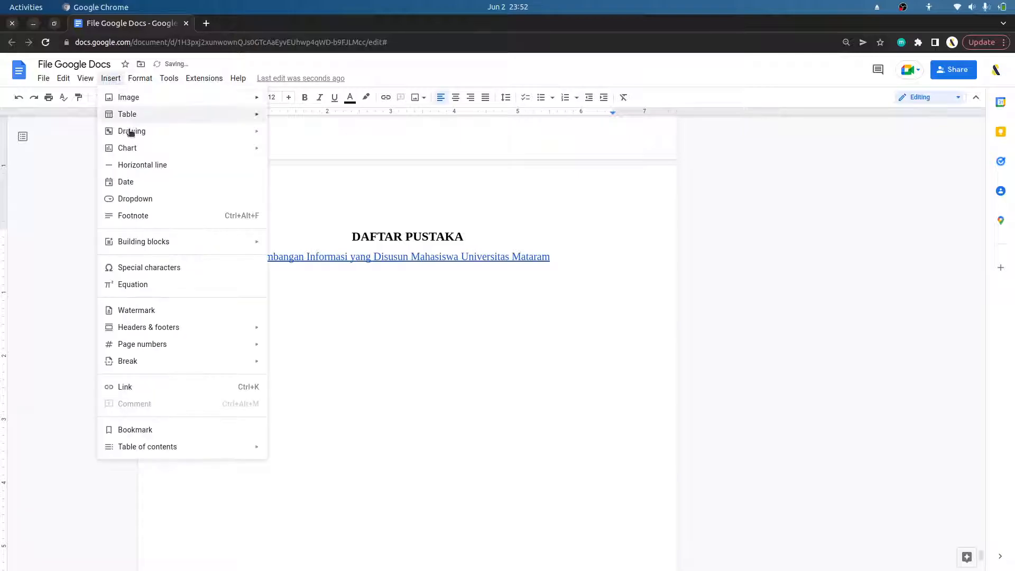
{"action": "left_click", "coordinate": [151, 183]}
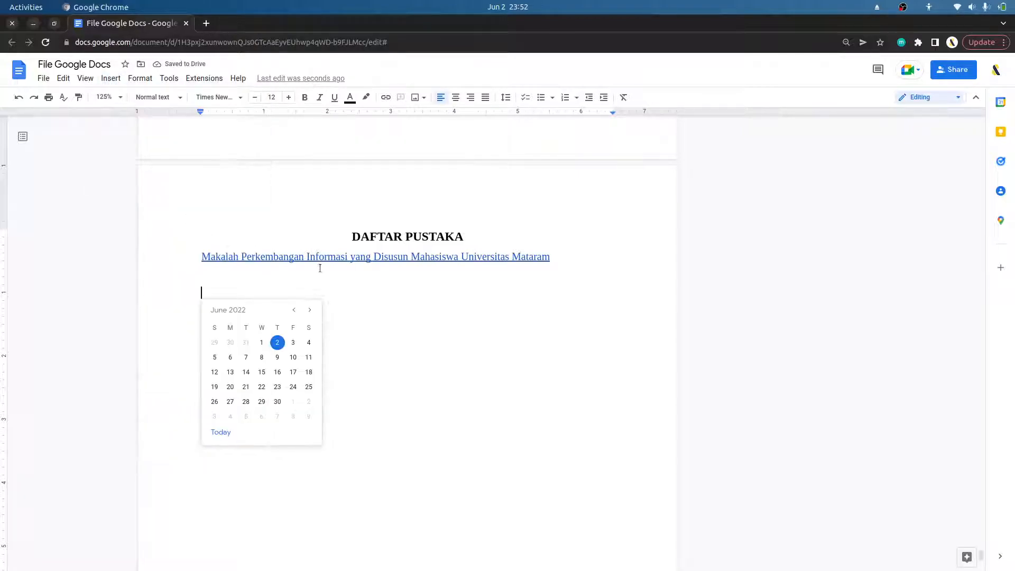
{"action": "left_click", "coordinate": [274, 371]}
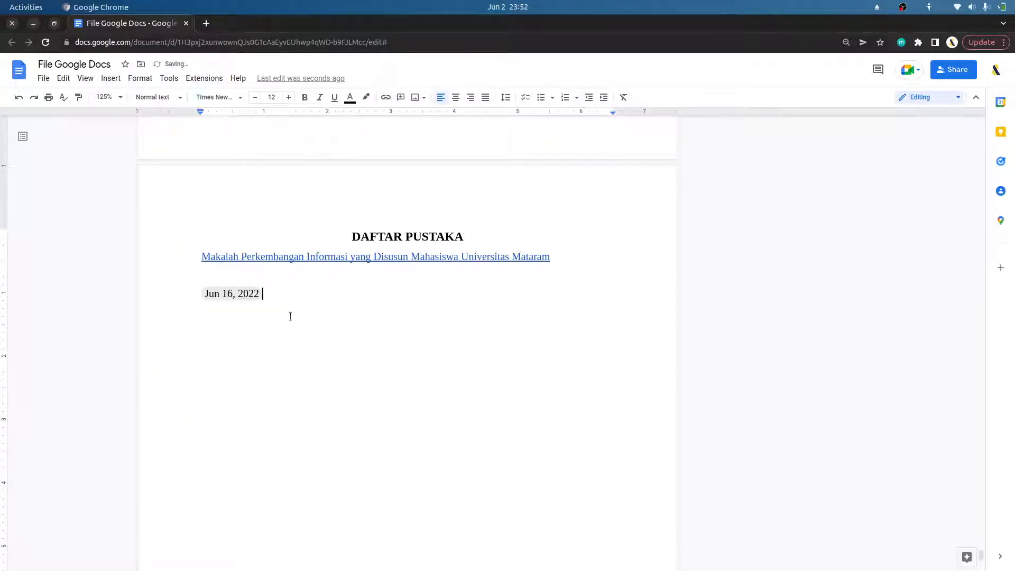
{"action": "key", "text": "ctrl+z"}
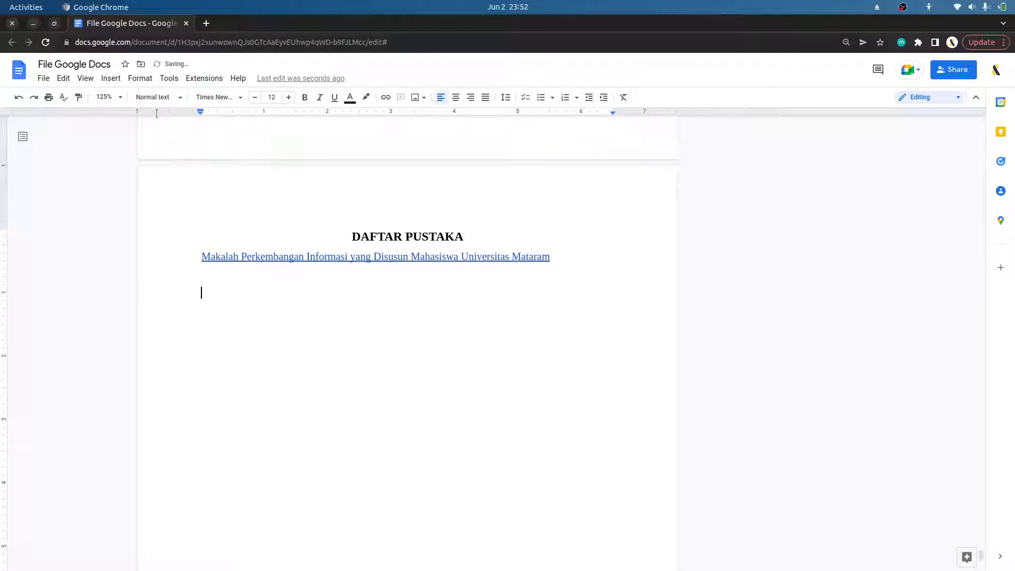
- Create a new dropdown below the reference link and name its template Status Pengerjaan
{"action": "left_click", "coordinate": [111, 78]}
{"action": "left_click", "coordinate": [136, 199]}
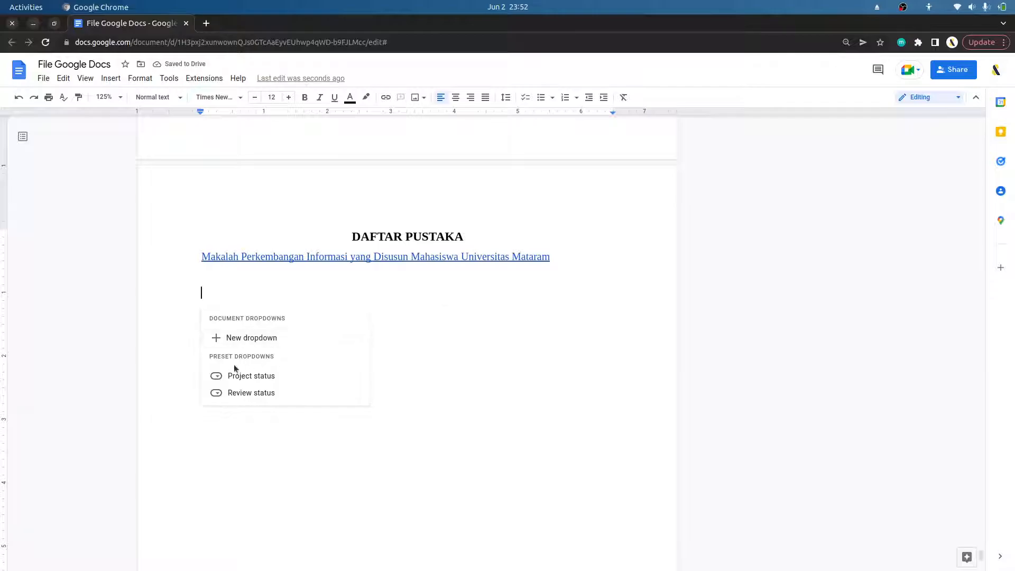
{"action": "left_click", "coordinate": [264, 338]}
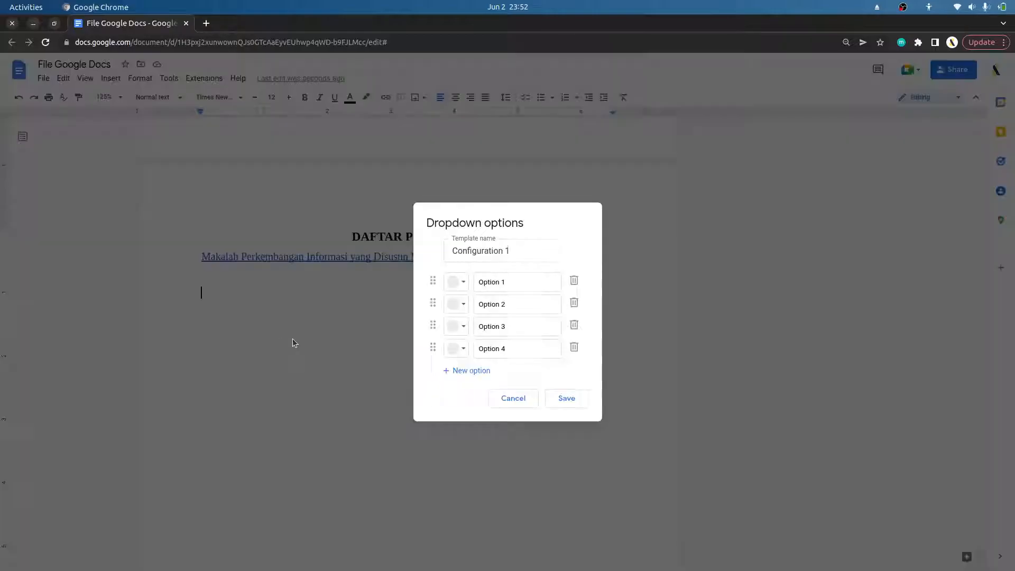
{"action": "left_click", "coordinate": [534, 255]}
{"action": "triple_click", "coordinate": [534, 256]}
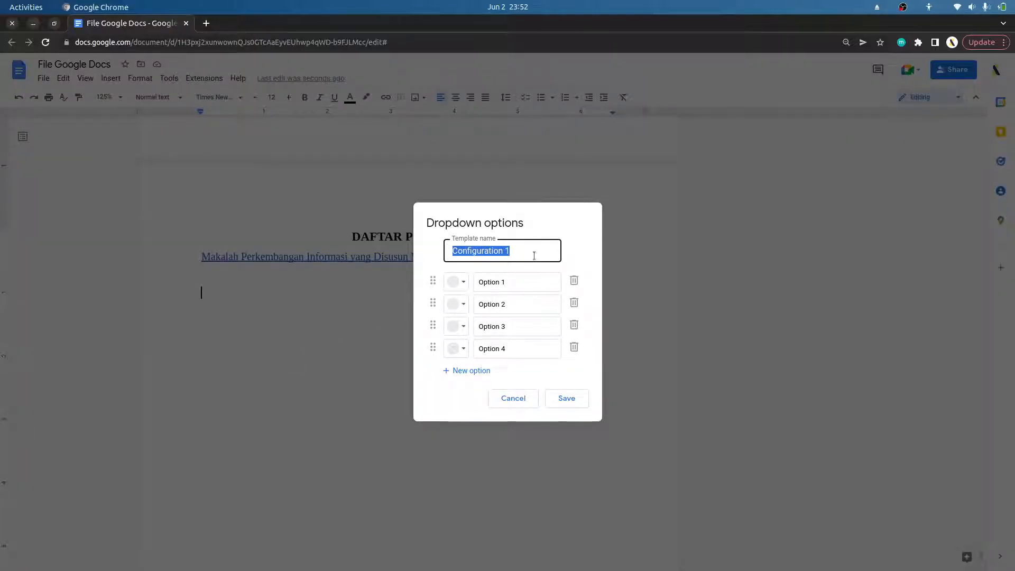
{"action": "type", "text": "Sa"}
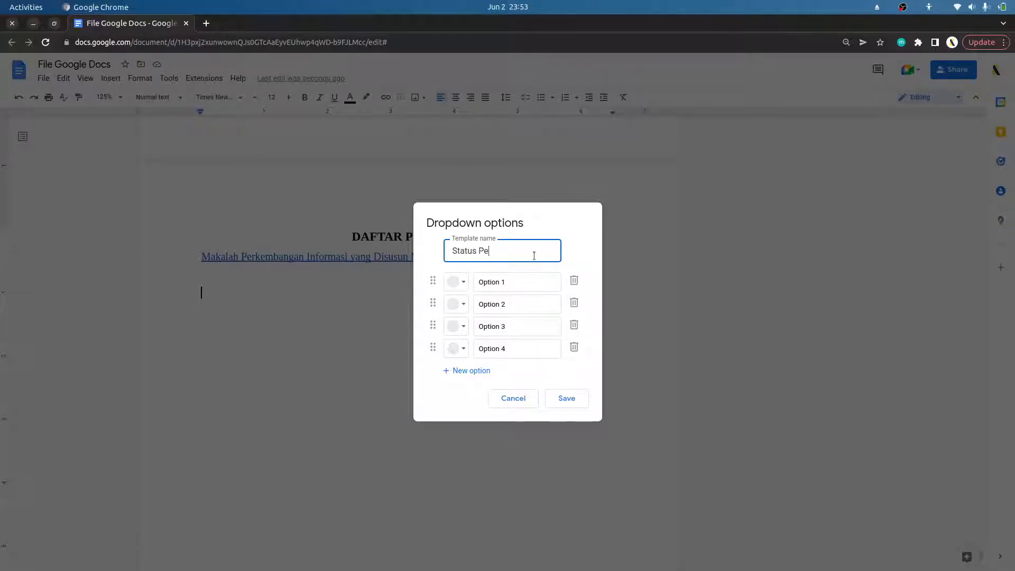
{"action": "type", "text": "atus Pengerjaan"}
- Name the four dropdown options Plan, Eksekusi, Selesai and Batal
{"action": "left_click", "coordinate": [525, 285]}
{"action": "type", "text": "Plan"}
{"action": "left_click", "coordinate": [525, 302]}
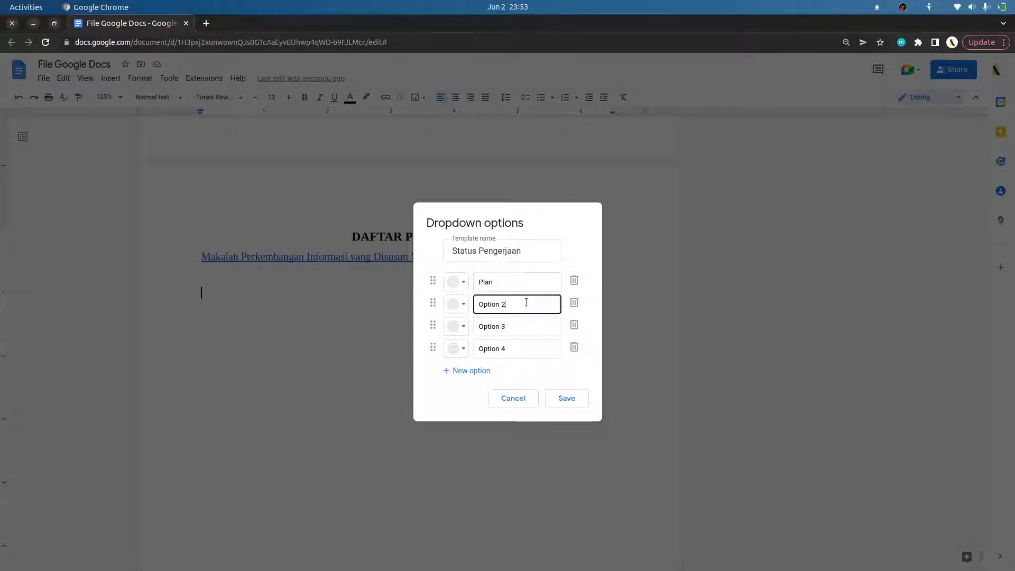
{"action": "type", "text": "Eksekusi"}
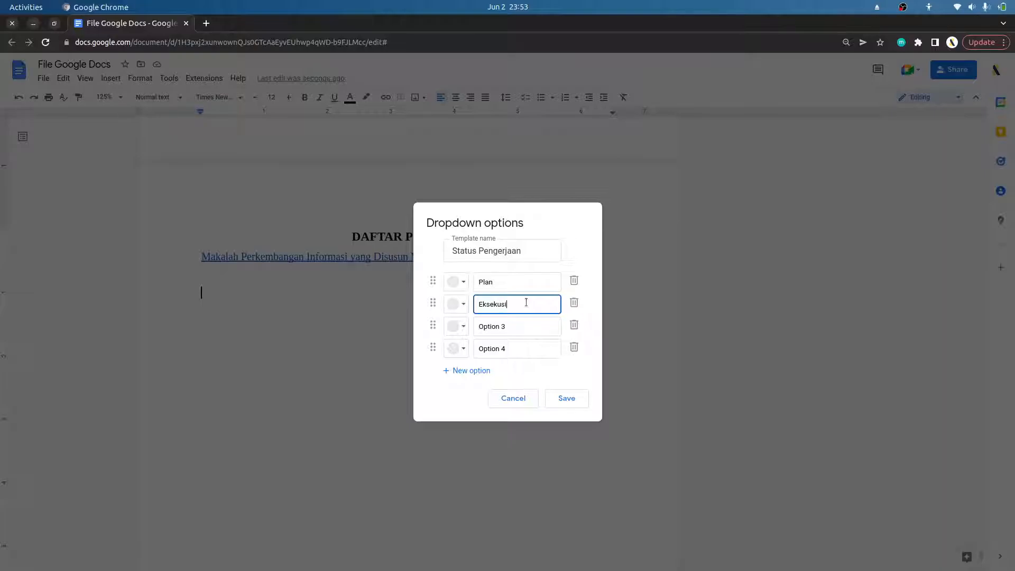
{"action": "left_click", "coordinate": [525, 326]}
{"action": "type", "text": "Selesai"}
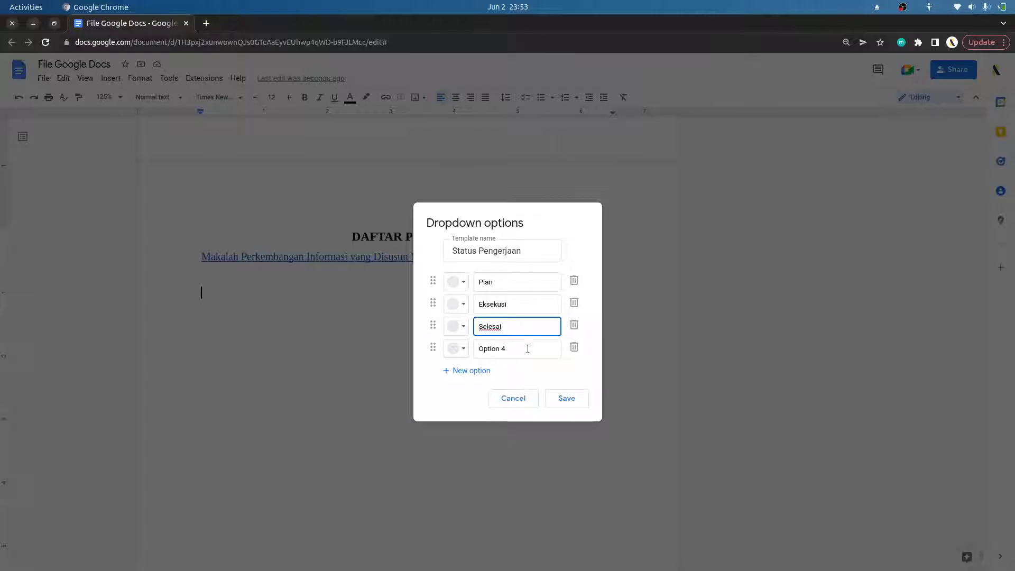
{"action": "left_click", "coordinate": [527, 349]}
{"action": "type", "text": "Batal"}
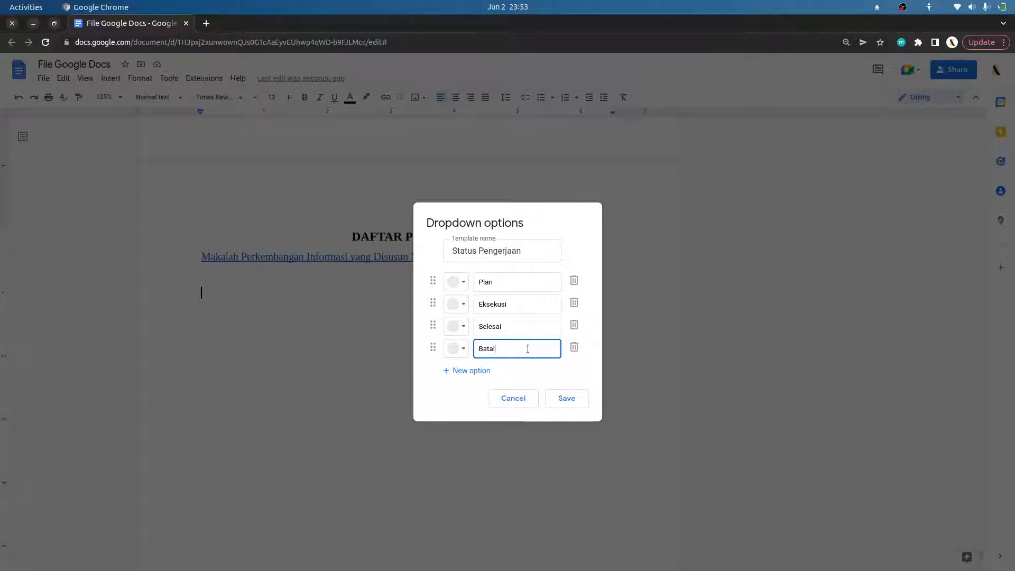
- Colour the Plan option light red and the Eksekusi option dark blue
{"action": "left_click", "coordinate": [464, 283]}
{"action": "left_click", "coordinate": [476, 321]}
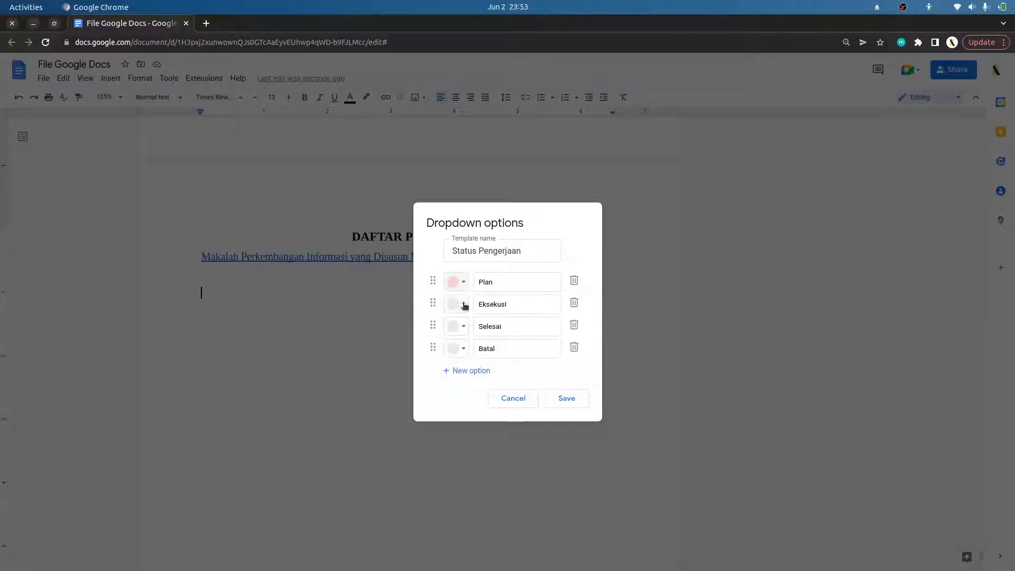
{"action": "left_click", "coordinate": [462, 304]}
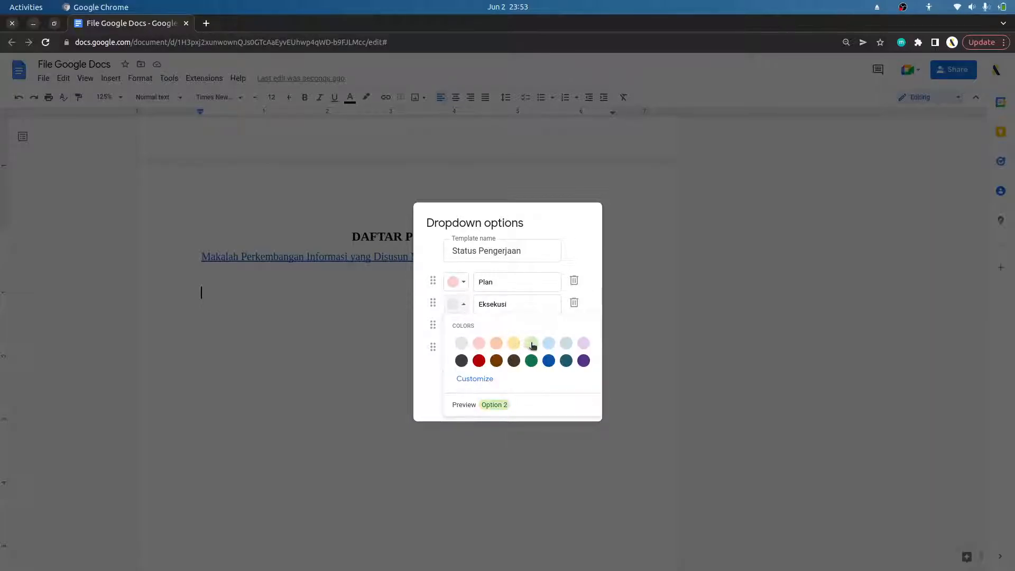
{"action": "left_click", "coordinate": [549, 360]}
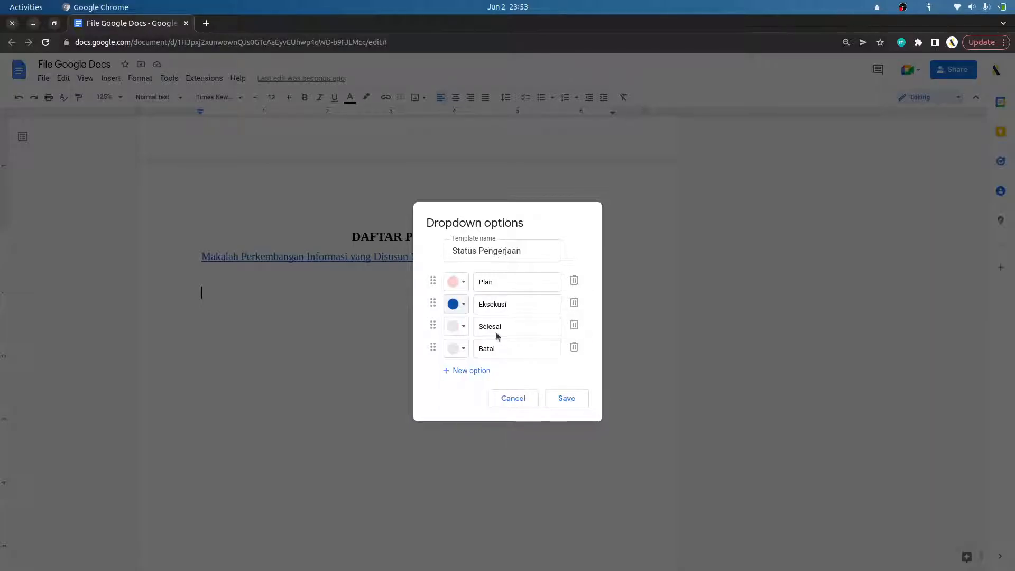
- Colour the Selesai option light green and the Batal option dark red, and save the Status Pengerjaan dropdown
{"action": "left_click", "coordinate": [469, 332]}
{"action": "left_click", "coordinate": [527, 363]}
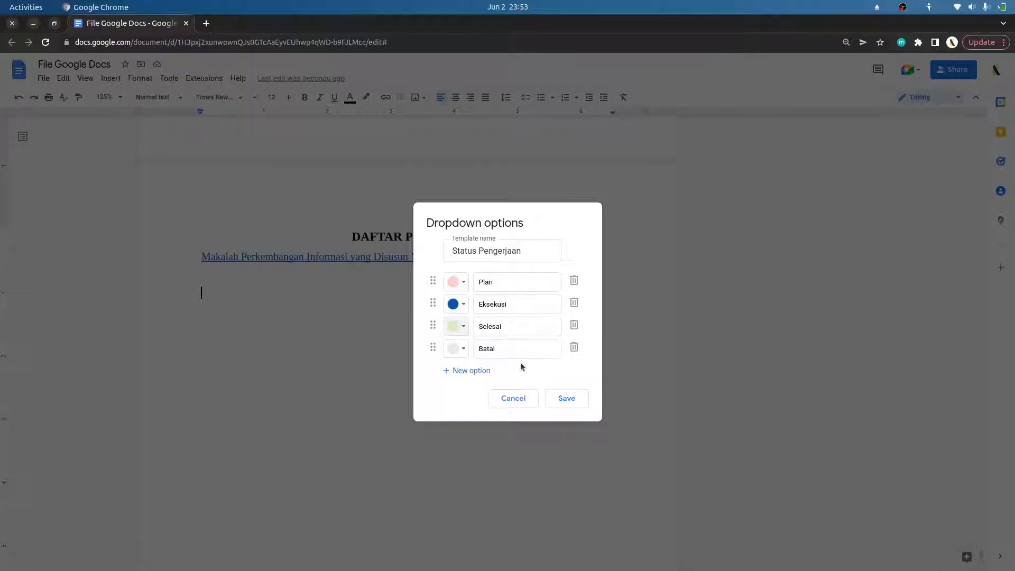
{"action": "left_click", "coordinate": [464, 350]}
{"action": "left_click", "coordinate": [481, 405]}
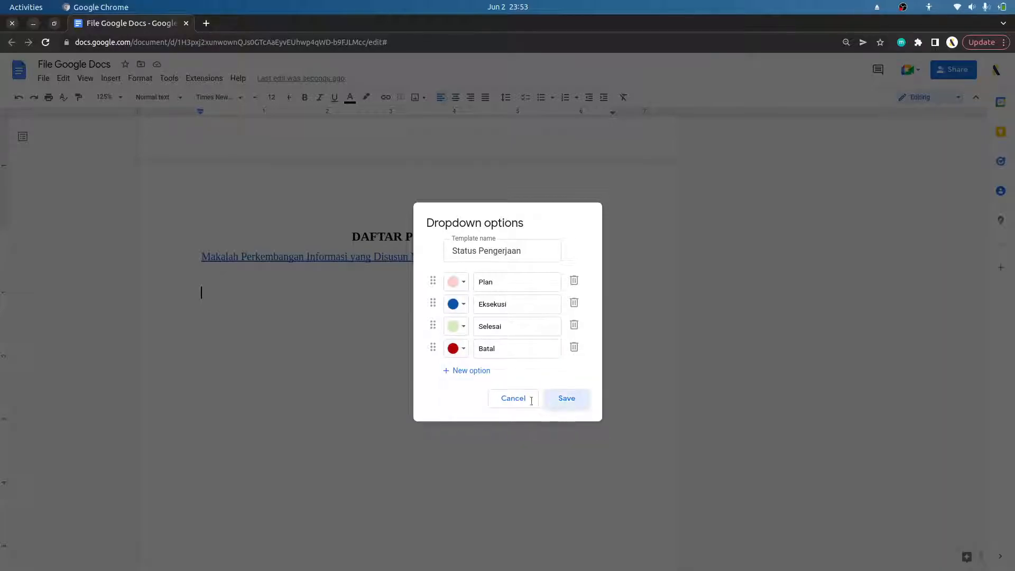
{"action": "left_click", "coordinate": [543, 400]}
- Check the option list of the dropdown below the reference link, and delete the dropdown from the page
{"action": "left_click", "coordinate": [230, 294]}
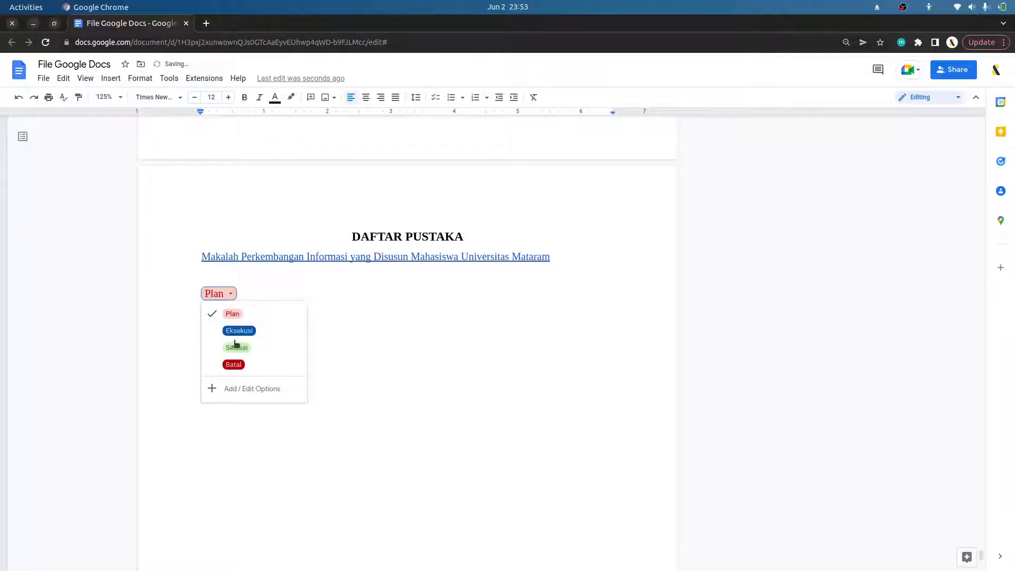
{"action": "left_click", "coordinate": [242, 294]}
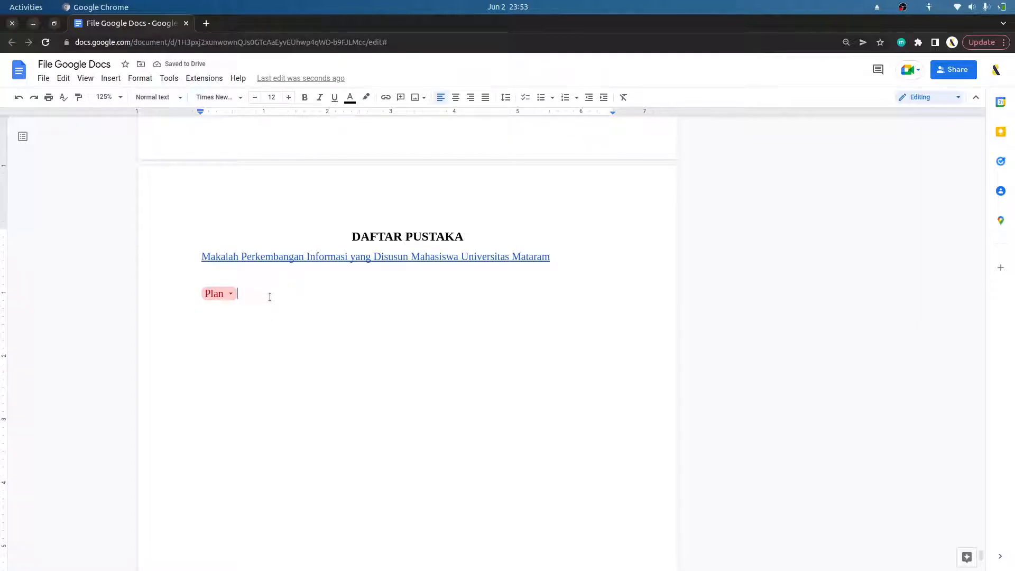
{"action": "key", "text": "BackSpace"}
- Insert a footnote below the reference link with the sample text asdcass, and undo it
{"action": "left_click", "coordinate": [111, 79]}
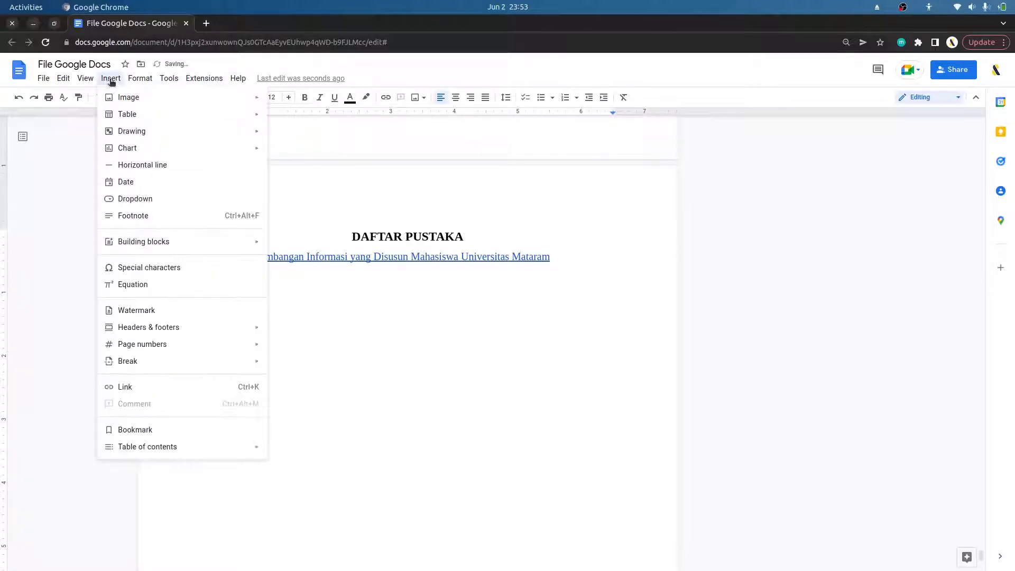
{"action": "left_click", "coordinate": [180, 217]}
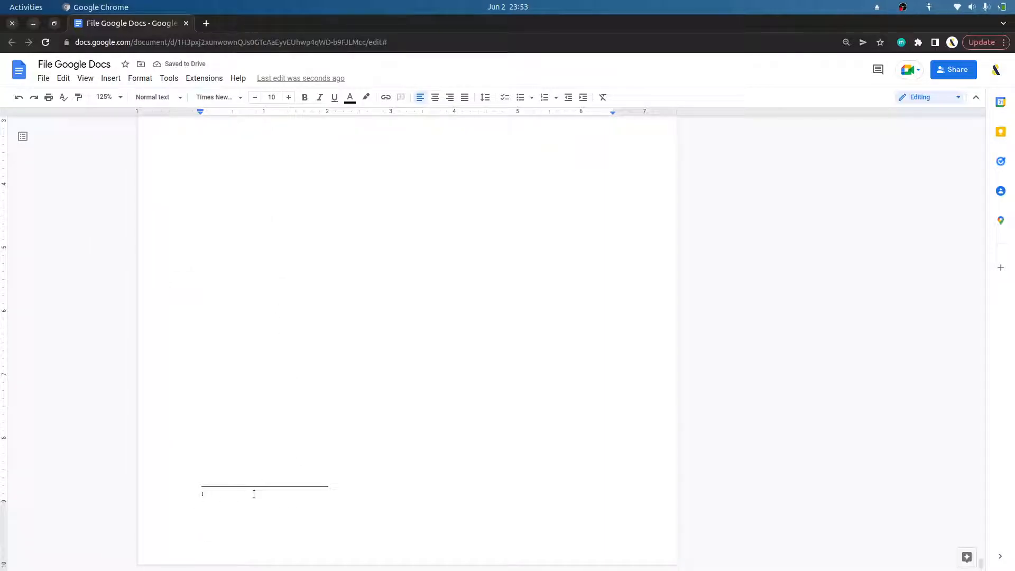
{"action": "type", "text": "asdcass"}
{"action": "key", "text": "ctrl+z"}
{"action": "left_click", "coordinate": [315, 392]}
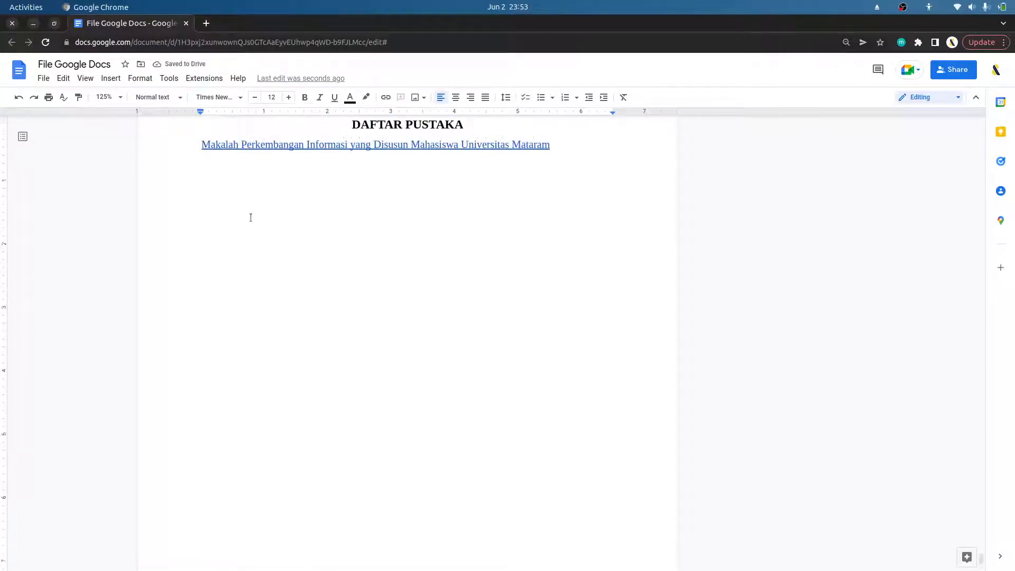
- Open the watermark settings and compare the text and image watermark options
{"action": "left_click", "coordinate": [111, 78]}
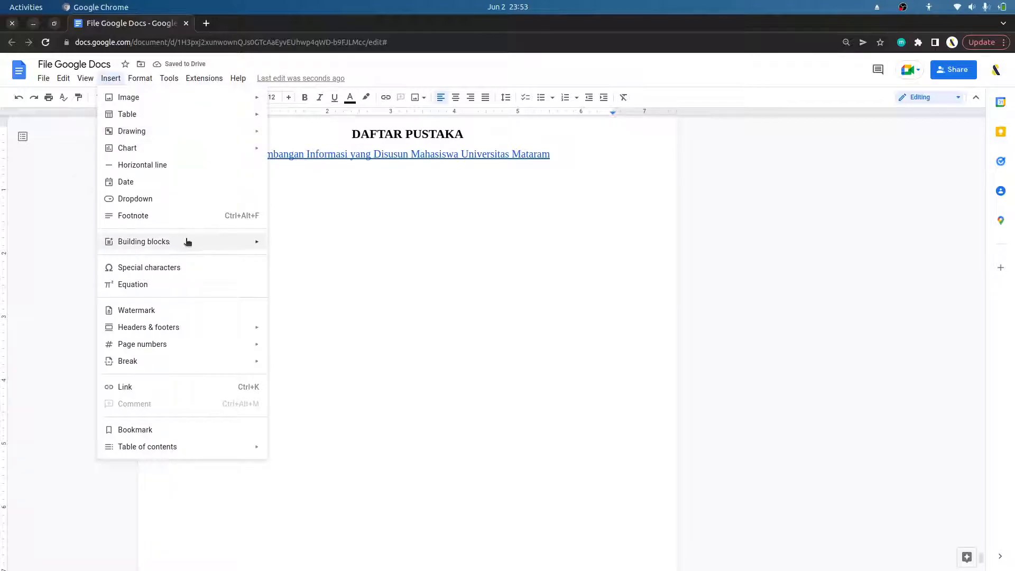
{"action": "mouse_move", "coordinate": [187, 241]}
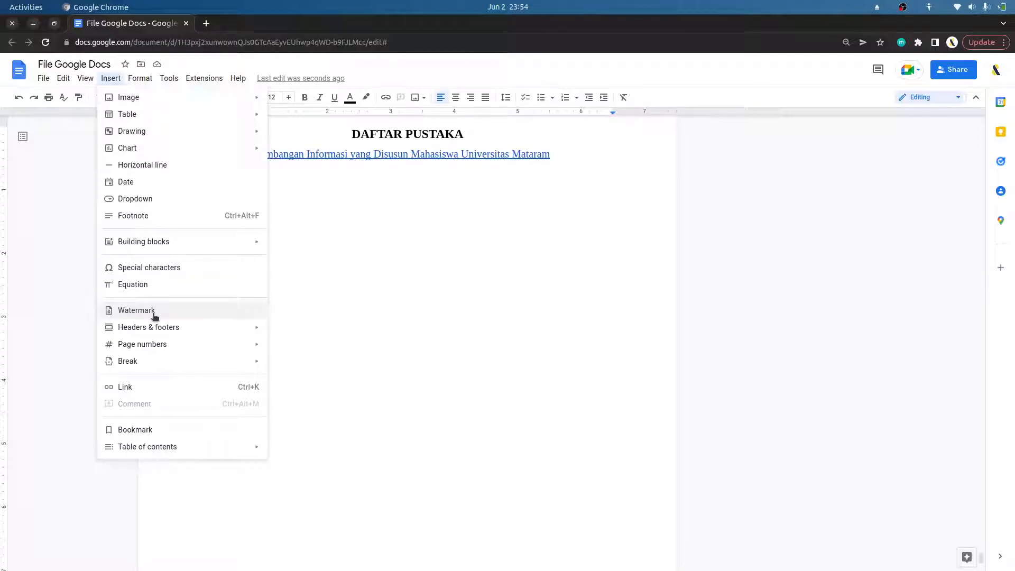
{"action": "left_click", "coordinate": [185, 313]}
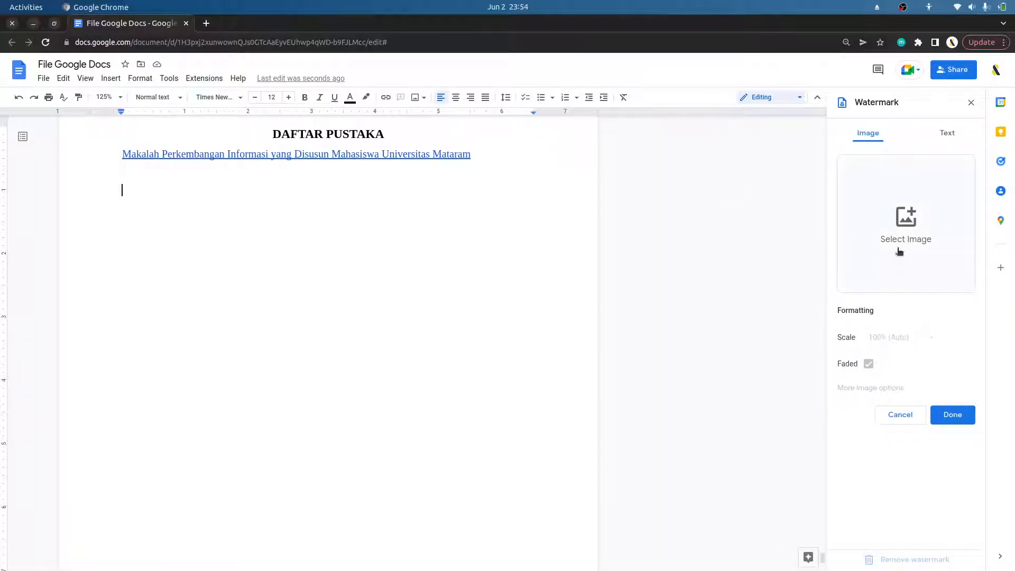
{"action": "left_click", "coordinate": [946, 133]}
{"action": "left_click", "coordinate": [869, 134]}
- Review the upload, camera and URL sources for a watermark image, and leave without choosing one
{"action": "left_click", "coordinate": [899, 238]}
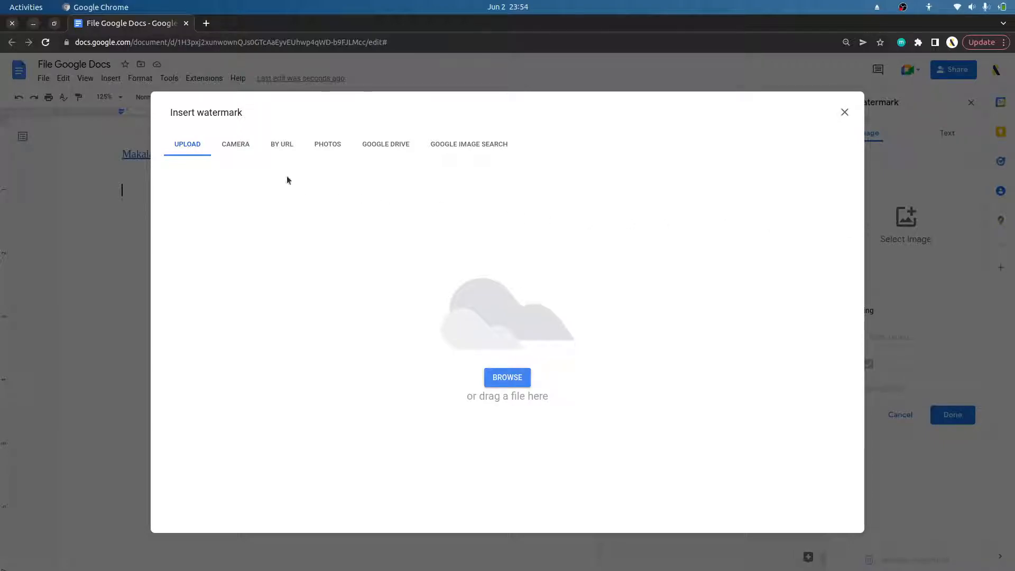
{"action": "left_click", "coordinate": [235, 144]}
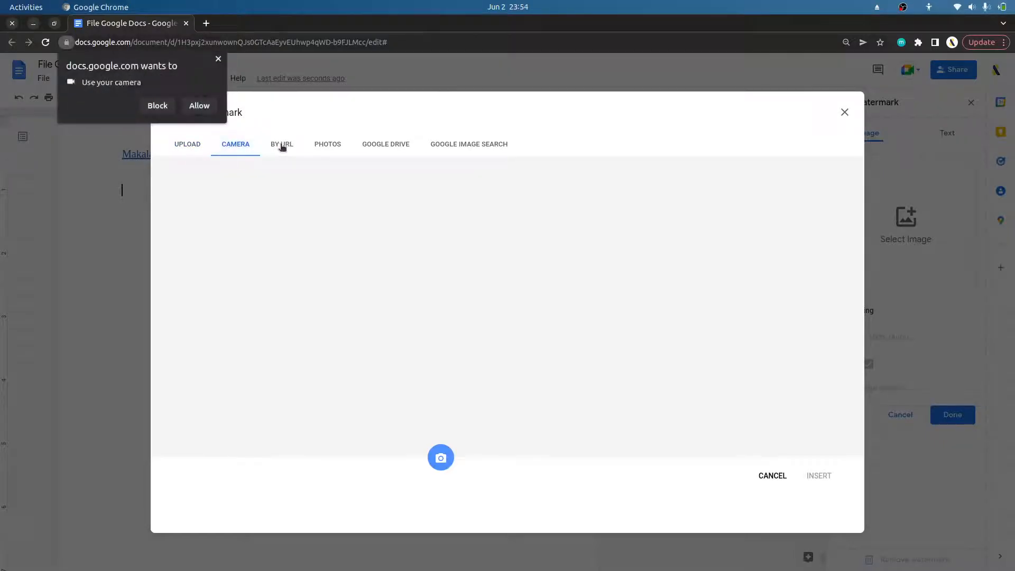
{"action": "left_click", "coordinate": [282, 146]}
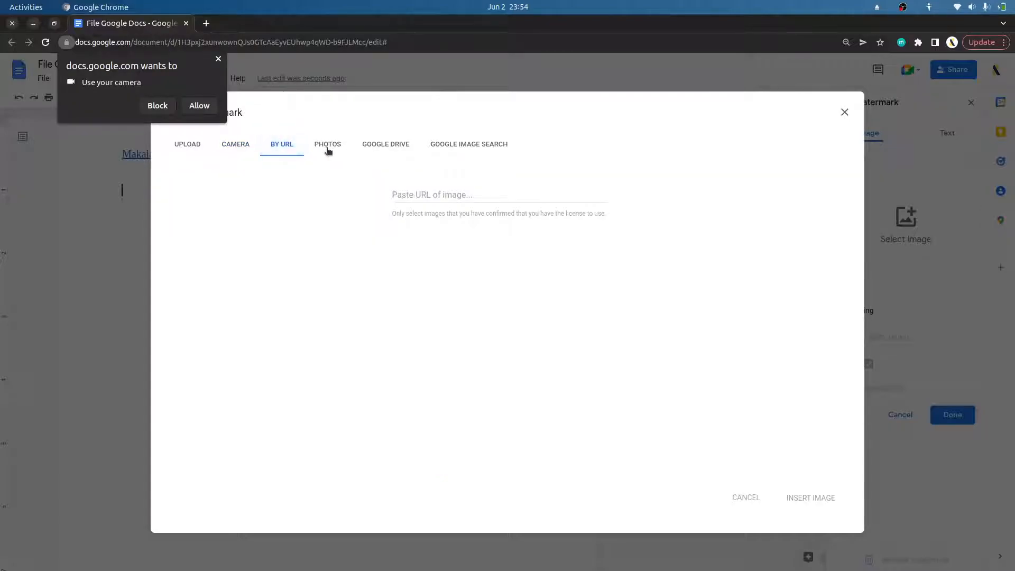
{"action": "left_click", "coordinate": [218, 58]}
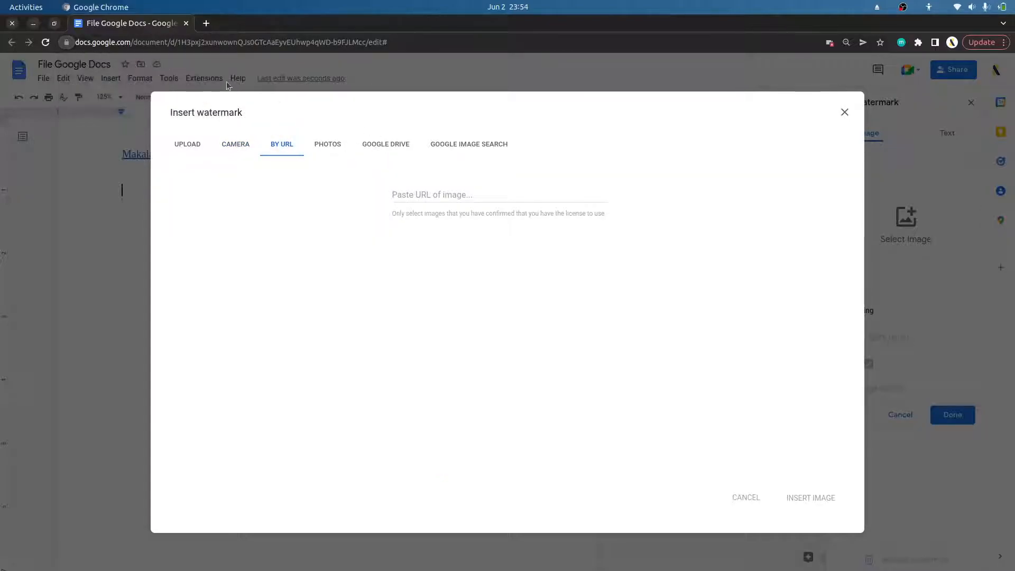
{"action": "left_click", "coordinate": [190, 146]}
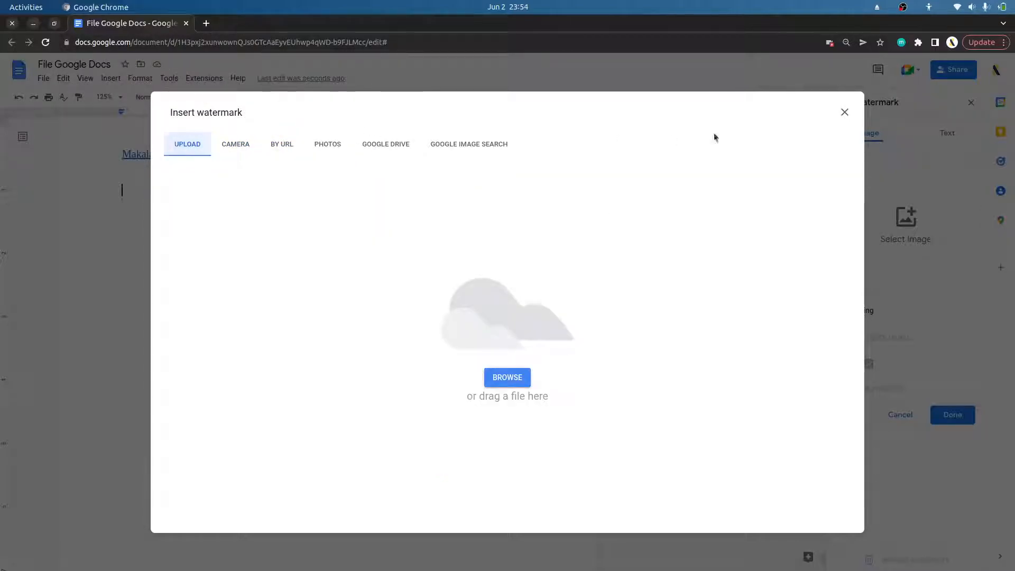
{"action": "left_click", "coordinate": [844, 112]}
- Add the text watermark KELOMPOK and check how it looks on the document's pages
{"action": "left_click", "coordinate": [947, 133]}
{"action": "left_click", "coordinate": [886, 164]}
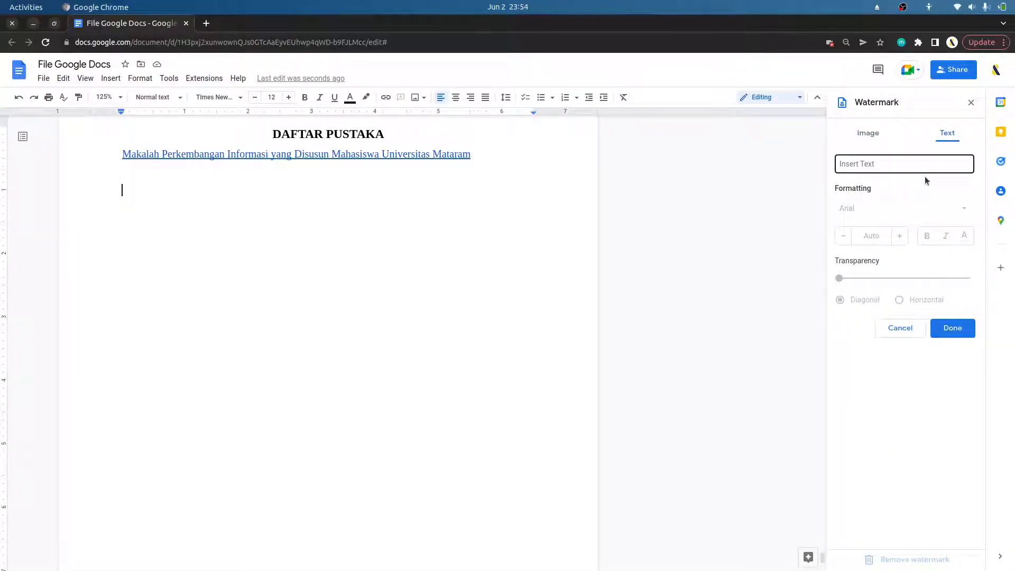
{"action": "type", "text": "KELOMPOK"}
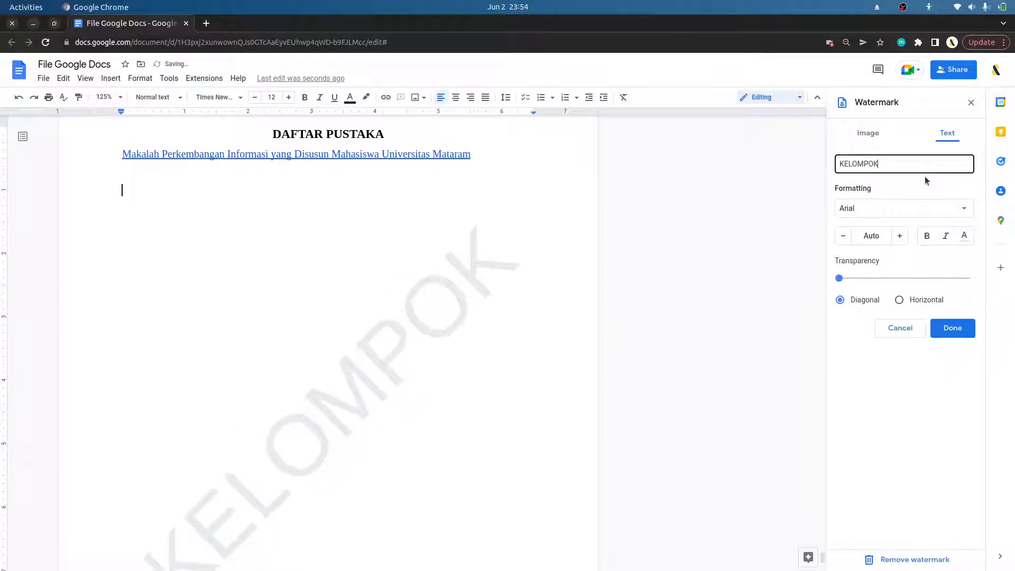
{"action": "scroll", "coordinate": [337, 324], "scroll_direction": "down", "scroll_amount": 1}
{"action": "scroll", "coordinate": [338, 324], "scroll_direction": "up", "scroll_amount": 3}
{"action": "left_click_drag", "start_coordinate": [822, 556], "coordinate": [846, 568]}
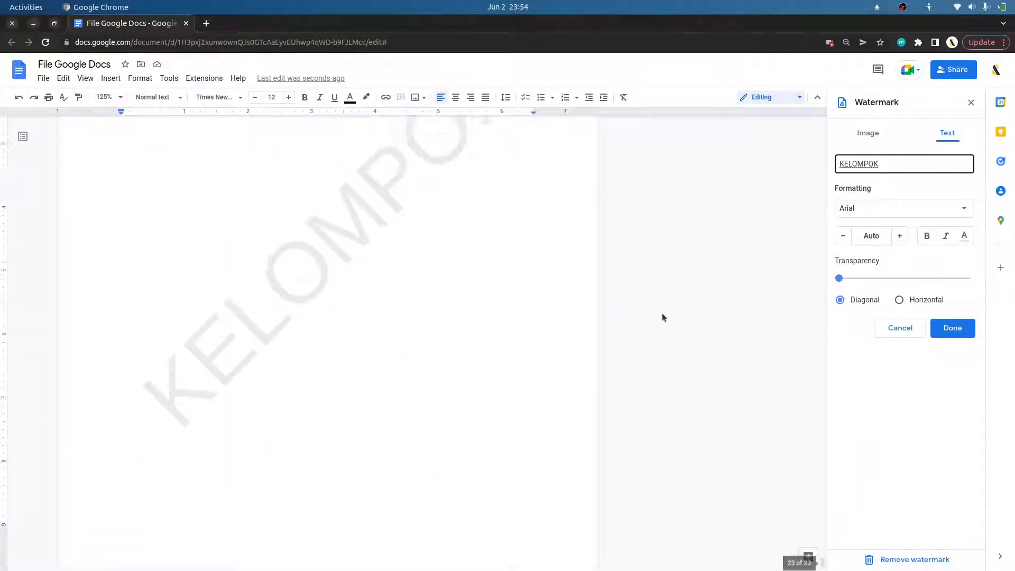
- Replace the watermark text with the first author's given name in capitals
{"action": "double_click", "coordinate": [883, 171]}
{"action": "type", "text": "GA"}
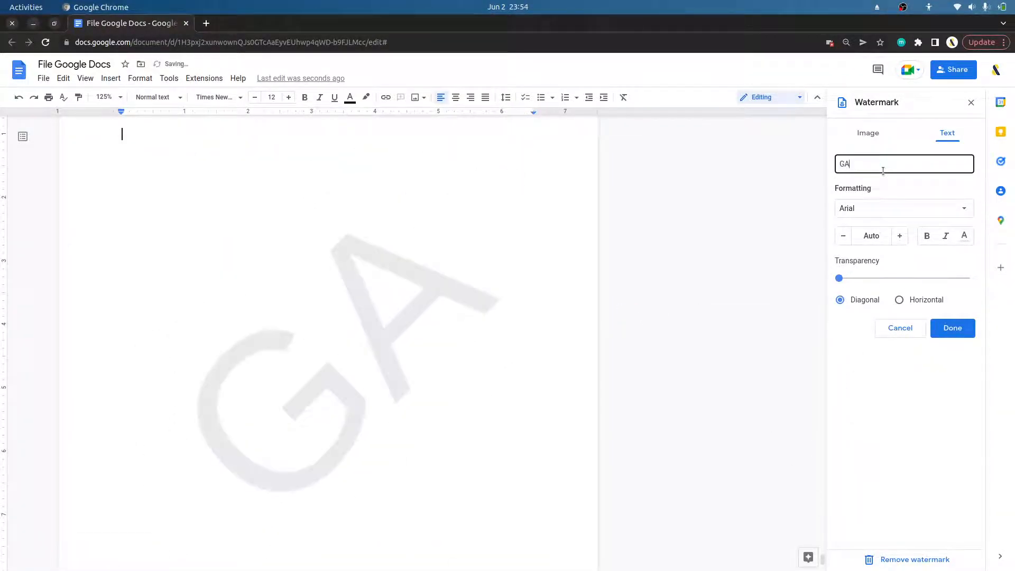
{"action": "type", "text": "LUH"}
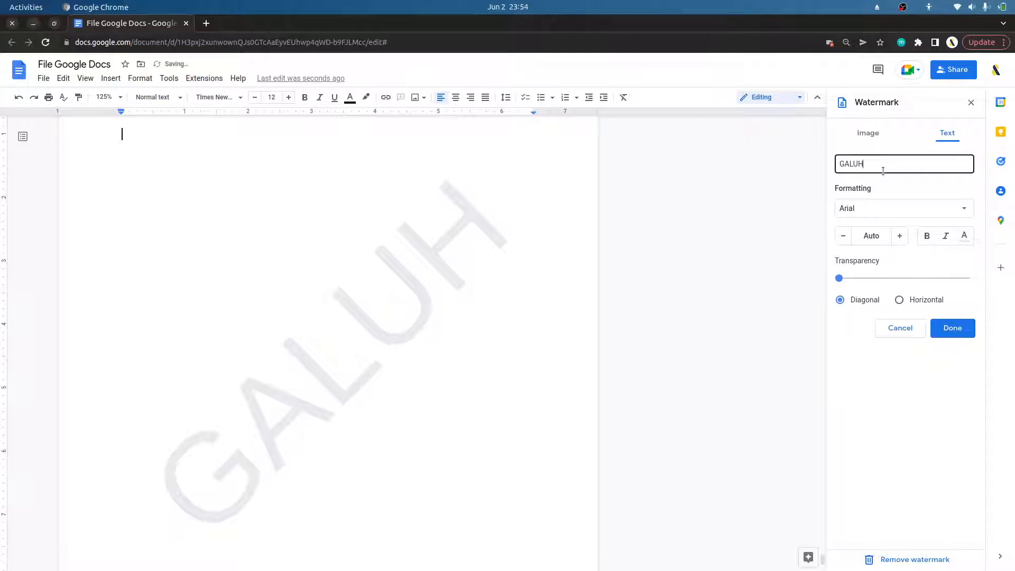
- Try the Raleway font on the watermark, and set it to Epilogue instead
{"action": "left_click", "coordinate": [874, 208]}
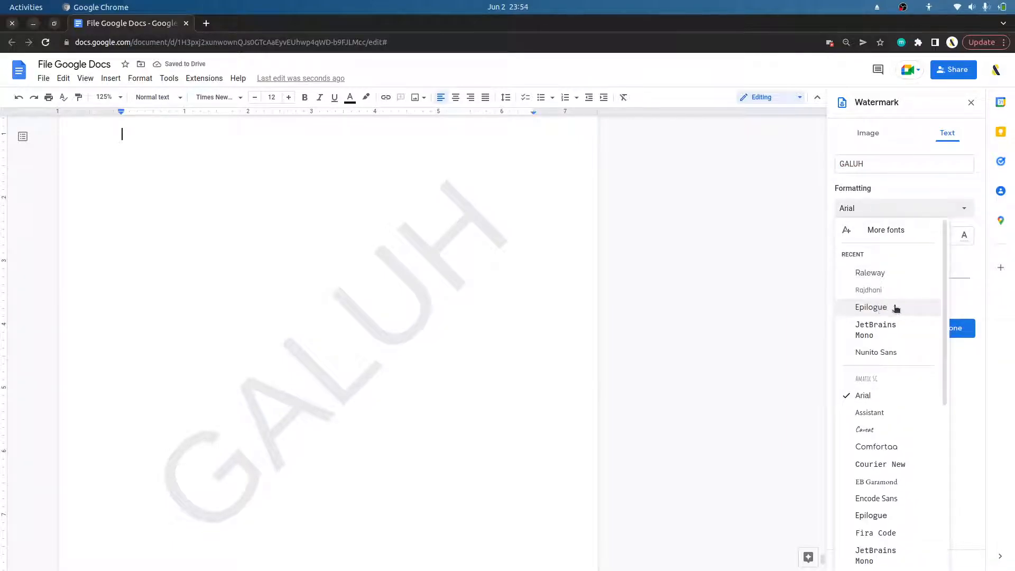
{"action": "left_click", "coordinate": [890, 274]}
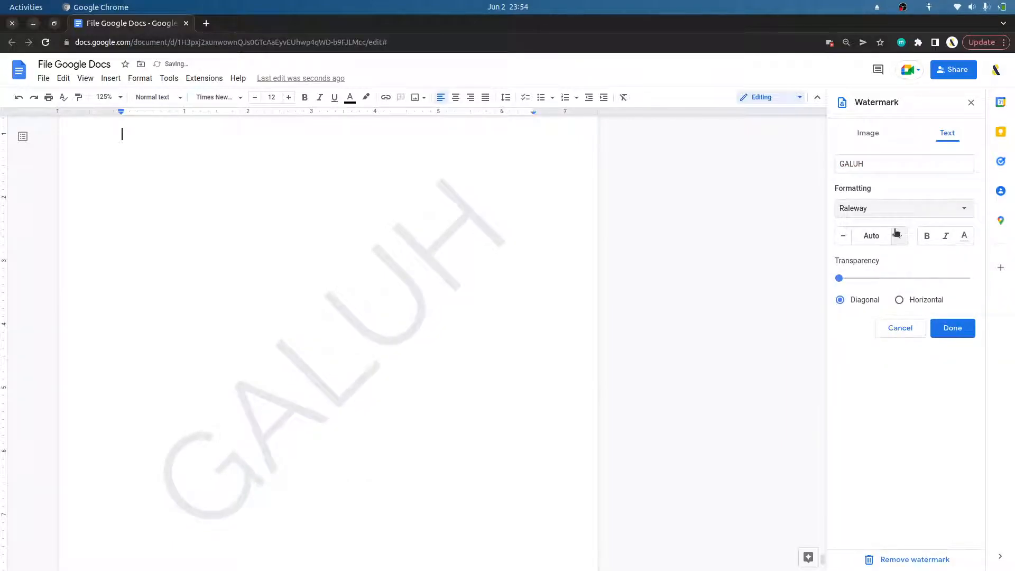
{"action": "left_click", "coordinate": [898, 209]}
{"action": "left_click", "coordinate": [869, 309]}
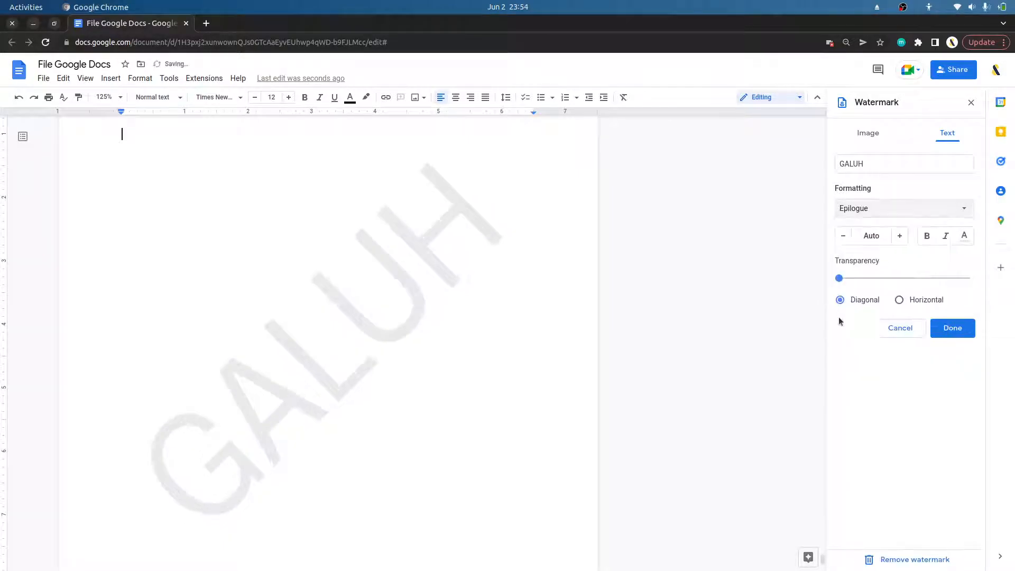
- Set the watermark's font size to 164 and make its text bold
{"action": "left_click", "coordinate": [899, 236]}
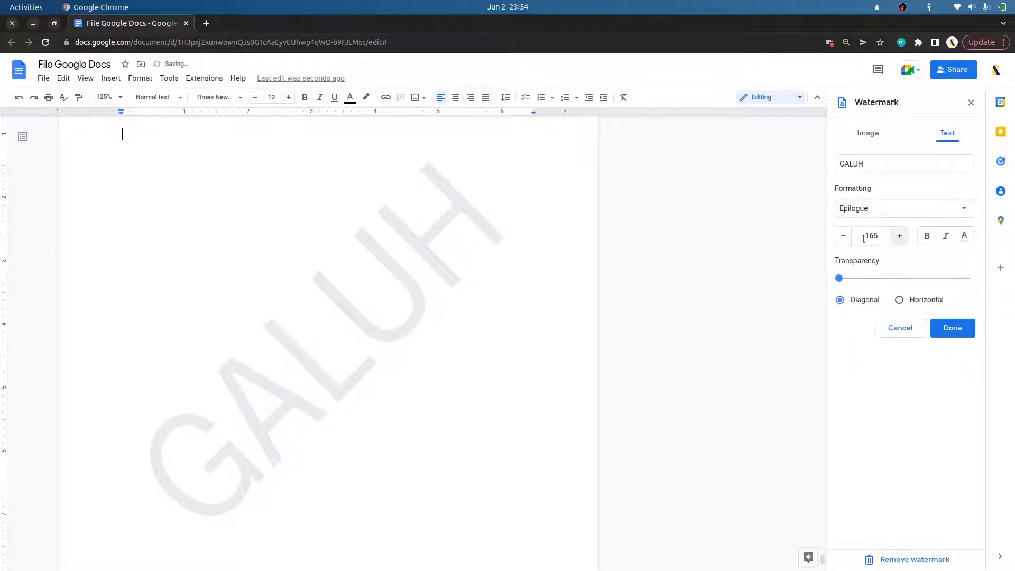
{"action": "left_click", "coordinate": [847, 239]}
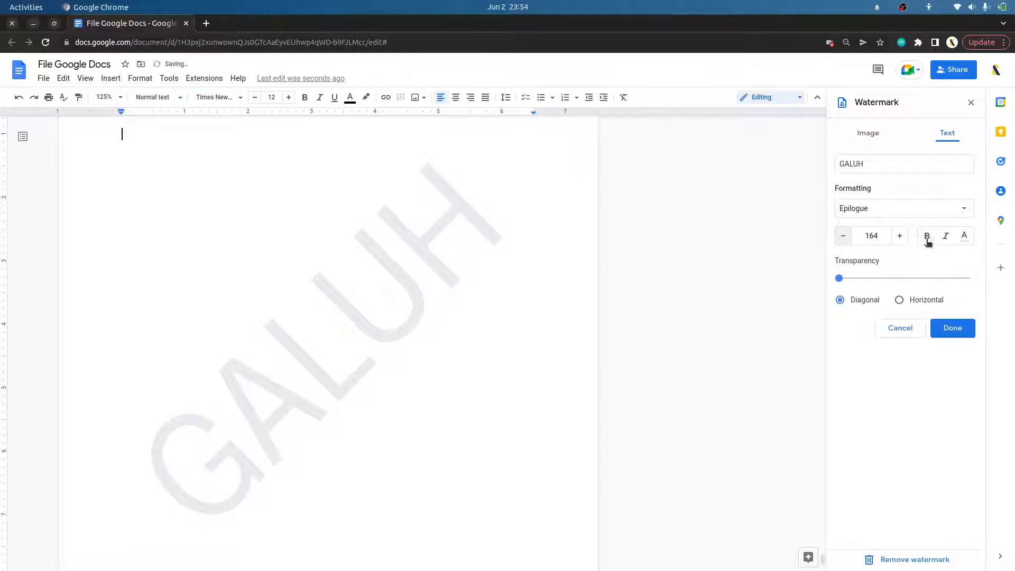
{"action": "left_click", "coordinate": [927, 239]}
- Raise the watermark's transparency to about half, try the horizontal layout, return to diagonal, and apply the watermark
{"action": "left_click_drag", "start_coordinate": [843, 281], "coordinate": [900, 280]}
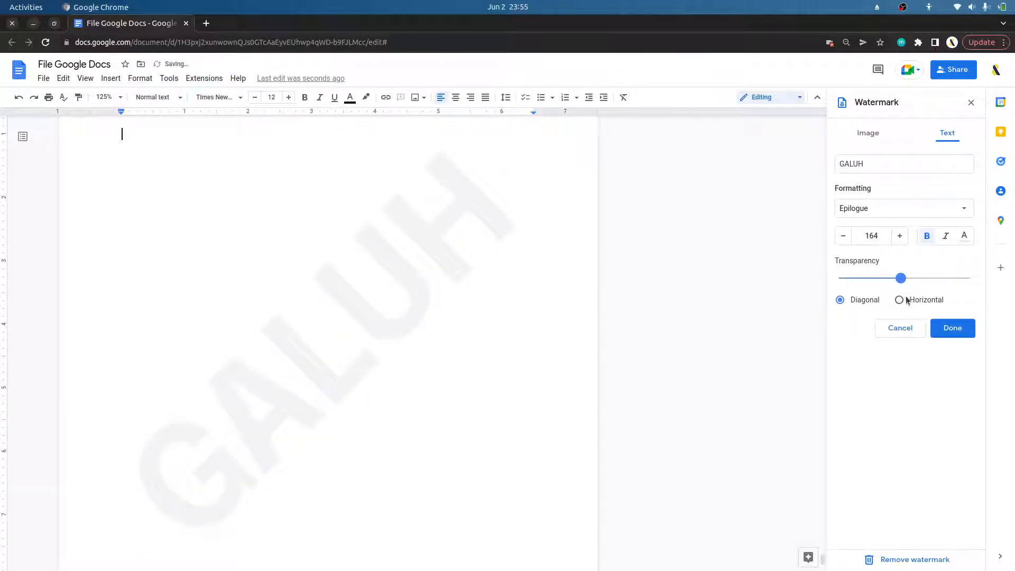
{"action": "left_click", "coordinate": [905, 301]}
{"action": "left_click", "coordinate": [869, 301]}
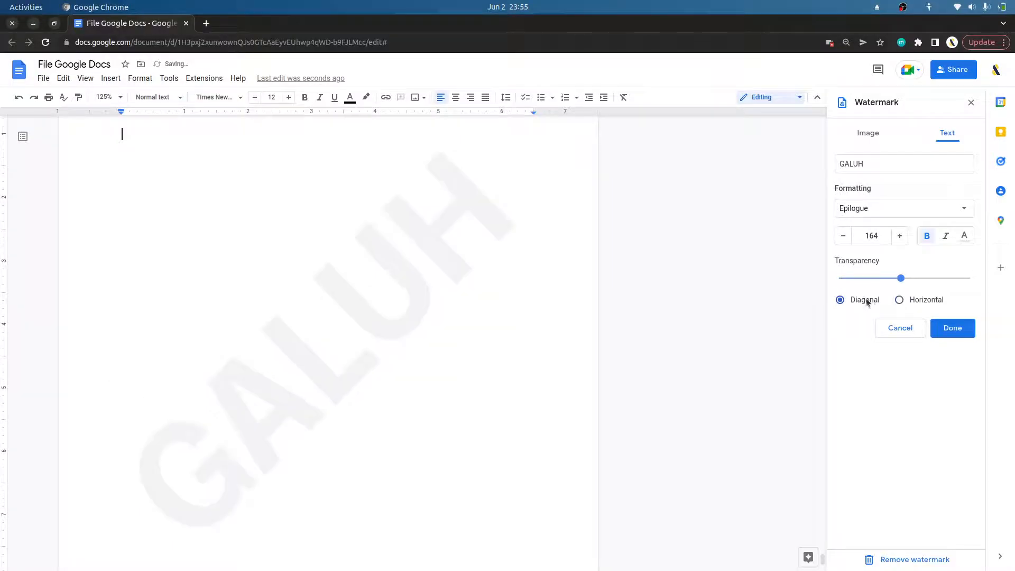
{"action": "left_click", "coordinate": [948, 327]}
{"action": "scroll", "coordinate": [401, 310], "scroll_direction": "up", "scroll_amount": 10}
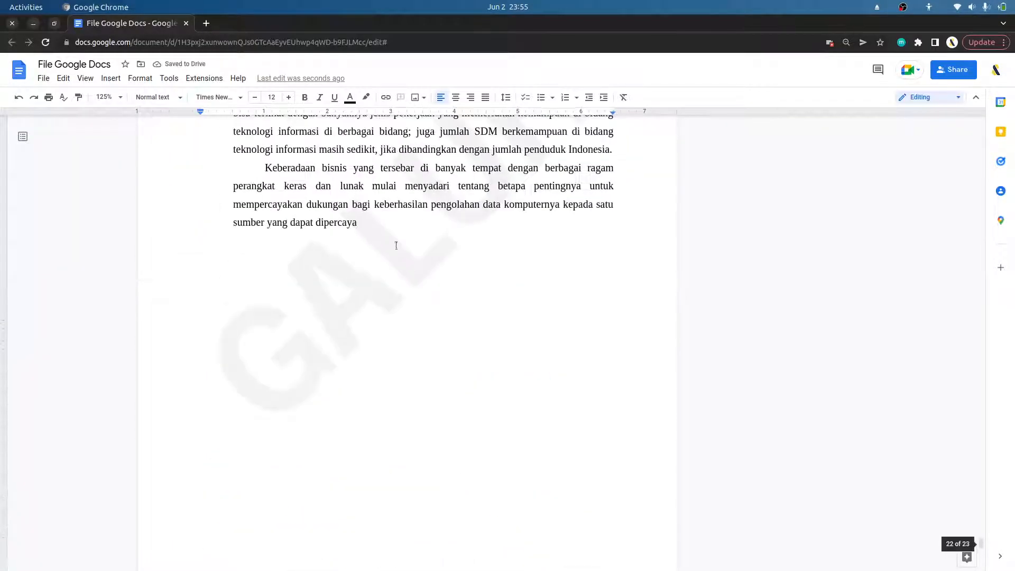
{"action": "scroll", "coordinate": [473, 283], "scroll_direction": "down", "scroll_amount": 10}
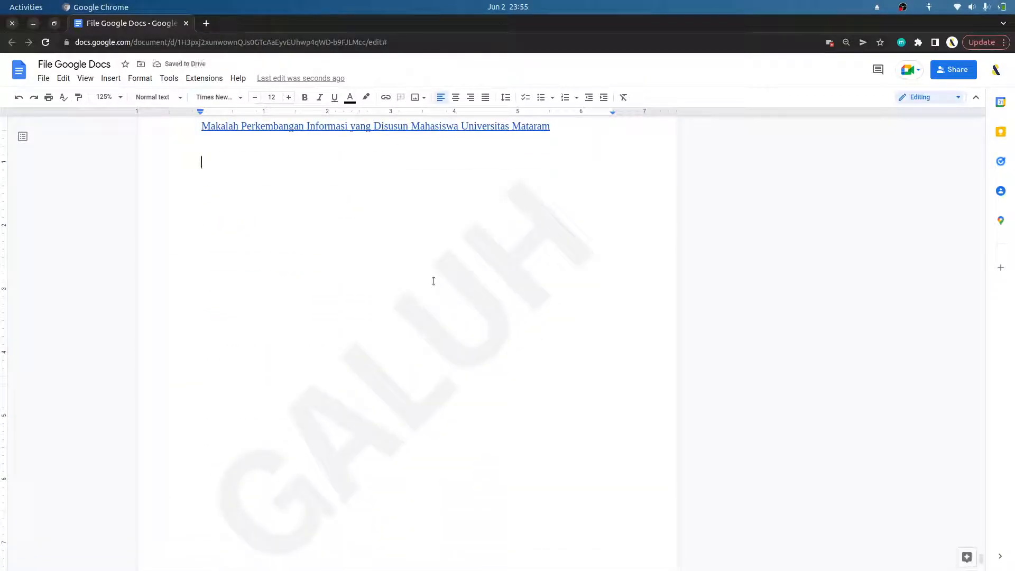
{"action": "scroll", "coordinate": [423, 275], "scroll_direction": "up", "scroll_amount": 1}
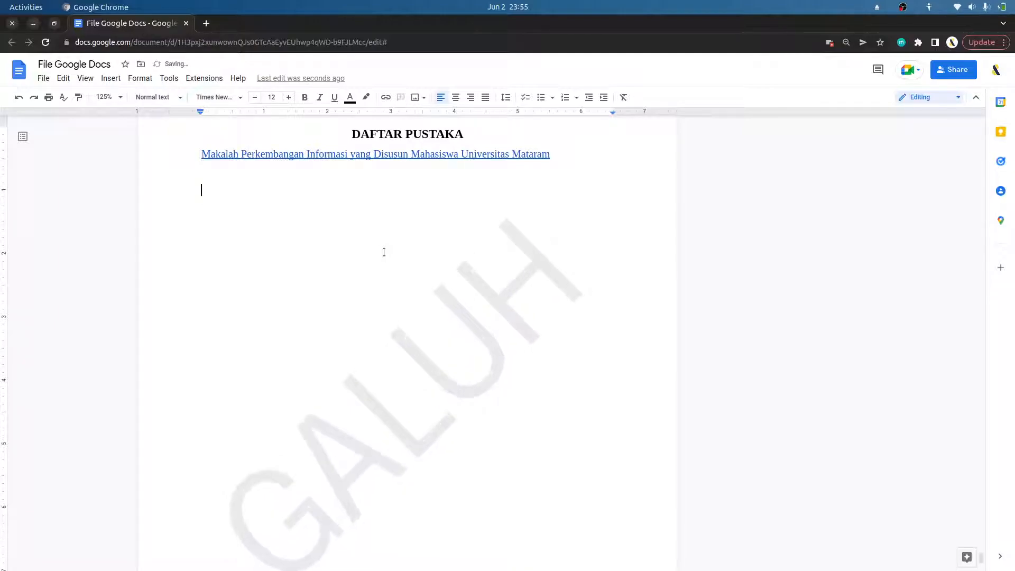
{"action": "left_click", "coordinate": [108, 79]}
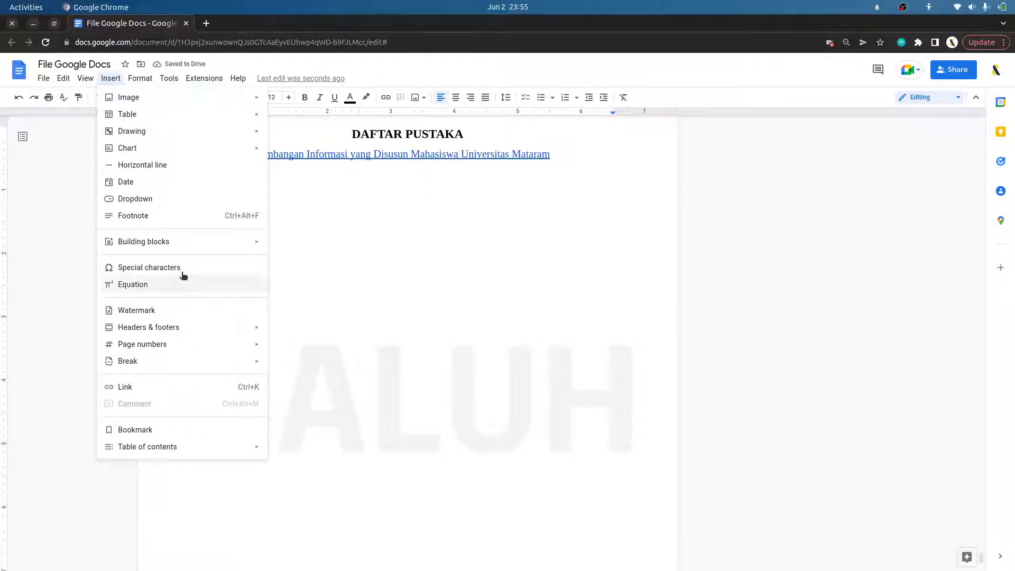
{"action": "mouse_move", "coordinate": [226, 331]}
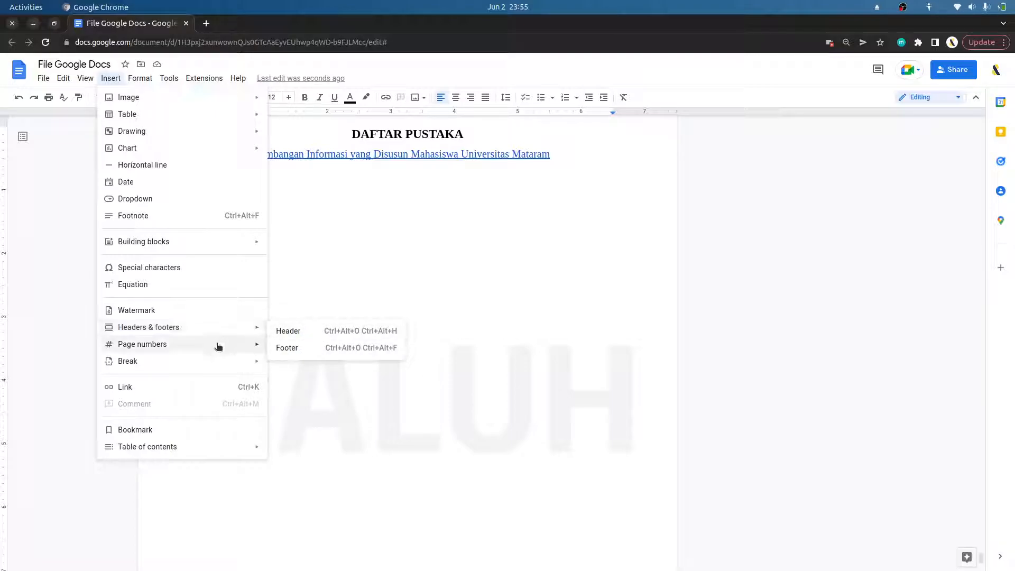
{"action": "left_click", "coordinate": [395, 309]}
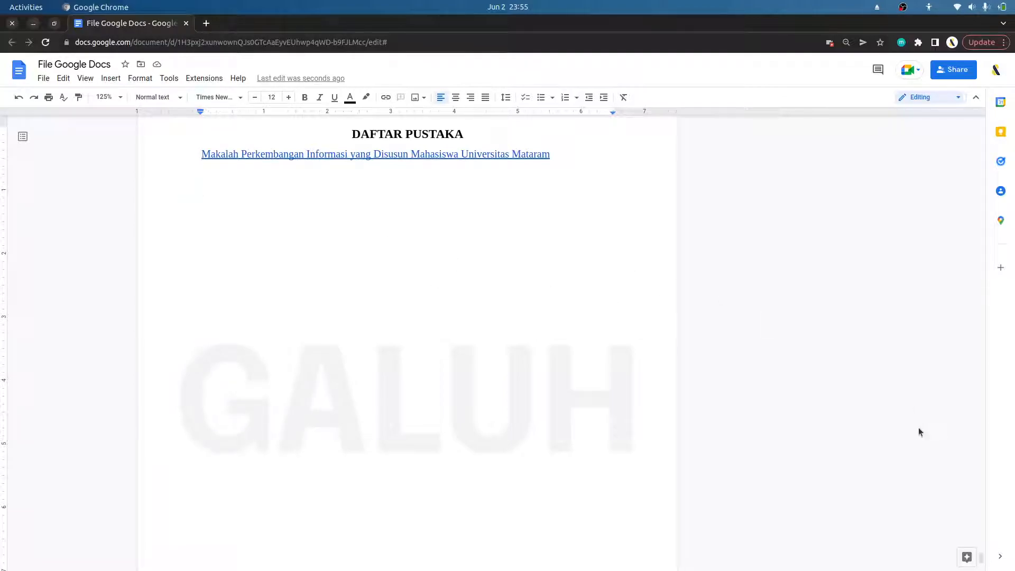
- Examine the cover page and the empty lines leading to the KATA PENGANTAR heading
{"action": "left_click_drag", "start_coordinate": [980, 556], "coordinate": [978, 121]}
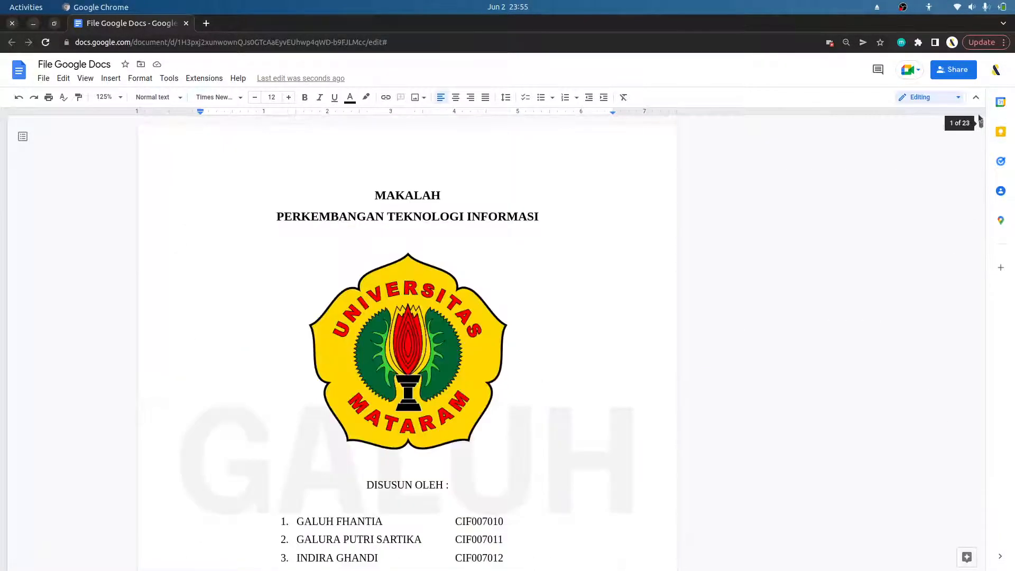
{"action": "scroll", "coordinate": [531, 362], "scroll_direction": "down", "scroll_amount": 10}
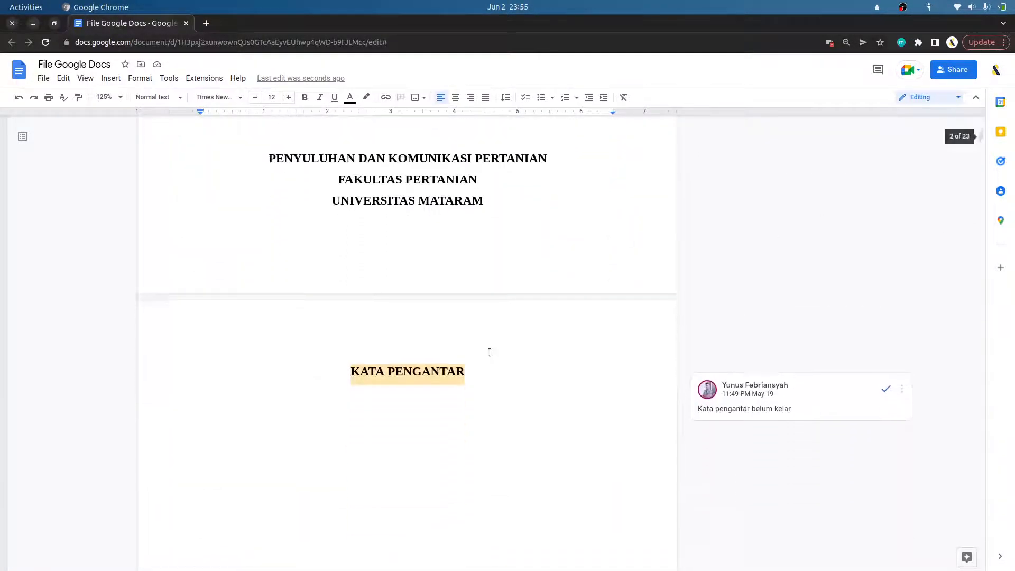
{"action": "left_click", "coordinate": [396, 224]}
{"action": "key", "text": "Down"}
{"action": "key", "text": "Down"}
{"action": "key", "text": "Down"}
{"action": "key", "text": "Down"}
{"action": "key", "text": "Down"}
{"action": "key", "text": "Down"}
{"action": "key", "text": "Down"}
{"action": "key", "text": "Down"}
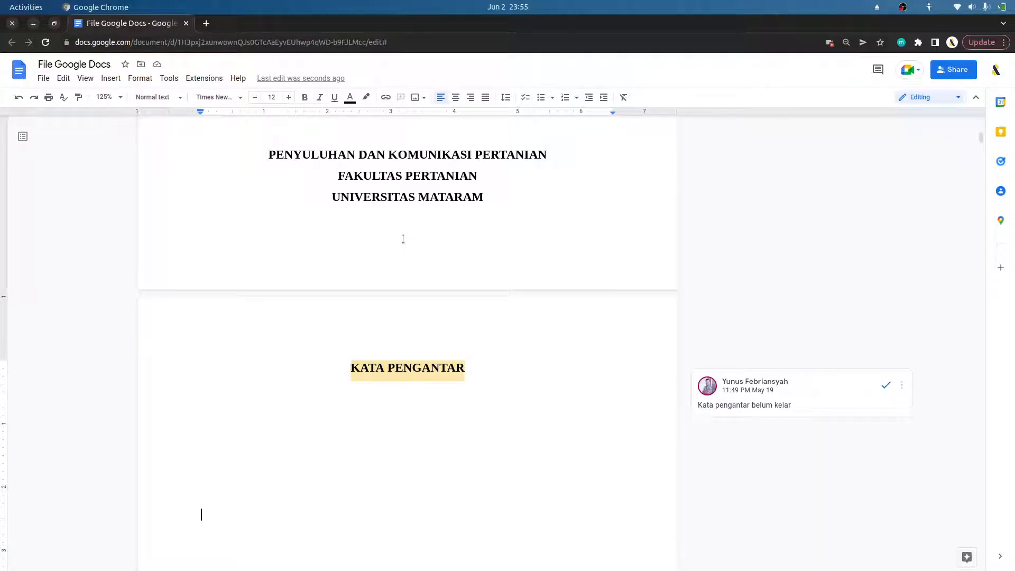
- Left-align the KATA PENGANTAR heading and pull it back onto the cover page, on its own line below UNIVERSITAS MATARAM
{"action": "left_click", "coordinate": [357, 364]}
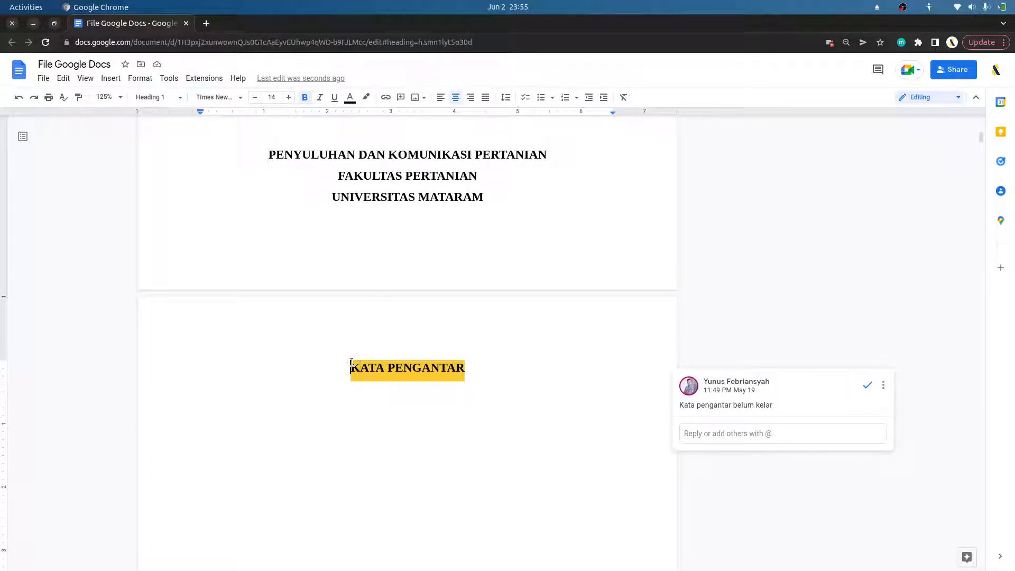
{"action": "key", "text": "ctrl+shift+l"}
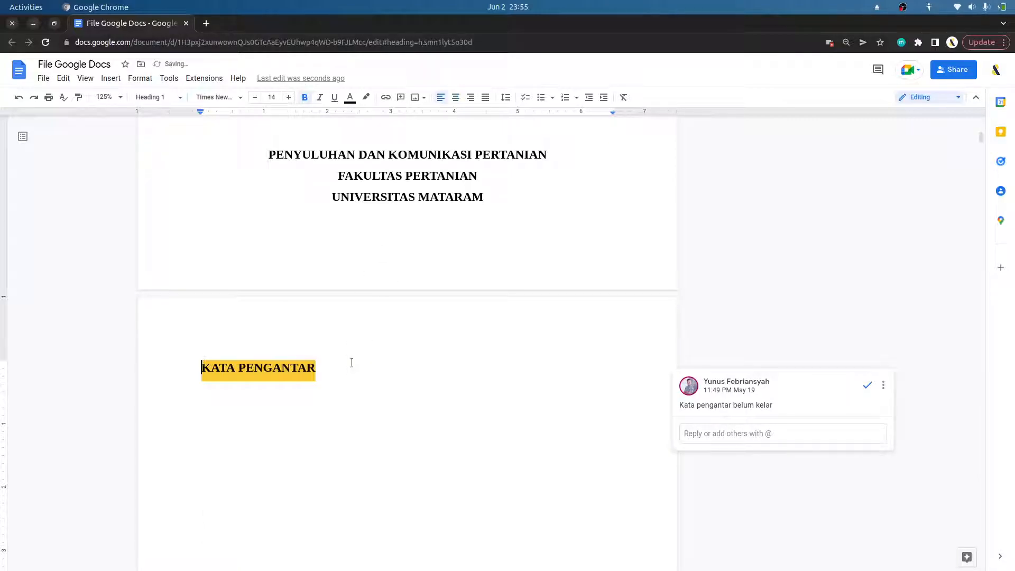
{"action": "key", "text": "BackSpace"}
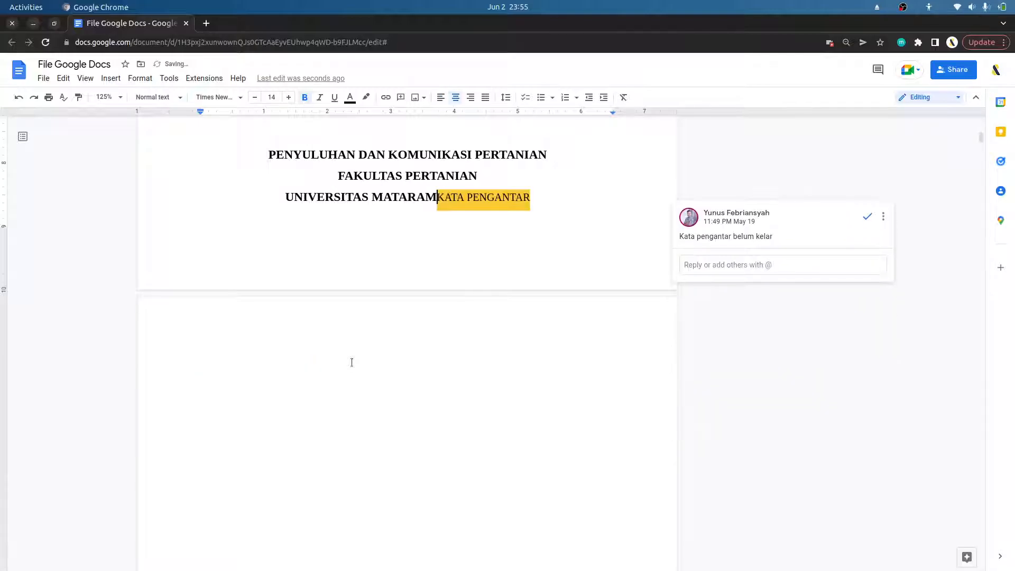
{"action": "key", "text": "Return"}
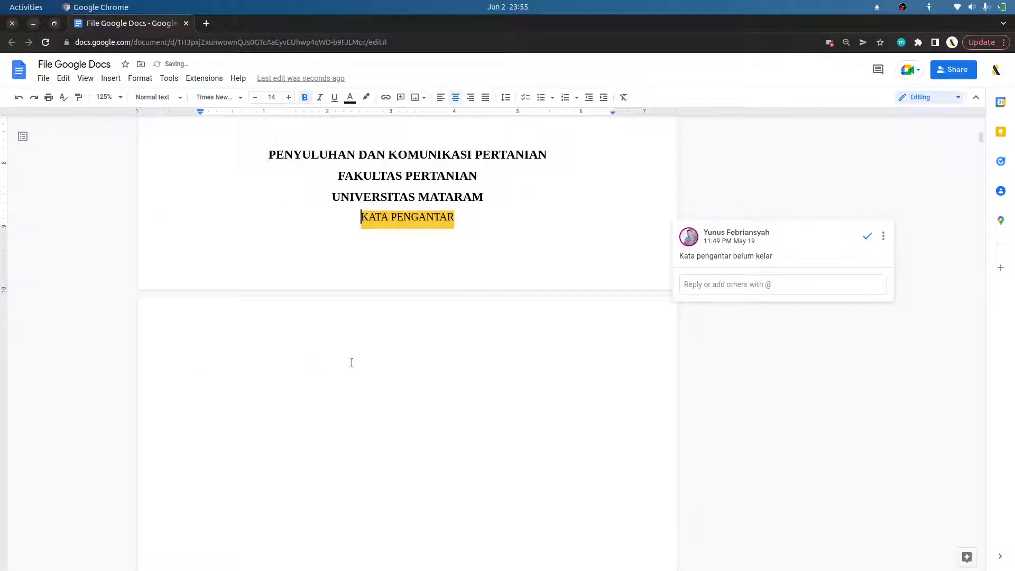
- Insert a page break before KATA PENGANTAR
{"action": "left_click", "coordinate": [116, 79]}
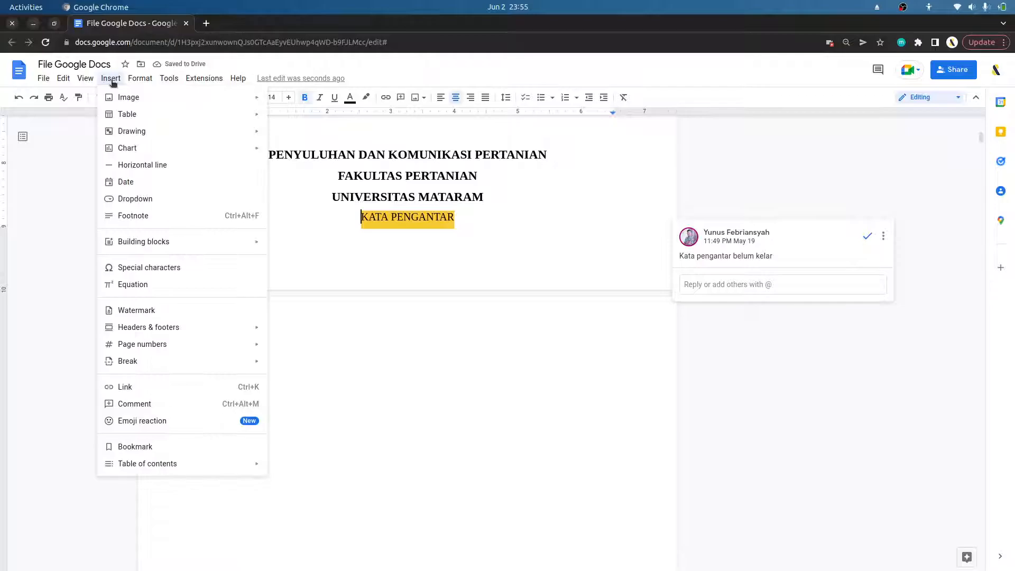
{"action": "mouse_move", "coordinate": [186, 365]}
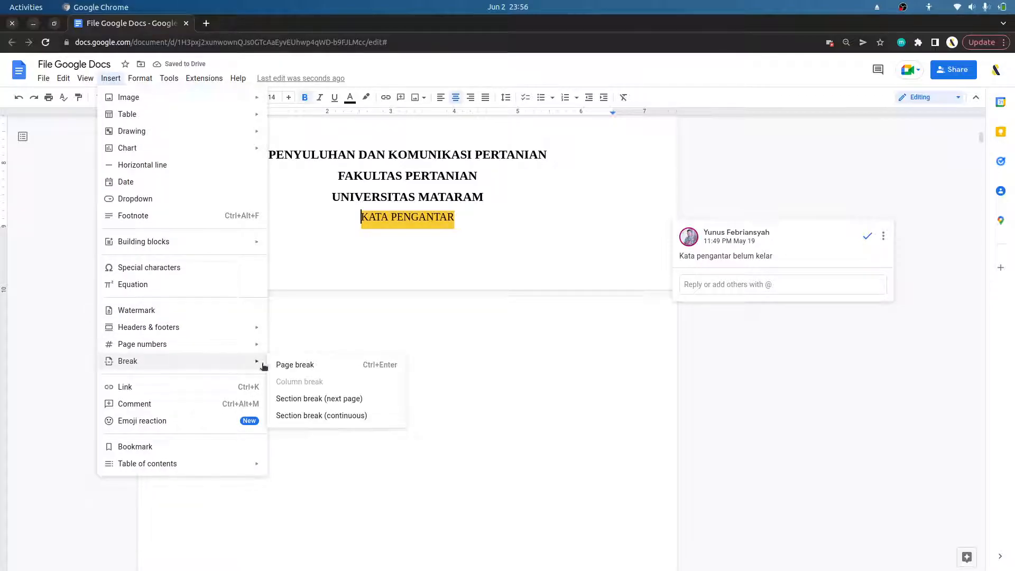
{"action": "left_click", "coordinate": [344, 368]}
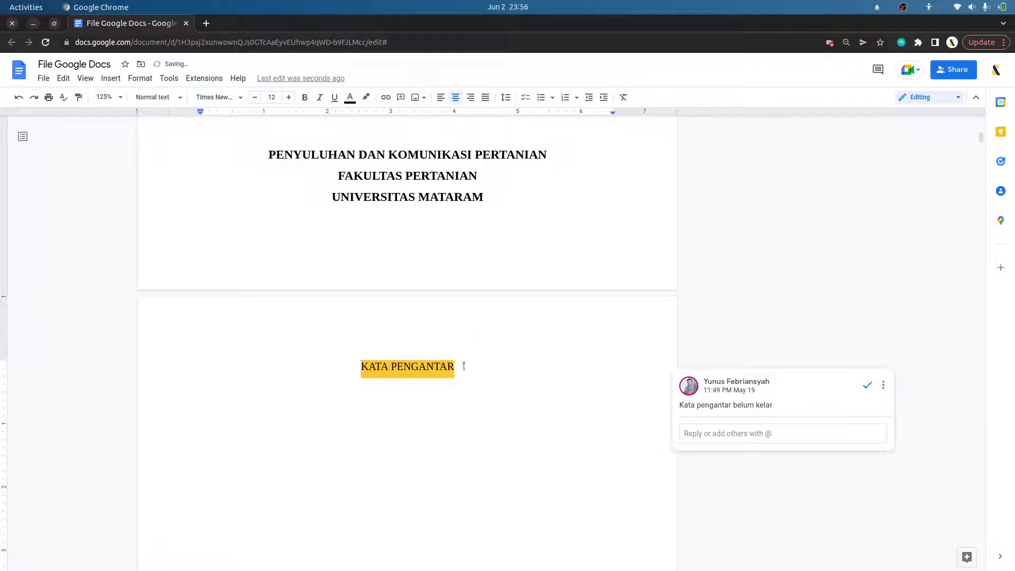
- Apply the Heading 1 style to the KATA PENGANTAR title
{"action": "left_click_drag", "start_coordinate": [464, 366], "coordinate": [359, 366]}
{"action": "left_click", "coordinate": [168, 97]}
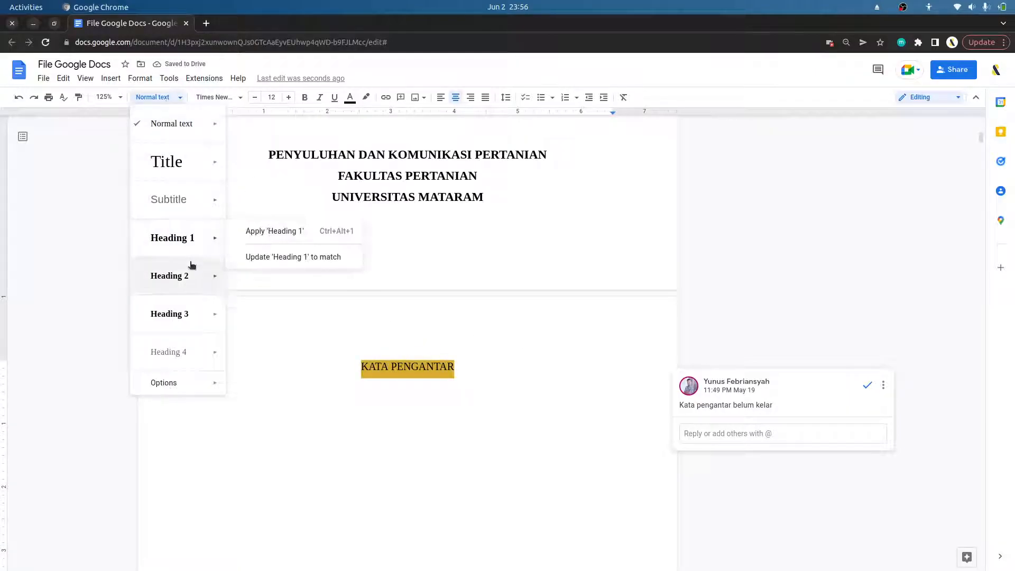
{"action": "left_click", "coordinate": [191, 274]}
{"action": "left_click", "coordinate": [158, 97]}
{"action": "left_click", "coordinate": [180, 236]}
- Try filler text on the cover page's line below UNIVERSITAS MATARAM and undo it
{"action": "left_click", "coordinate": [487, 228]}
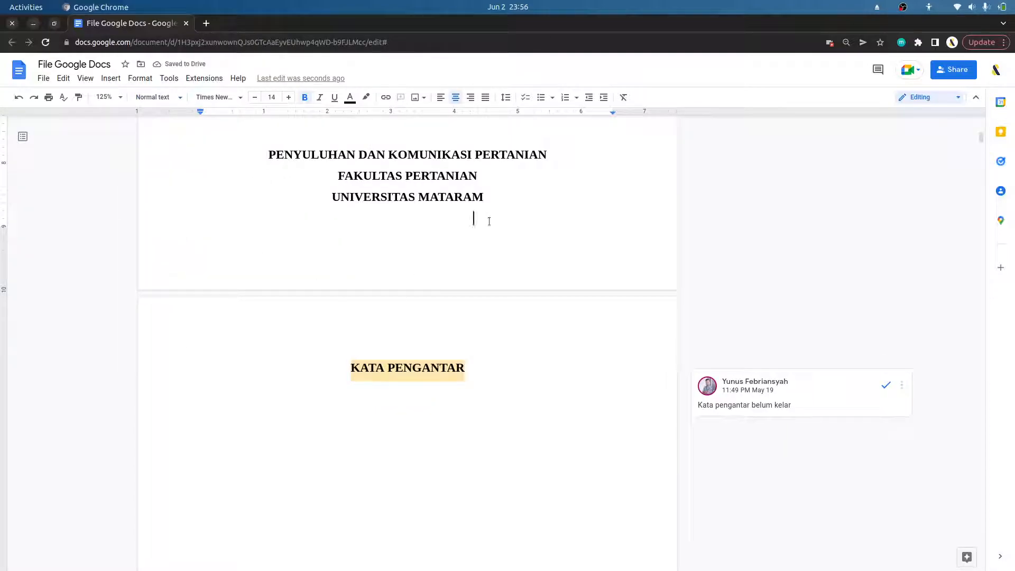
{"action": "type", "text": "adsfasdfadf"}
{"action": "key", "text": "ctrl+z"}
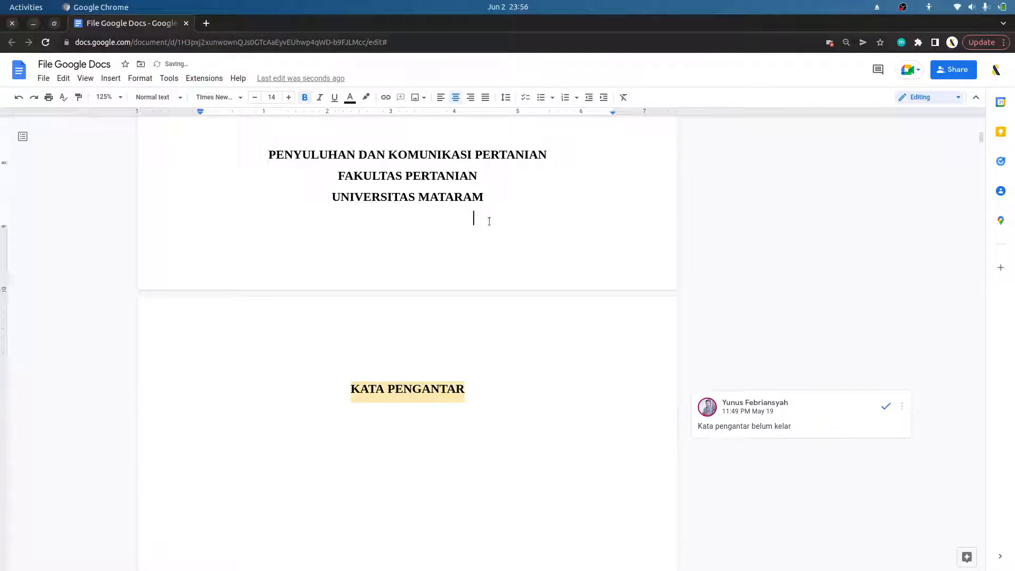
- Delete the empty lines between the KATA PENGANTAR and DAFTAR ISI headings
{"action": "scroll", "coordinate": [428, 268], "scroll_direction": "down", "scroll_amount": 2}
{"action": "left_click", "coordinate": [337, 270]}
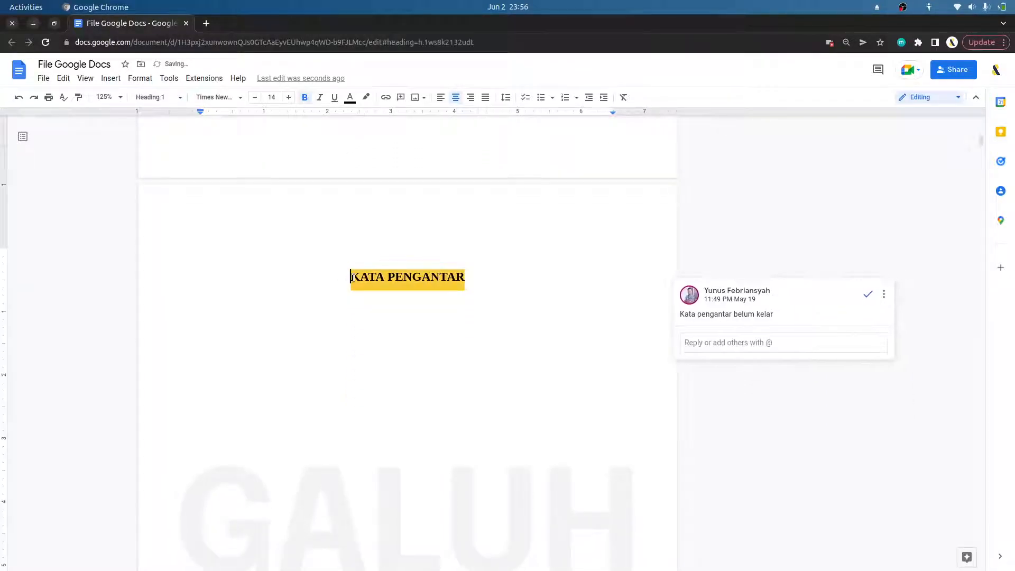
{"action": "scroll", "coordinate": [356, 273], "scroll_direction": "down", "scroll_amount": 9}
{"action": "scroll", "coordinate": [370, 312], "scroll_direction": "down", "scroll_amount": 1}
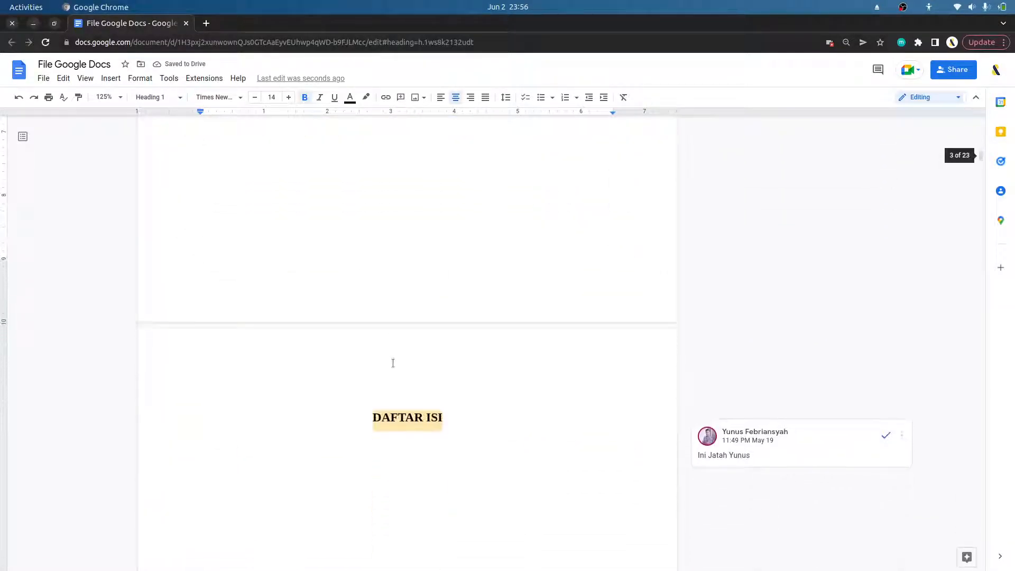
{"action": "left_click", "coordinate": [379, 400]}
{"action": "scroll", "coordinate": [388, 365], "scroll_direction": "up", "scroll_amount": 7}
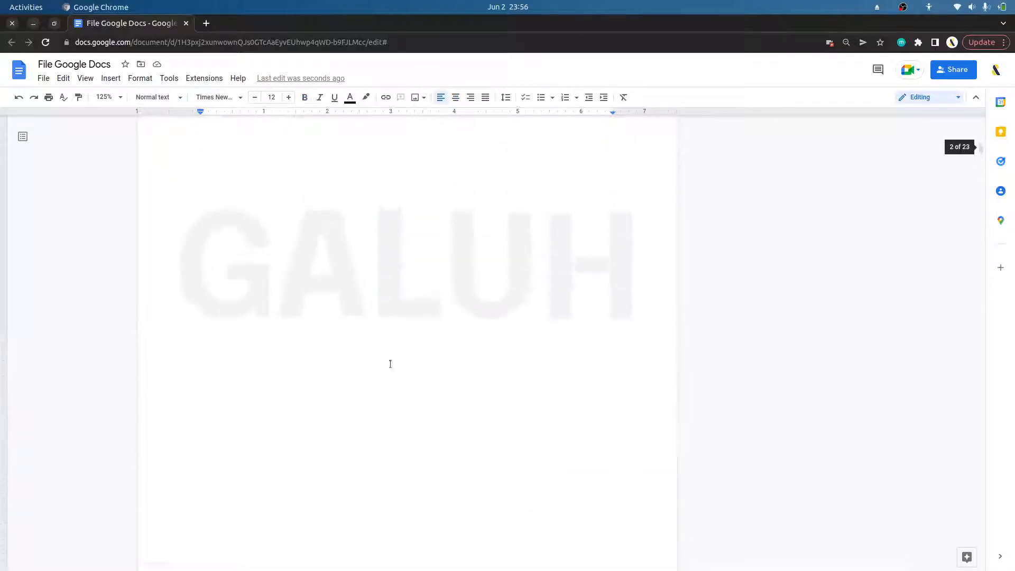
{"action": "scroll", "coordinate": [438, 325], "scroll_direction": "up", "scroll_amount": 2}
{"action": "left_click", "coordinate": [465, 220], "text": "shift"}
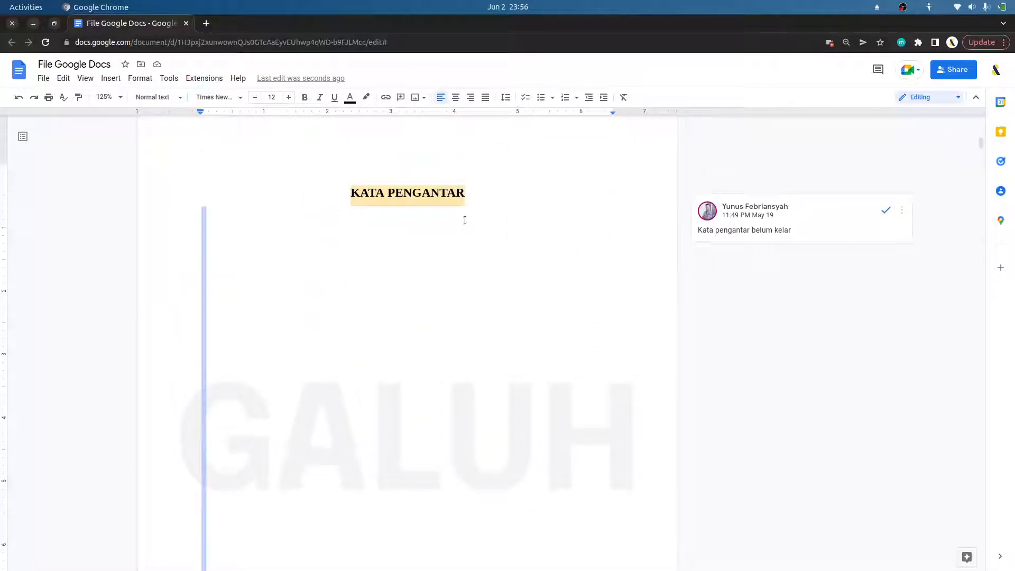
{"action": "key", "text": "BackSpace"}
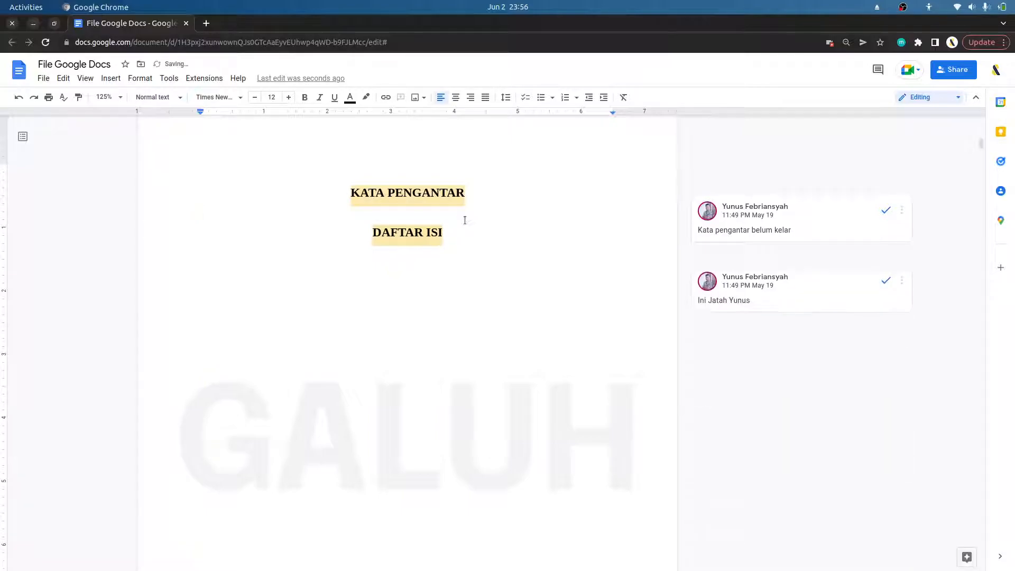
- Insert a page break before the DAFTAR ISI heading
{"action": "left_click", "coordinate": [115, 82]}
{"action": "mouse_move", "coordinate": [224, 361]}
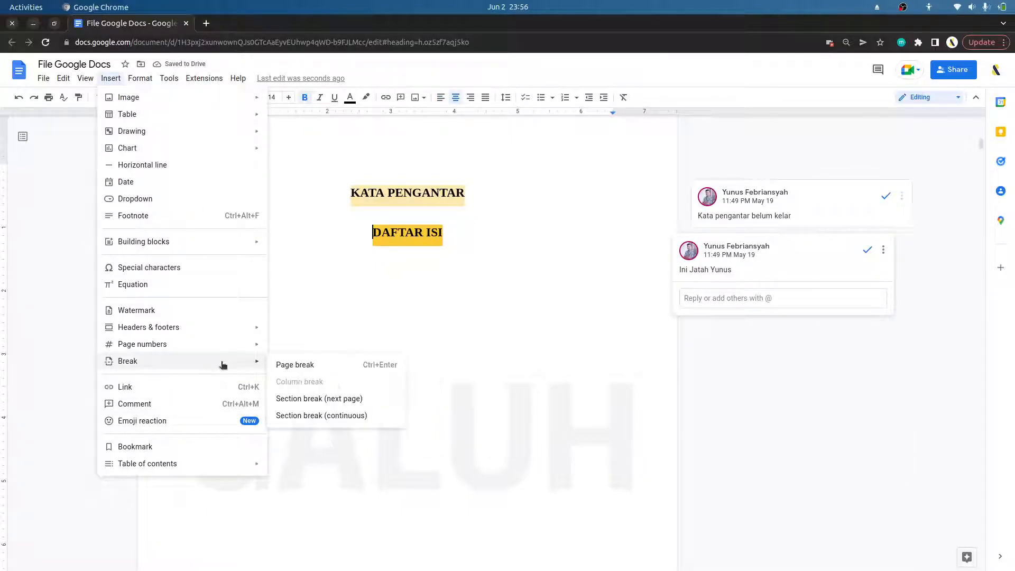
{"action": "left_click", "coordinate": [373, 233]}
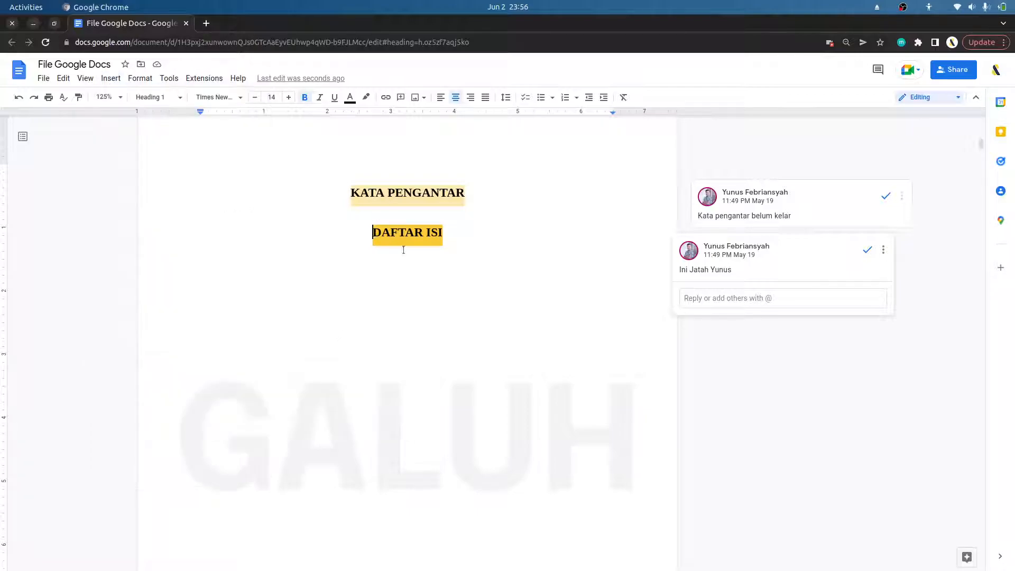
{"action": "key", "text": "ctrl+Return"}
- Enter a column of short filler lines below KATA PENGANTAR and check that DAFTAR ISI stays on its own page
{"action": "scroll", "coordinate": [412, 267], "scroll_direction": "up", "scroll_amount": 6}
{"action": "left_click", "coordinate": [437, 176]}
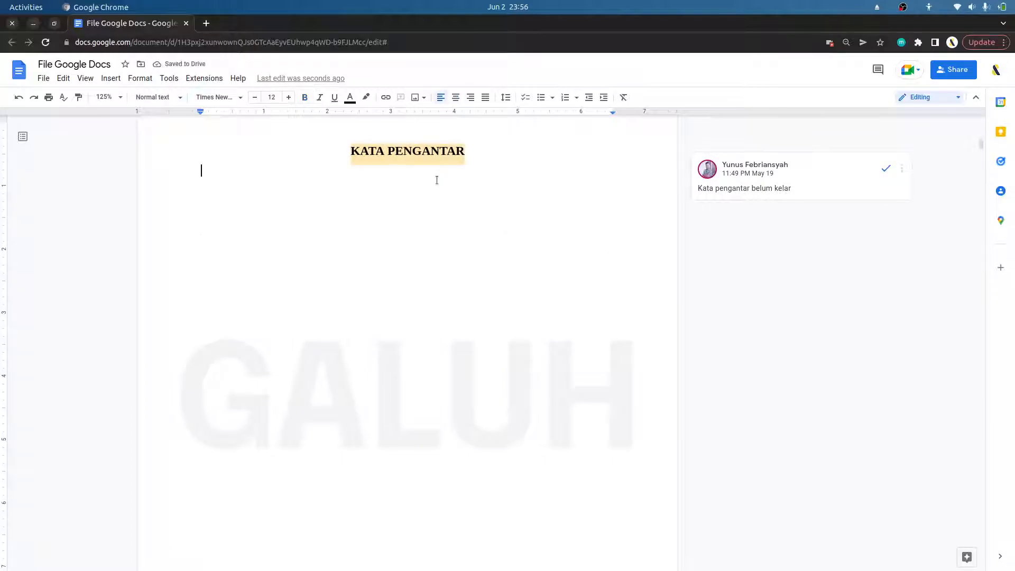
{"action": "type", "text": "dsfadfa"}
{"action": "key", "text": "Return"}
{"action": "type", "text": "sdfa"}
{"action": "key", "text": "Return"}
{"action": "type", "text": "dfsad"}
{"action": "key", "text": "Return"}
{"action": "type", "text": "fasdfdfad fasdf as df adsfa sdf"}
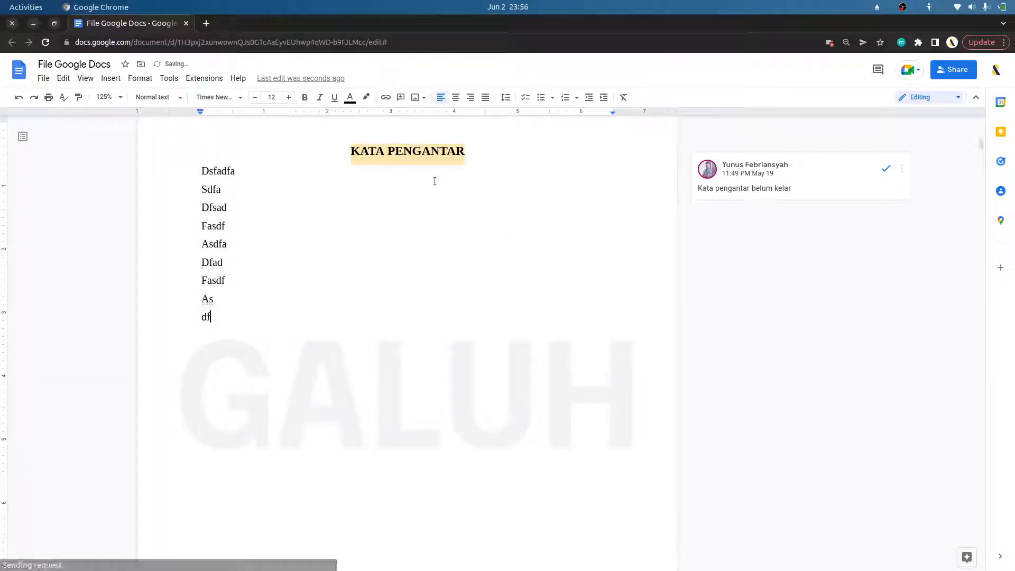
{"action": "scroll", "coordinate": [434, 310], "scroll_direction": "down", "scroll_amount": 9}
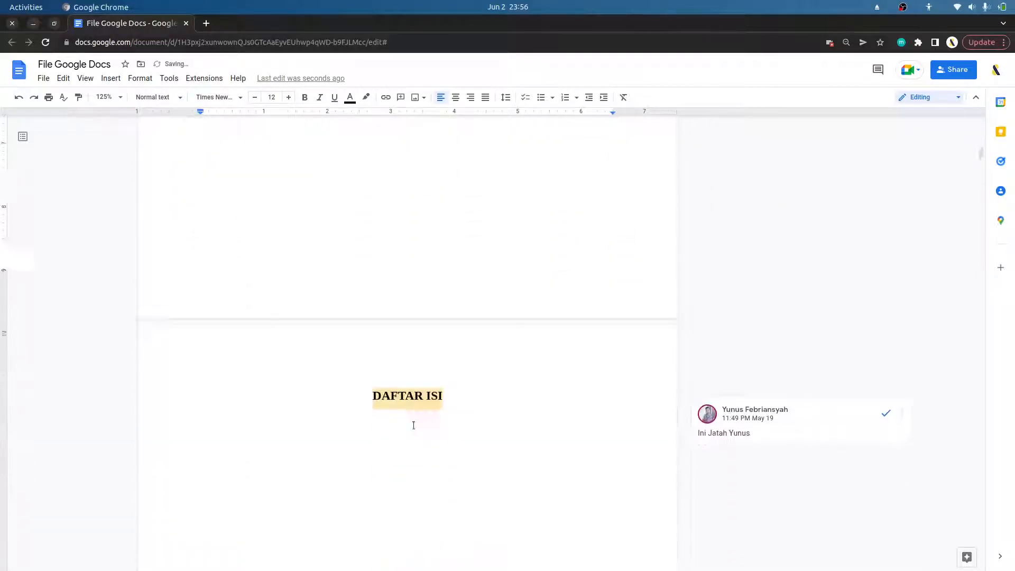
{"action": "scroll", "coordinate": [417, 395], "scroll_direction": "up", "scroll_amount": 6}
{"action": "scroll", "coordinate": [330, 294], "scroll_direction": "up", "scroll_amount": 1}
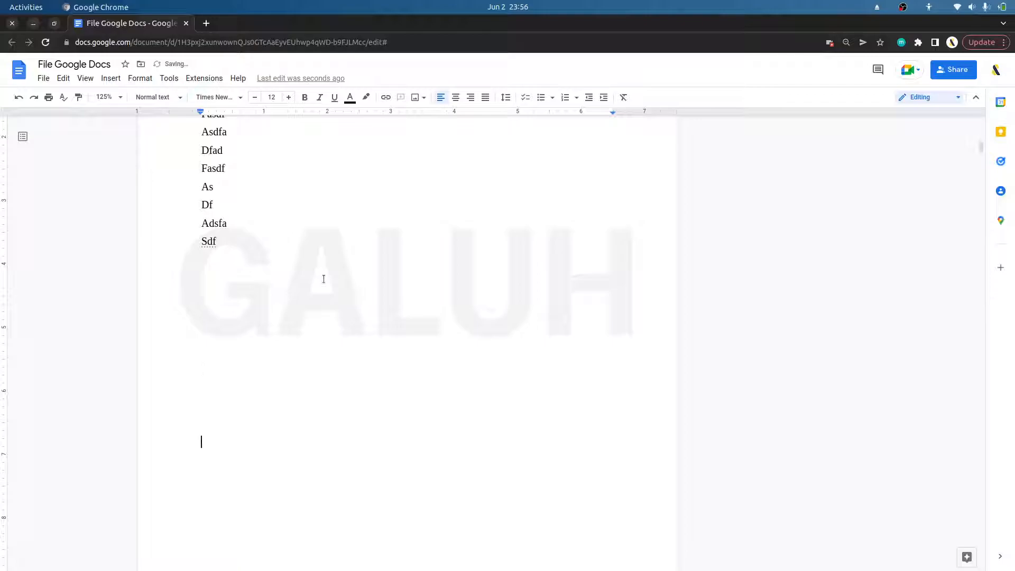
- Add four filler lines at the end of the KATA PENGANTAR page and two more, Asdfsdf and adsf, on the following page
{"action": "scroll", "coordinate": [328, 286], "scroll_direction": "down", "scroll_amount": 6}
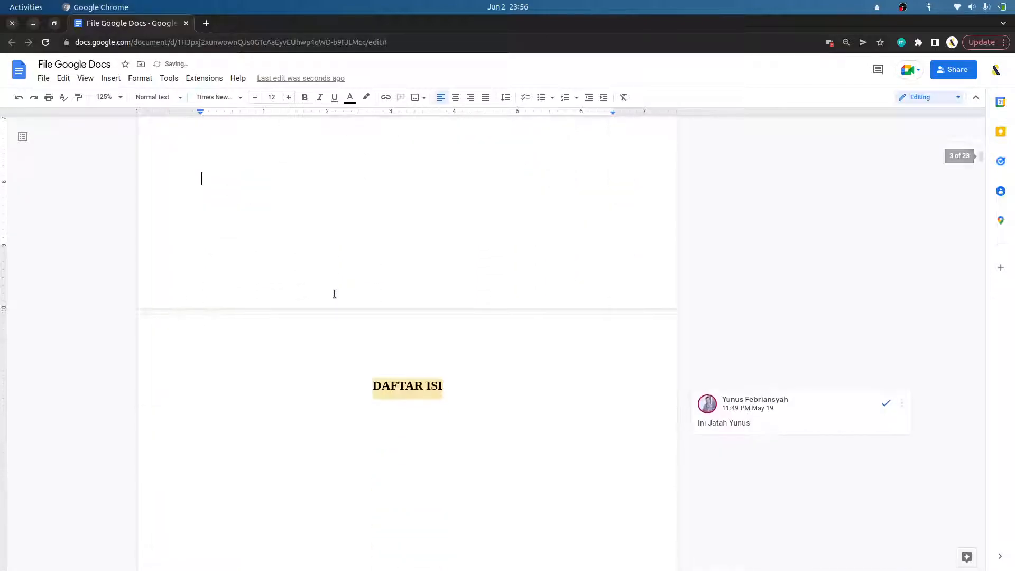
{"action": "type", "text": "ad Fsadf Asdfasd fsadf"}
{"action": "key", "text": "Return"}
{"action": "type", "text": "asdfasd"}
{"action": "key", "text": "Return"}
{"action": "type", "text": "fsadf"}
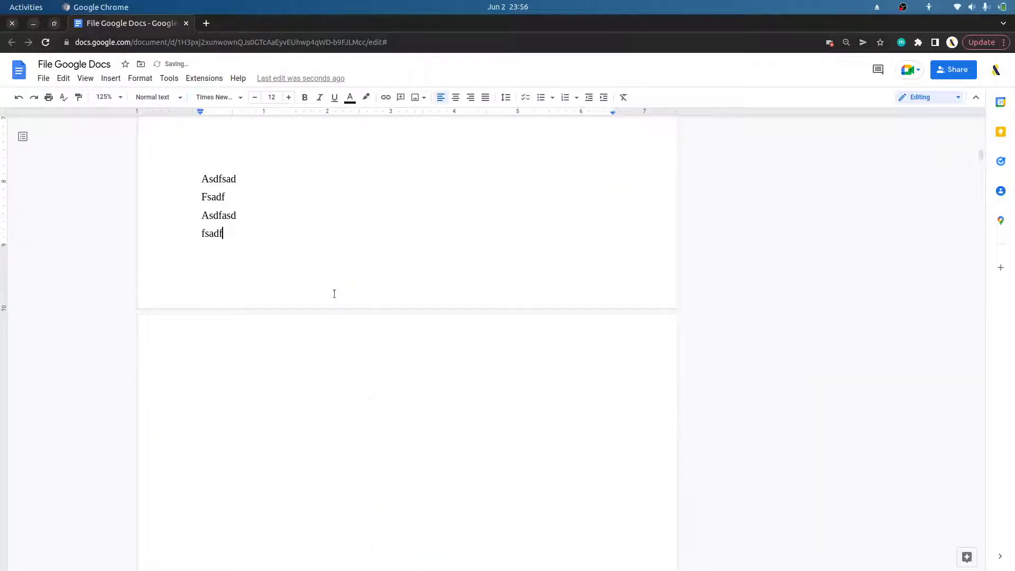
{"action": "key", "text": "ctrl+Return"}
{"action": "type", "text": "asdfsdf"}
{"action": "key", "text": "Return"}
{"action": "type", "text": "adsf"}
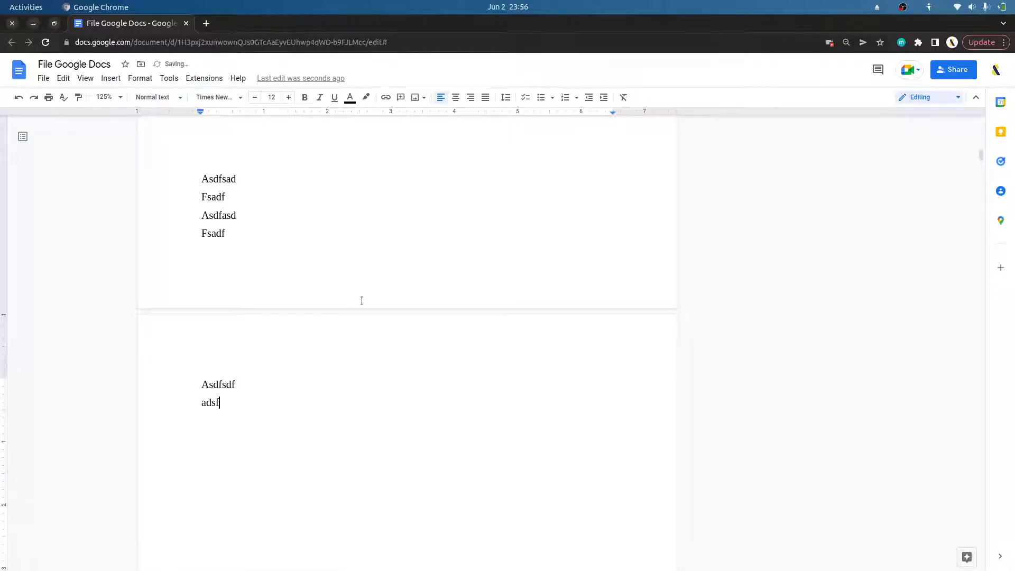
- Check where the DAFTAR ISI heading sits relative to the pages of filler text
{"action": "scroll", "coordinate": [382, 306], "scroll_direction": "down", "scroll_amount": 3}
{"action": "scroll", "coordinate": [381, 306], "scroll_direction": "down", "scroll_amount": 12}
{"action": "scroll", "coordinate": [388, 264], "scroll_direction": "up", "scroll_amount": 2}
{"action": "left_click_drag", "start_coordinate": [364, 344], "coordinate": [462, 335]}
{"action": "scroll", "coordinate": [458, 328], "scroll_direction": "up", "scroll_amount": 3}
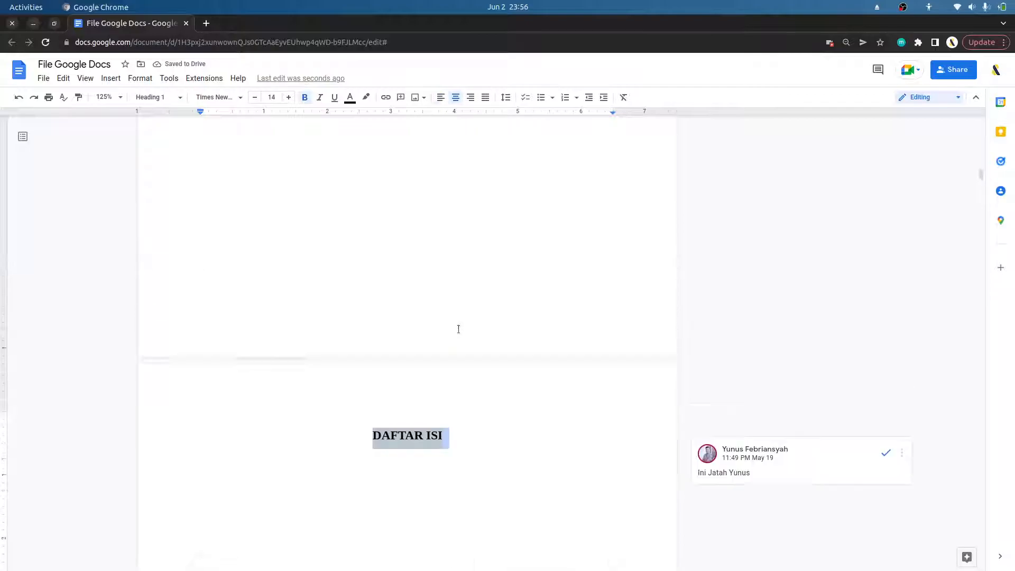
{"action": "scroll", "coordinate": [439, 415], "scroll_direction": "up", "scroll_amount": 10}
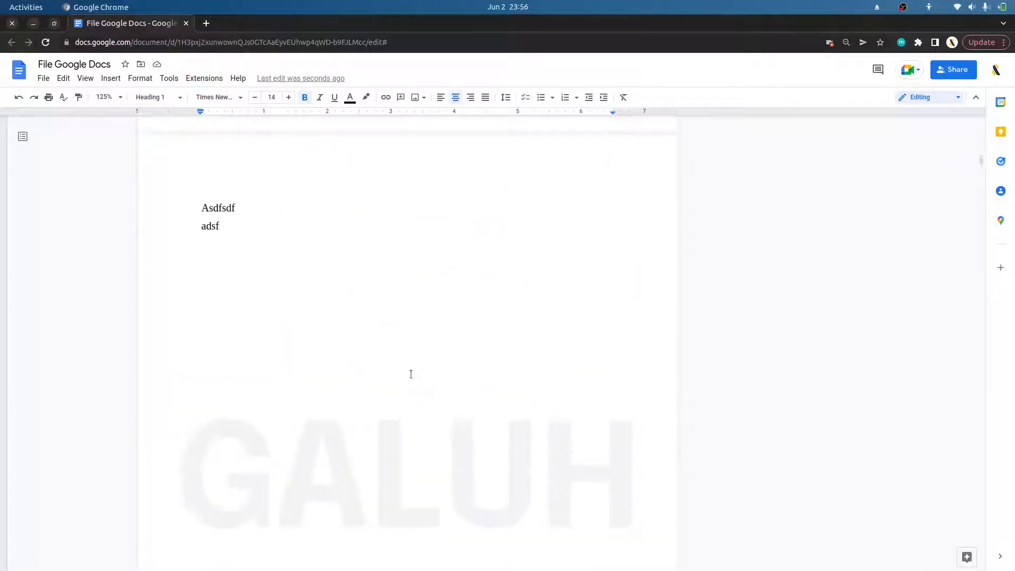
- Delete all the filler text below the KATA PENGANTAR heading
{"action": "left_click", "coordinate": [327, 365]}
{"action": "left_click", "coordinate": [337, 354]}
{"action": "scroll", "coordinate": [337, 352], "scroll_direction": "up", "scroll_amount": 11}
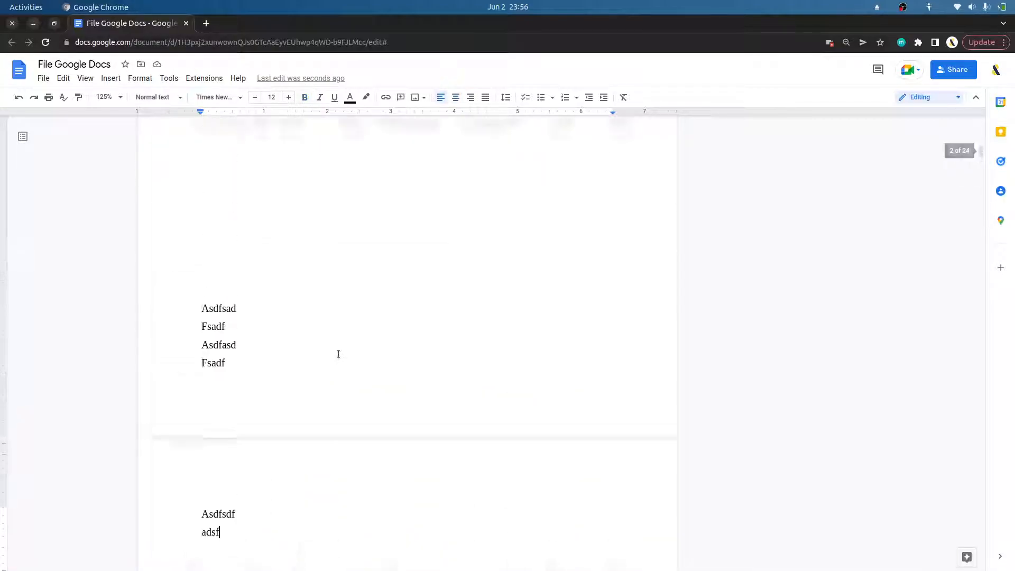
{"action": "left_click", "coordinate": [214, 289], "text": "shift"}
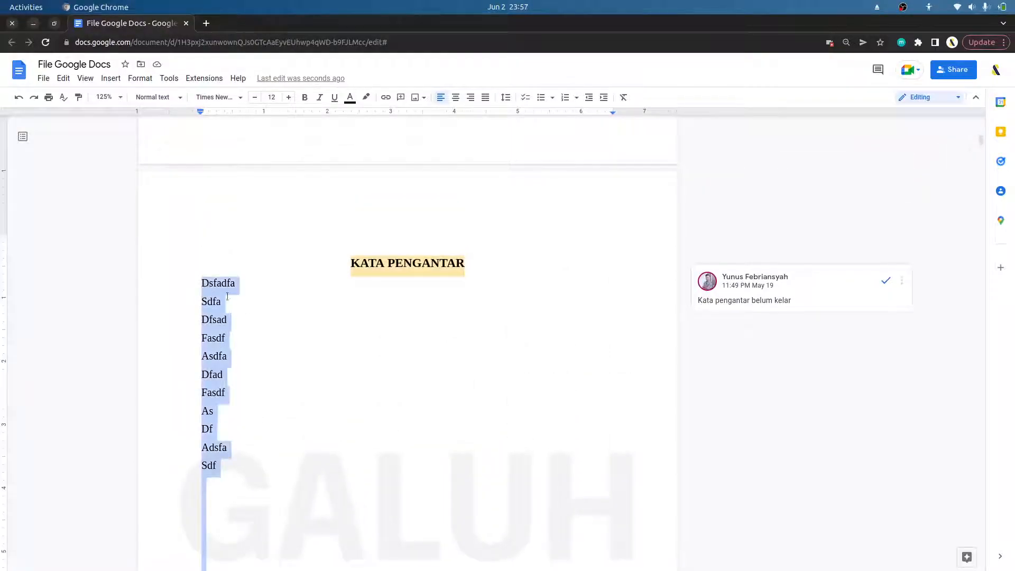
{"action": "key", "text": "BackSpace"}
- Delete the empty lines between the DAFTAR ISI heading and the BAB I heading
{"action": "scroll", "coordinate": [332, 286], "scroll_direction": "down", "scroll_amount": 15}
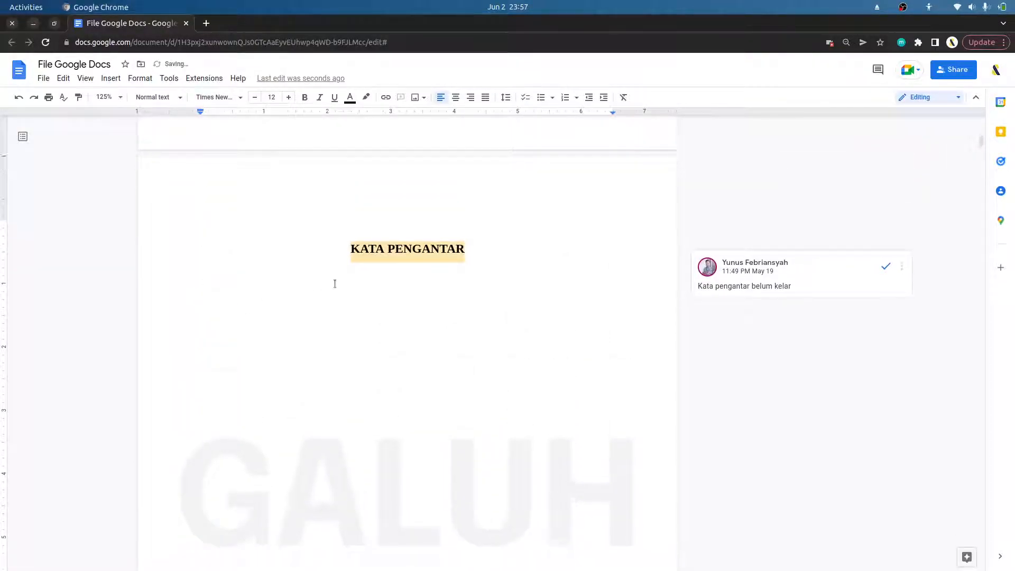
{"action": "scroll", "coordinate": [428, 288], "scroll_direction": "up", "scroll_amount": 3}
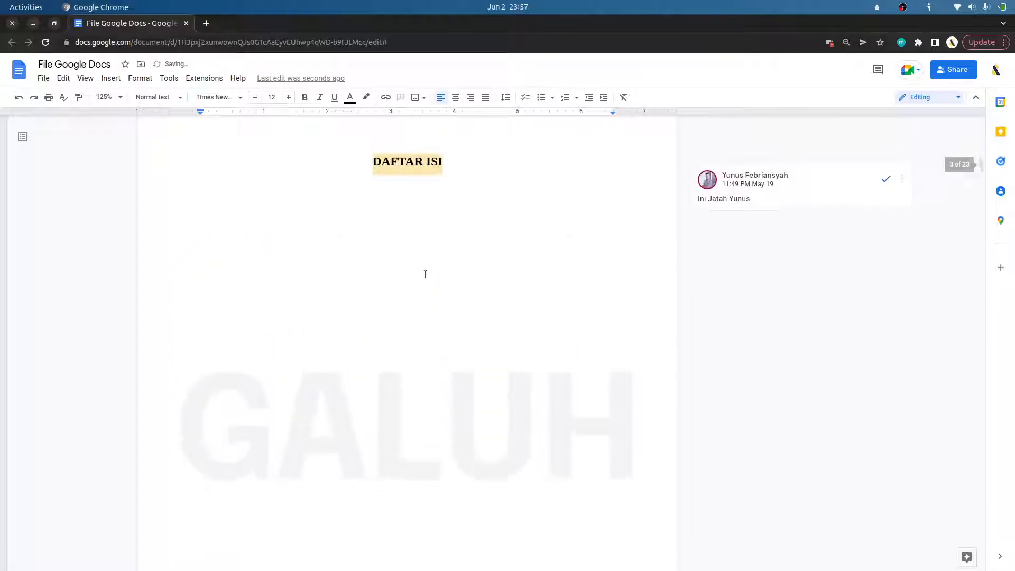
{"action": "scroll", "coordinate": [396, 269], "scroll_direction": "down", "scroll_amount": 10}
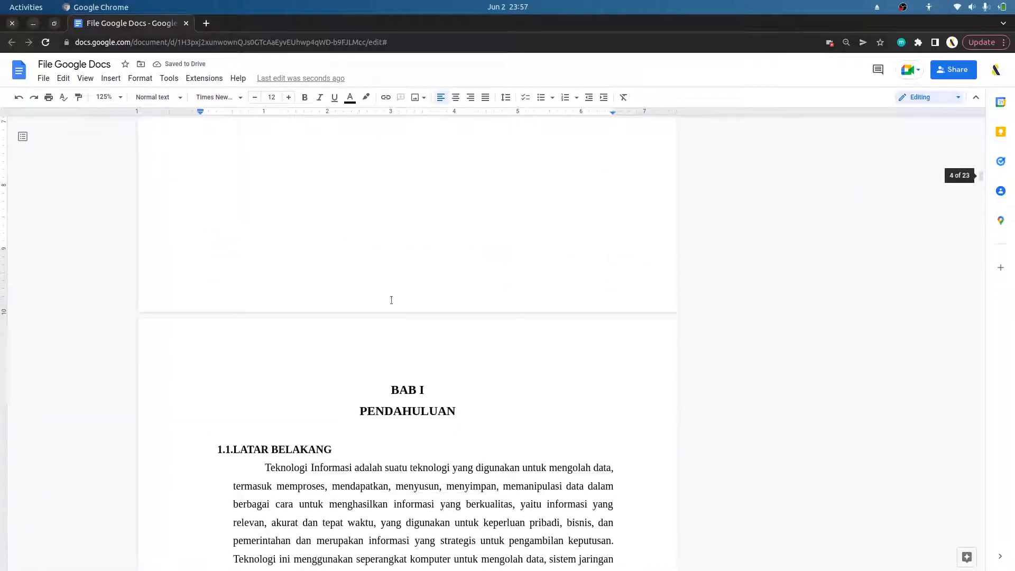
{"action": "left_click", "coordinate": [437, 204], "text": "shift"}
{"action": "key", "text": "BackSpace"}
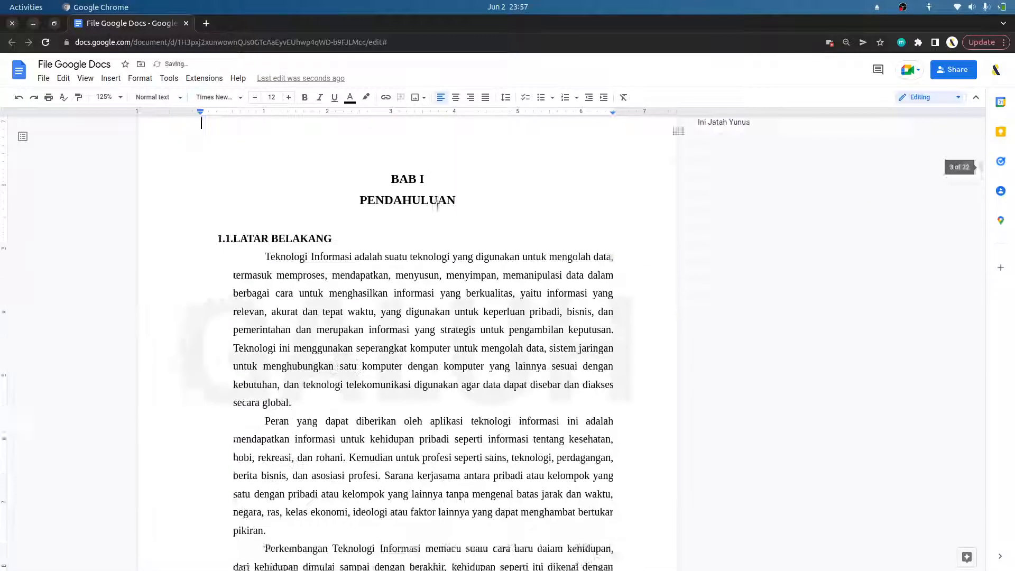
- Insert a page break directly before the BAB I heading so that it starts on its own page
{"action": "key", "text": "Down"}
{"action": "key", "text": "ctrl+Return"}
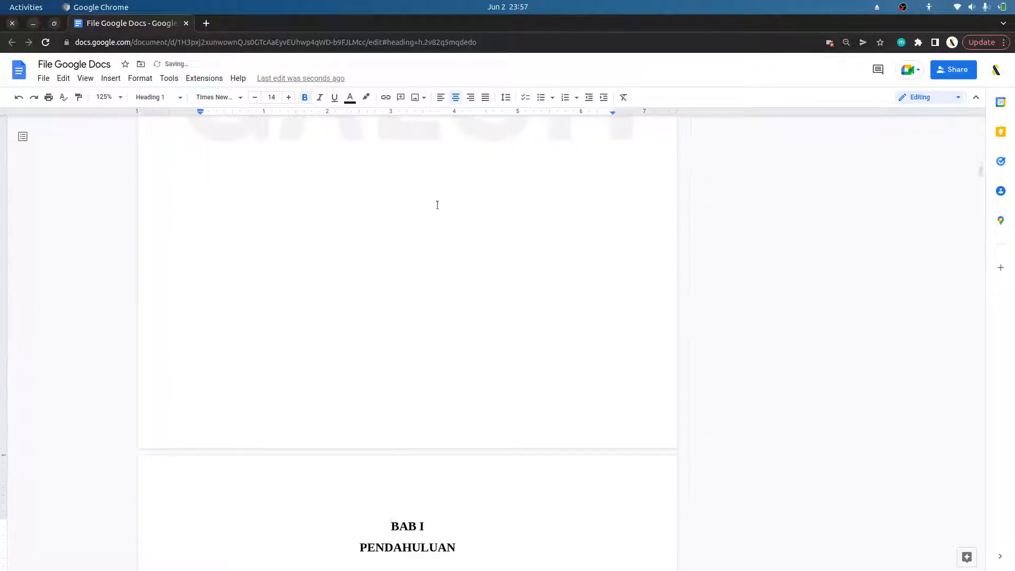
{"action": "scroll", "coordinate": [430, 285], "scroll_direction": "up", "scroll_amount": 5}
{"action": "scroll", "coordinate": [430, 286], "scroll_direction": "down", "scroll_amount": 13}
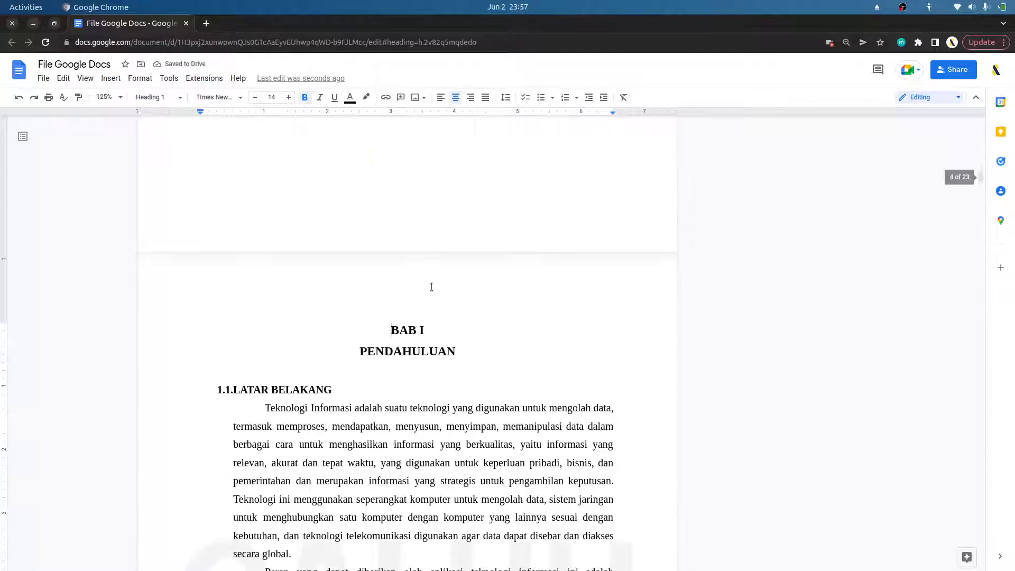
- Replace the empty lines between section 1.3 and the BAB II heading with a page break
{"action": "scroll", "coordinate": [431, 286], "scroll_direction": "down", "scroll_amount": 20}
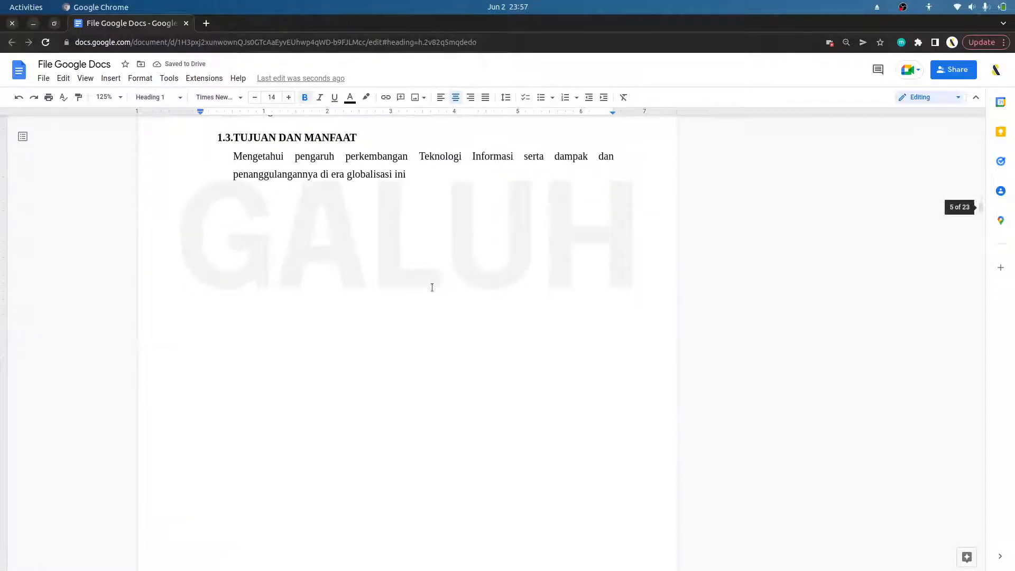
{"action": "scroll", "coordinate": [429, 320], "scroll_direction": "up", "scroll_amount": 3}
{"action": "left_click", "coordinate": [404, 403]}
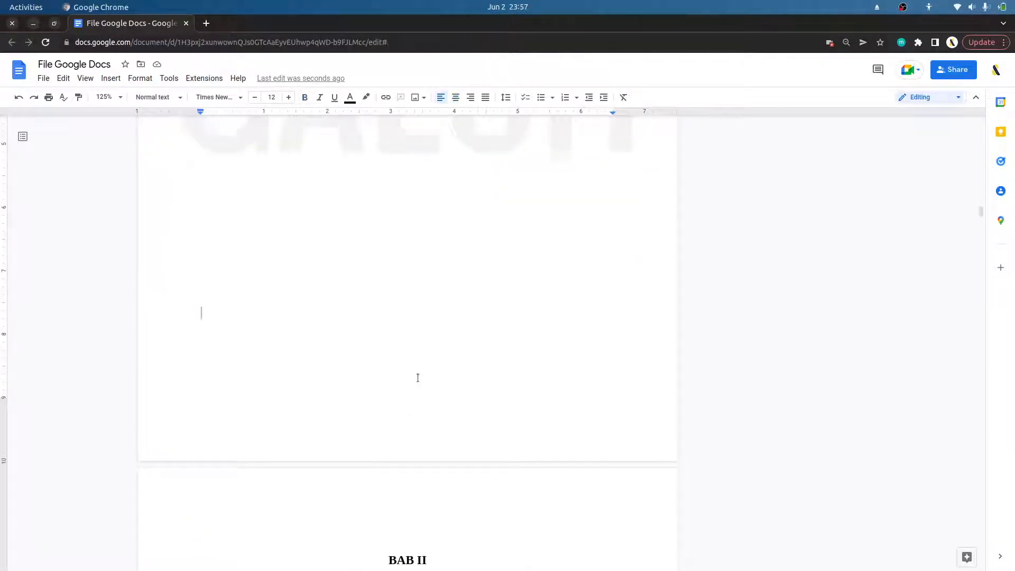
{"action": "scroll", "coordinate": [416, 371], "scroll_direction": "up", "scroll_amount": 4}
{"action": "left_click", "coordinate": [433, 240], "text": "shift"}
{"action": "key", "text": "BackSpace"}
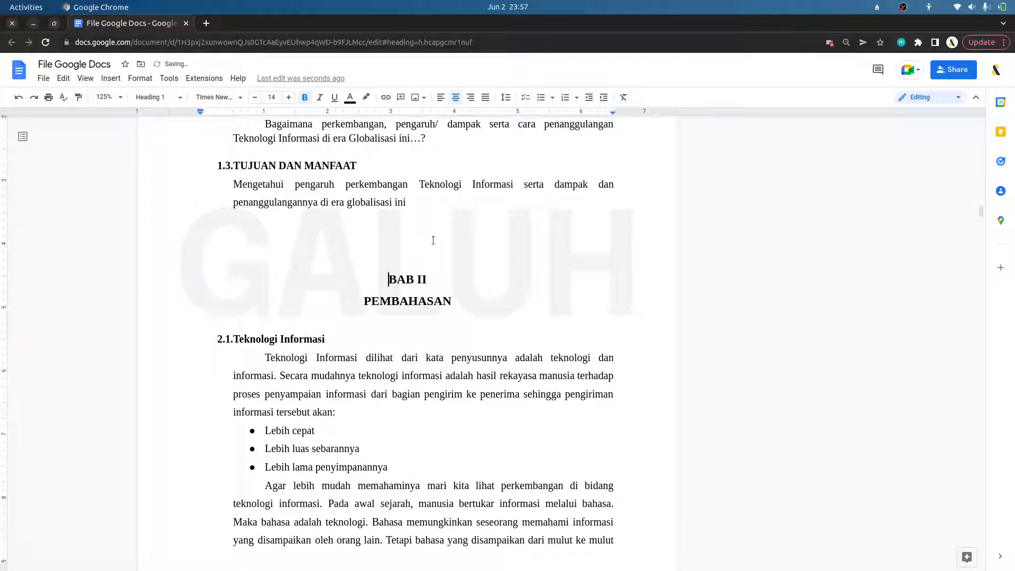
{"action": "key", "text": "ctrl+Return"}
- Delete the empty lines above the BAB III heading and insert a page break before it
{"action": "scroll", "coordinate": [425, 290], "scroll_direction": "down", "scroll_amount": 15}
{"action": "scroll", "coordinate": [424, 291], "scroll_direction": "down", "scroll_amount": 15}
{"action": "scroll", "coordinate": [424, 288], "scroll_direction": "down", "scroll_amount": 15}
{"action": "scroll", "coordinate": [425, 287], "scroll_direction": "down", "scroll_amount": 11}
{"action": "left_click_drag", "start_coordinate": [980, 324], "coordinate": [981, 531]}
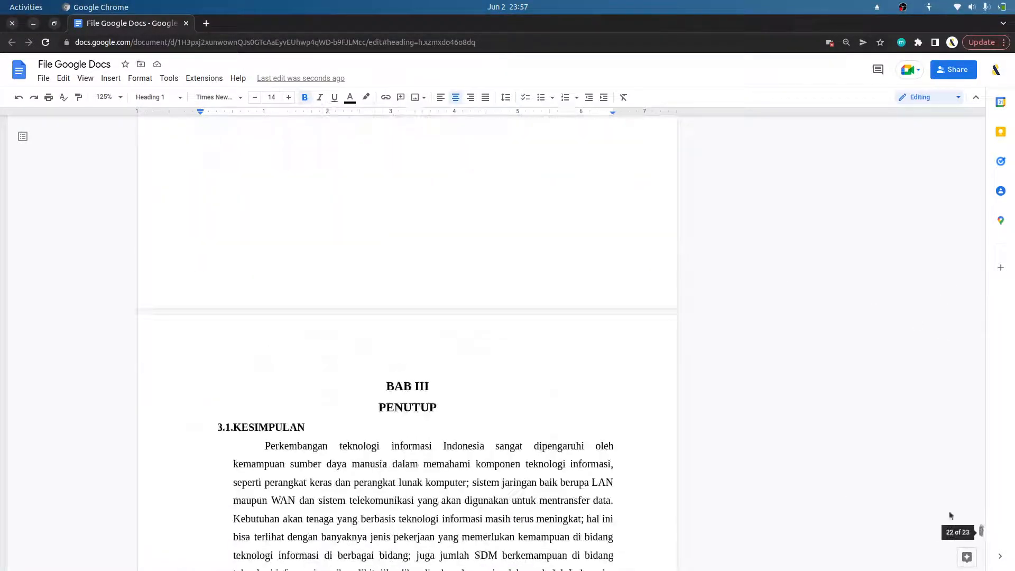
{"action": "scroll", "coordinate": [416, 251], "scroll_direction": "up", "scroll_amount": 3}
{"action": "left_click", "coordinate": [412, 306]}
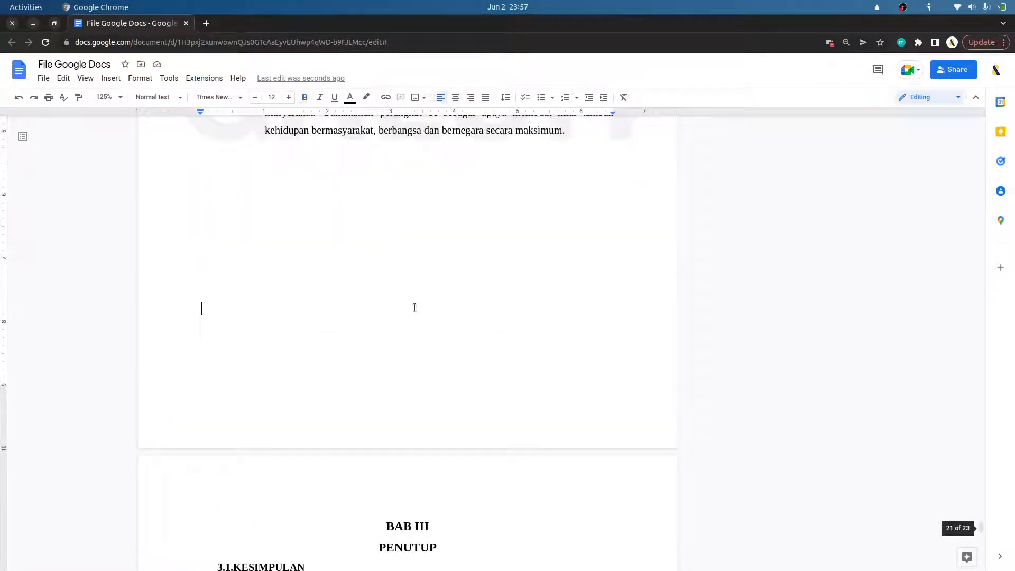
{"action": "left_click", "coordinate": [371, 178], "text": "shift"}
{"action": "key", "text": "BackSpace"}
{"action": "key", "text": "Down"}
{"action": "key", "text": "ctrl+Return"}
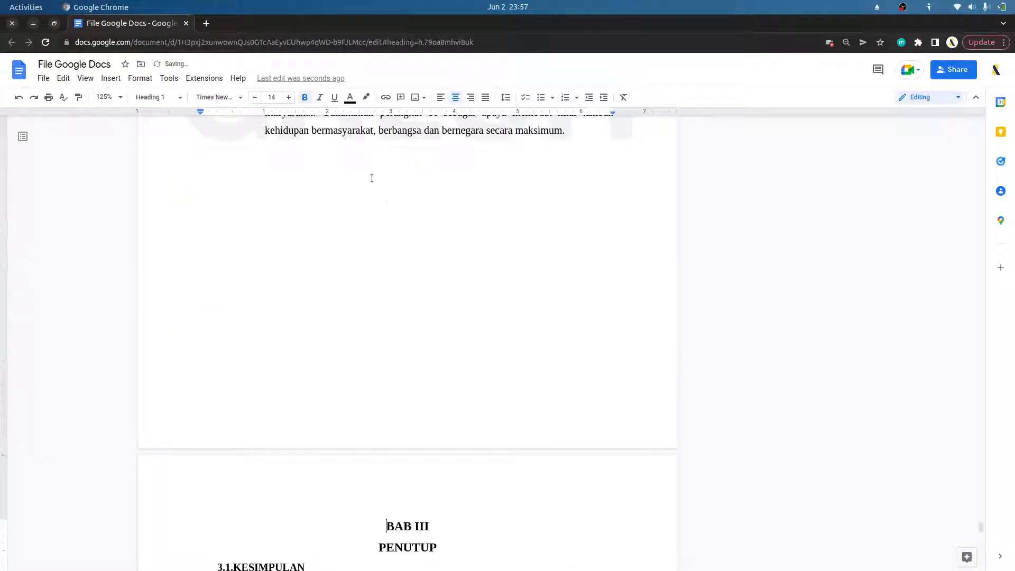
- Swap the blank lines above the DAFTAR PUSTAKA heading for a page break
{"action": "scroll", "coordinate": [398, 261], "scroll_direction": "down", "scroll_amount": 12}
{"action": "left_click", "coordinate": [379, 160]}
{"action": "left_click", "coordinate": [373, 408], "text": "shift"}
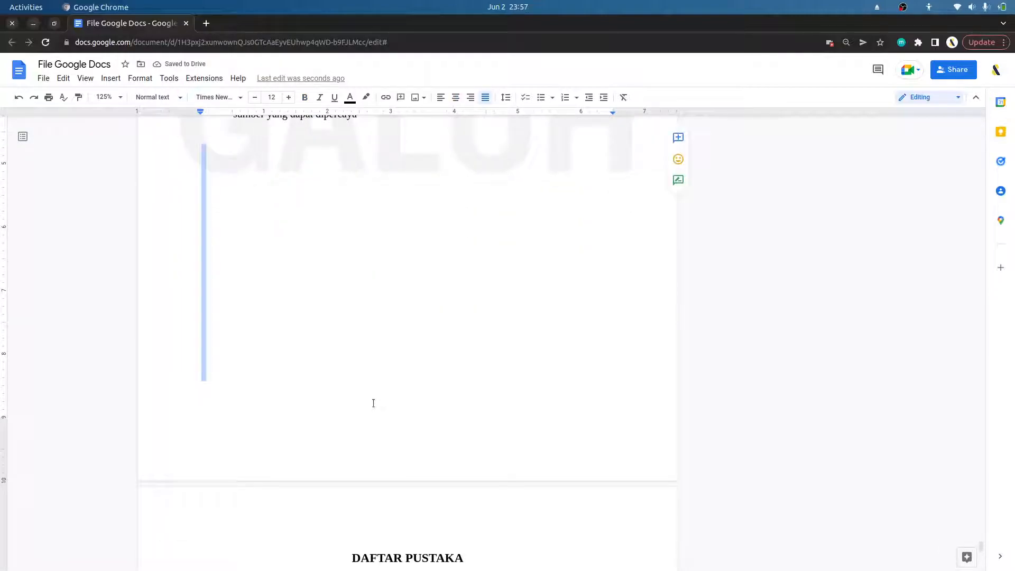
{"action": "key", "text": "BackSpace"}
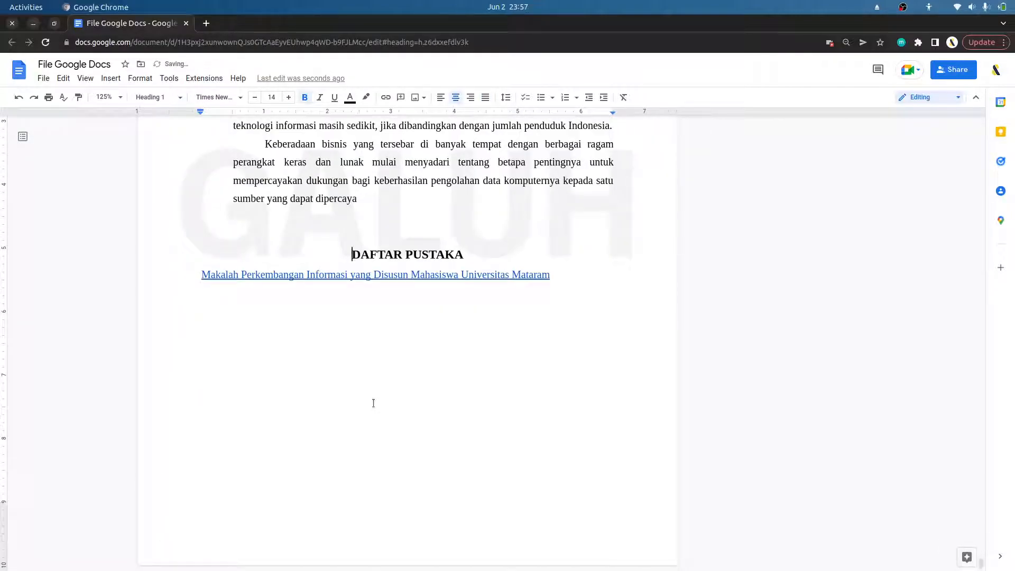
{"action": "key", "text": "ctrl+Return"}
- Add page numbers at the right of the footer, starting from the second page so the cover stays unnumbered
{"action": "scroll", "coordinate": [373, 403], "scroll_direction": "up", "scroll_amount": 6}
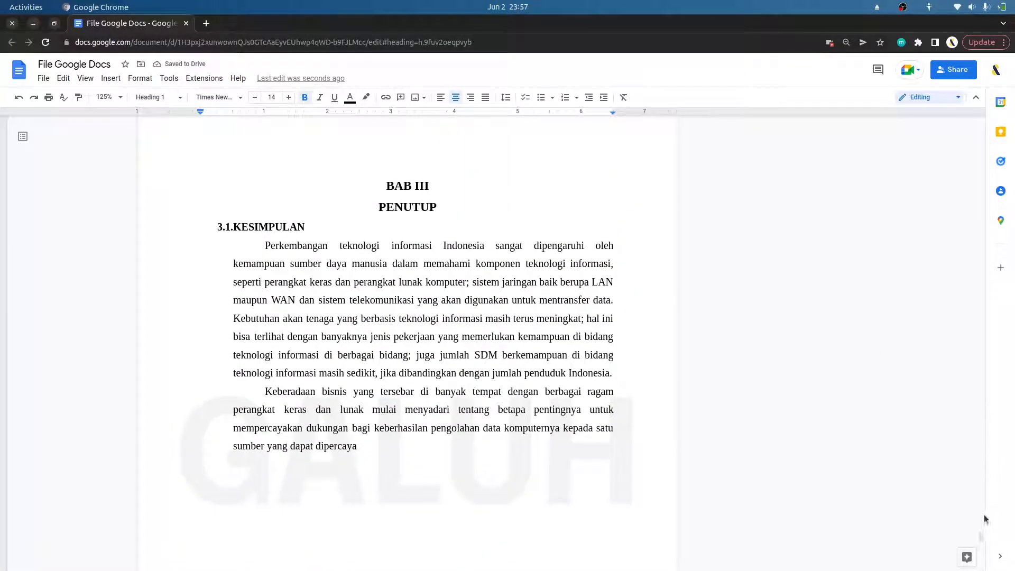
{"action": "left_click_drag", "start_coordinate": [980, 535], "coordinate": [978, 118]}
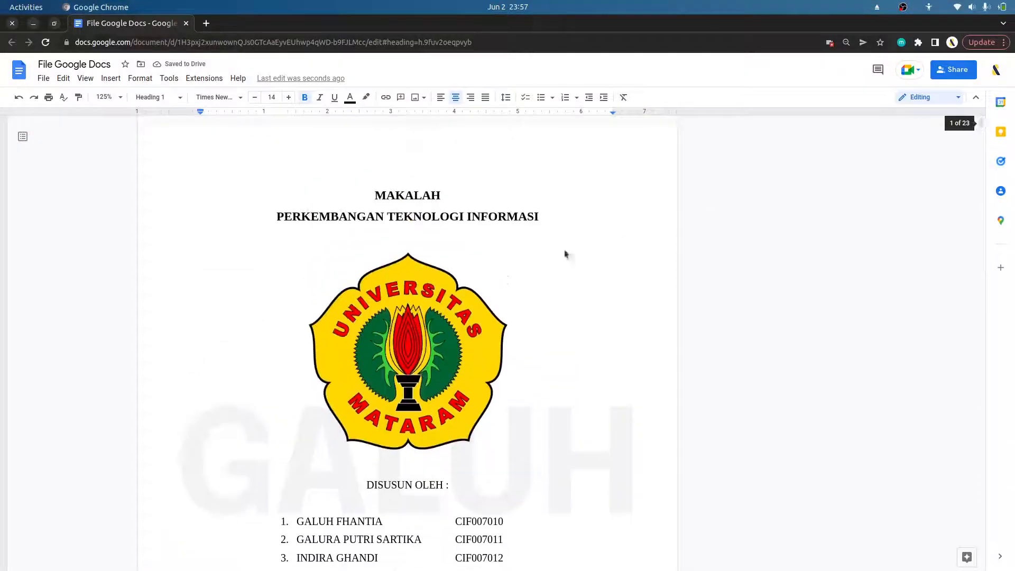
{"action": "left_click", "coordinate": [109, 81]}
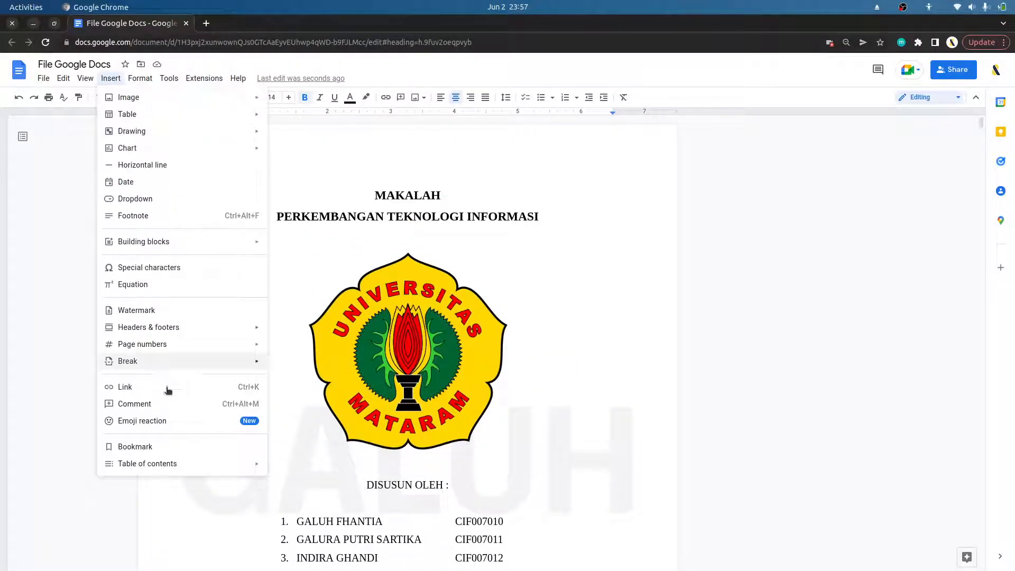
{"action": "mouse_move", "coordinate": [211, 352]}
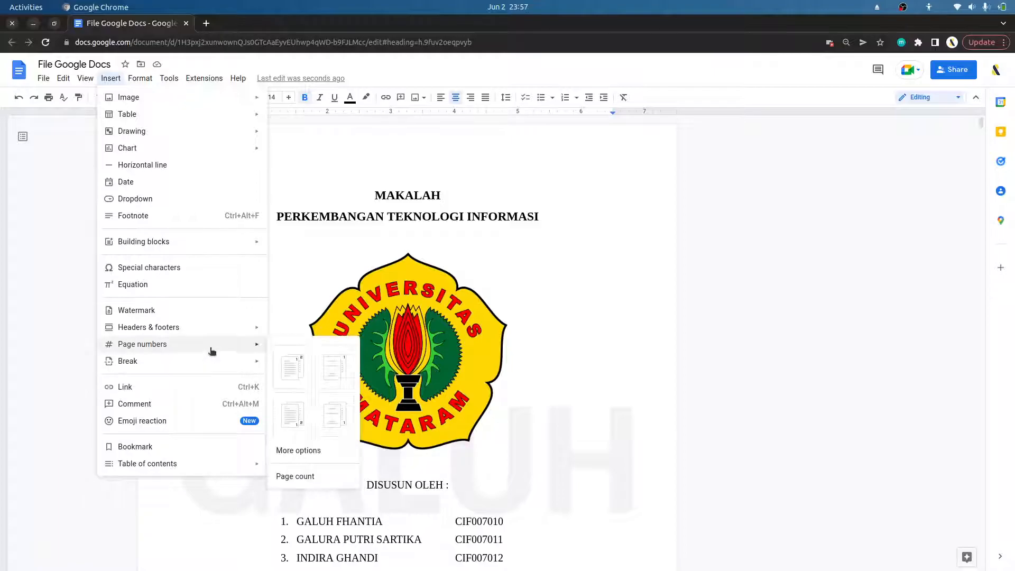
{"action": "left_click", "coordinate": [336, 404]}
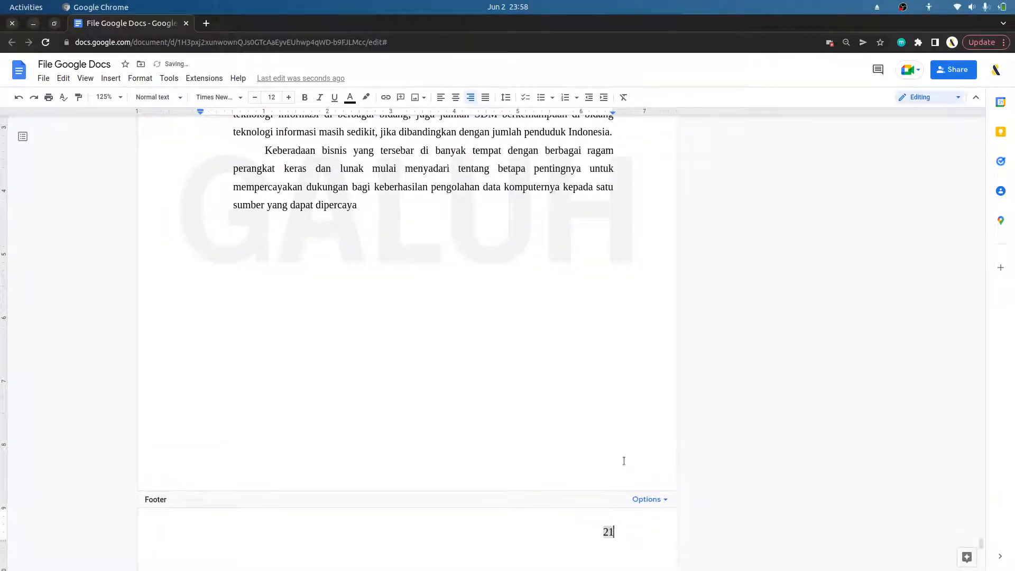
{"action": "double_click", "coordinate": [606, 530]}
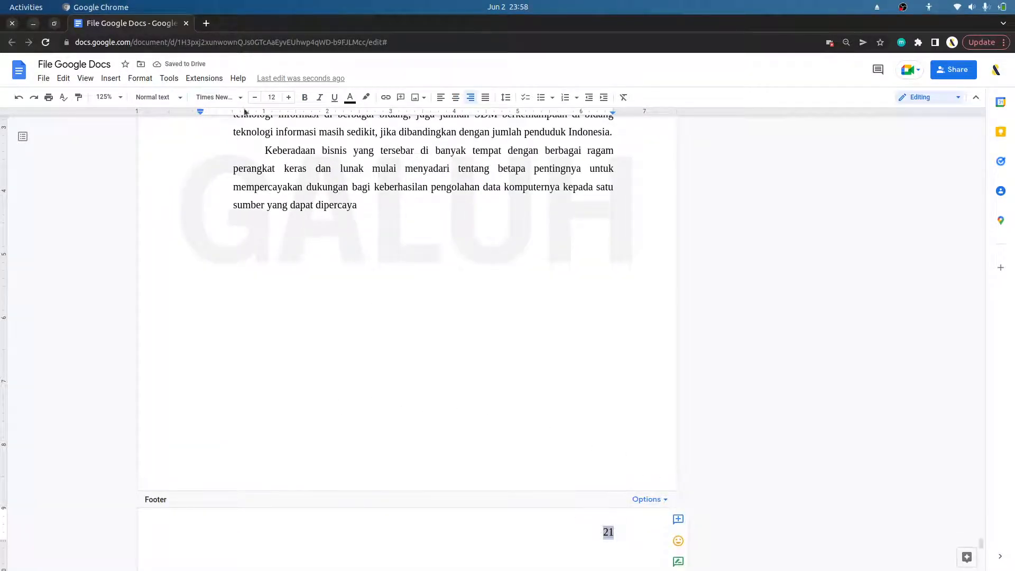
{"action": "left_click", "coordinate": [548, 355]}
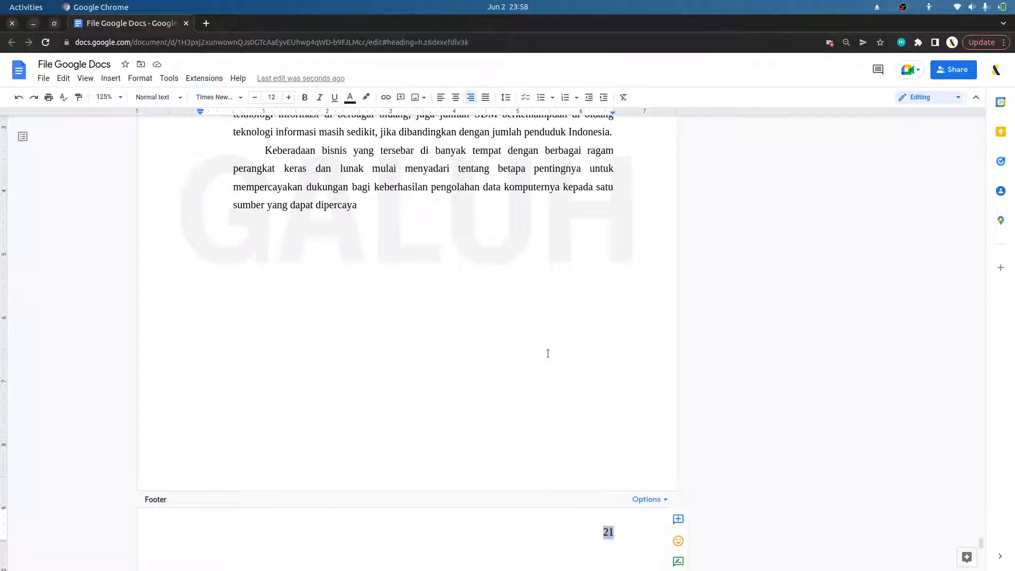
- Examine the footers of the cover page and the KATA PENGANTAR page to check where the numbering starts
{"action": "scroll", "coordinate": [608, 342], "scroll_direction": "up", "scroll_amount": 5}
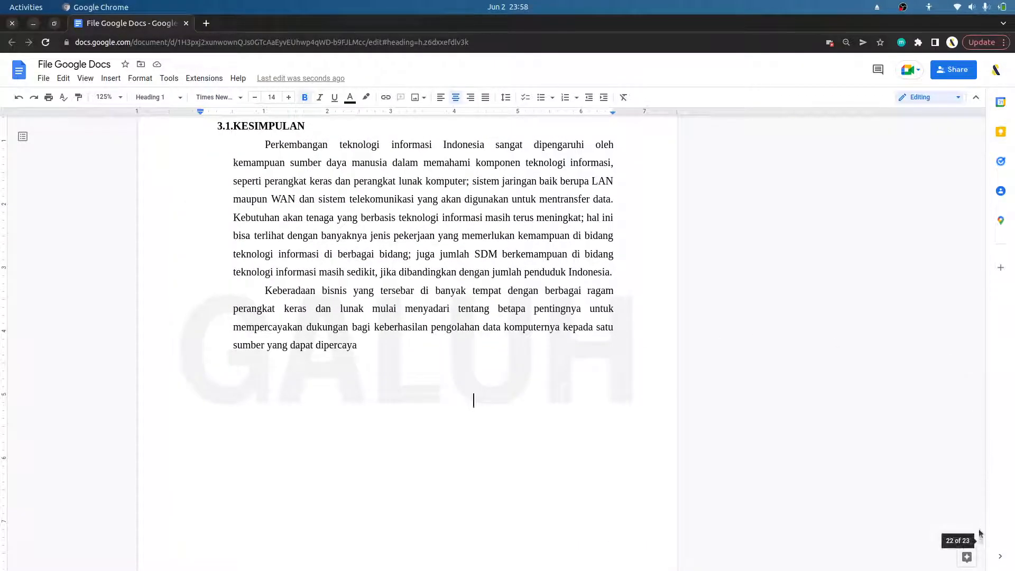
{"action": "left_click_drag", "start_coordinate": [980, 528], "coordinate": [980, 115]}
{"action": "scroll", "coordinate": [667, 355], "scroll_direction": "up", "scroll_amount": 3}
{"action": "scroll", "coordinate": [666, 355], "scroll_direction": "down", "scroll_amount": 9}
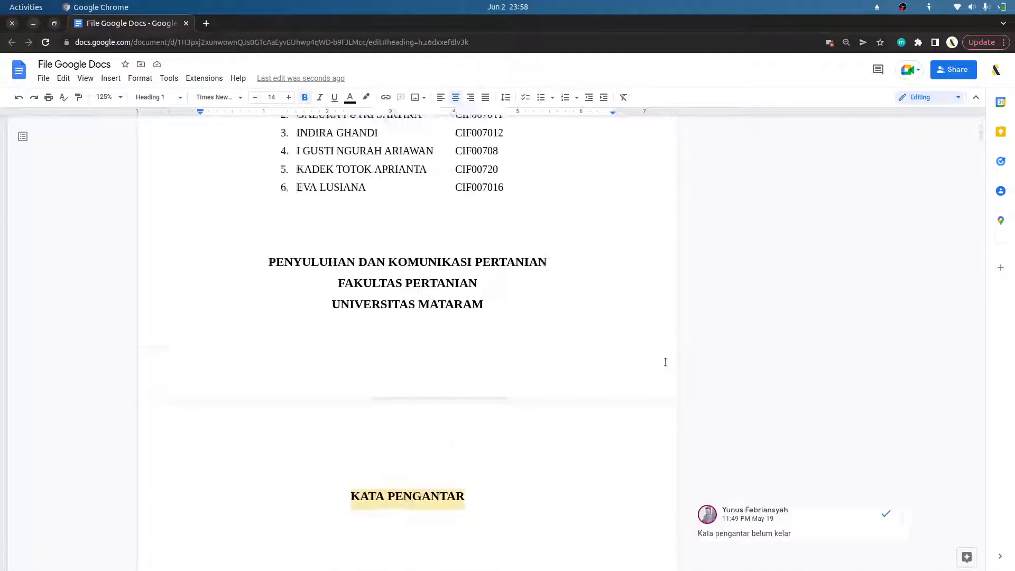
{"action": "left_click", "coordinate": [614, 292]}
{"action": "scroll", "coordinate": [603, 327], "scroll_direction": "down", "scroll_amount": 10}
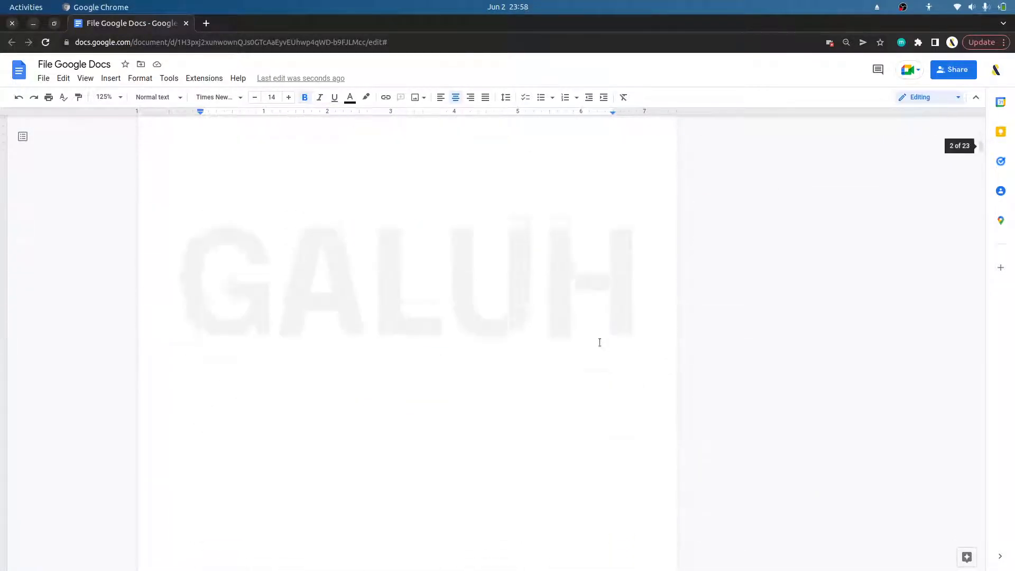
{"action": "scroll", "coordinate": [614, 418], "scroll_direction": "up", "scroll_amount": 8}
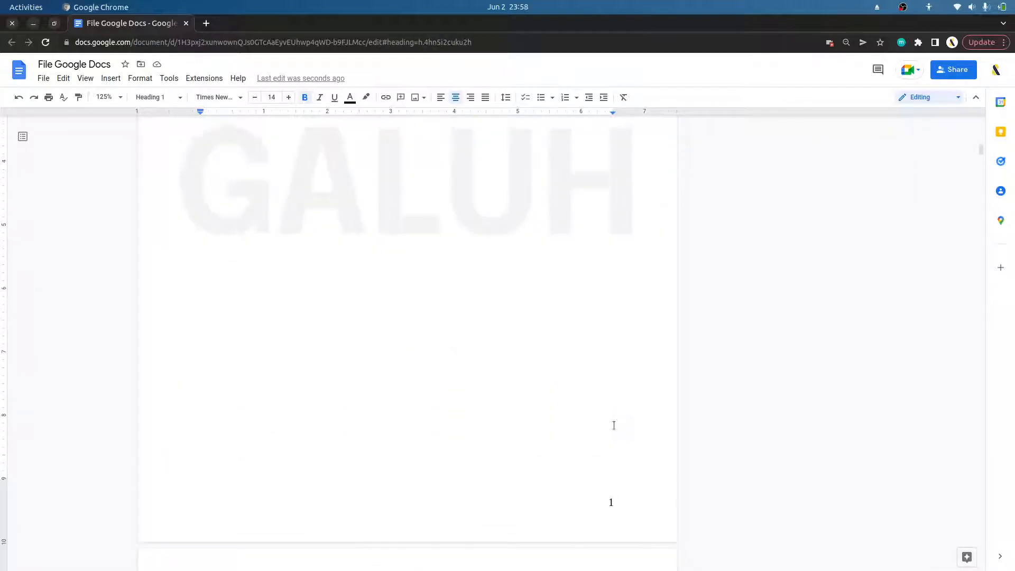
{"action": "scroll", "coordinate": [614, 420], "scroll_direction": "up", "scroll_amount": 6}
{"action": "left_click", "coordinate": [519, 240]}
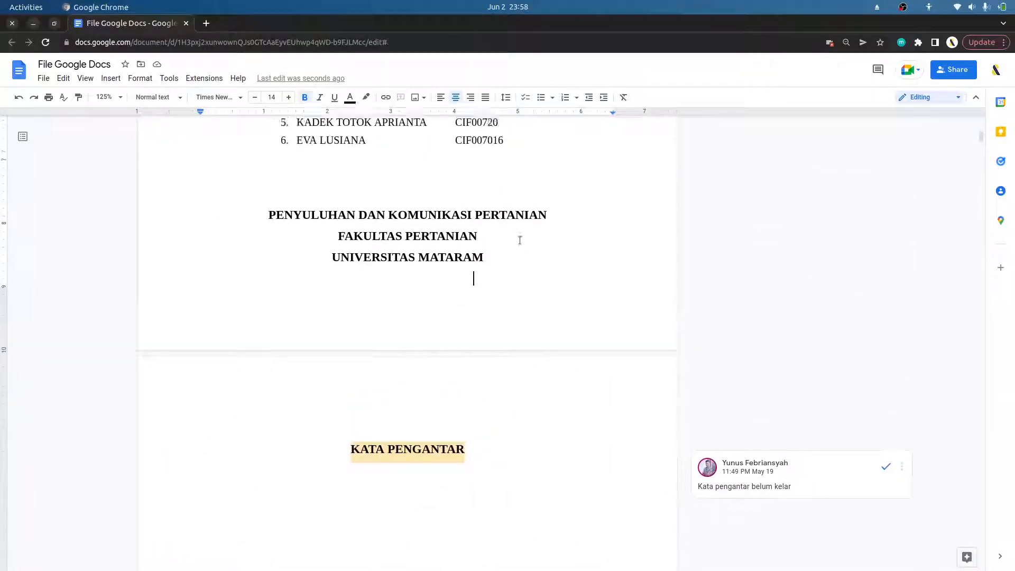
{"action": "scroll", "coordinate": [505, 316], "scroll_direction": "up", "scroll_amount": 3}
{"action": "scroll", "coordinate": [505, 316], "scroll_direction": "down", "scroll_amount": 6}
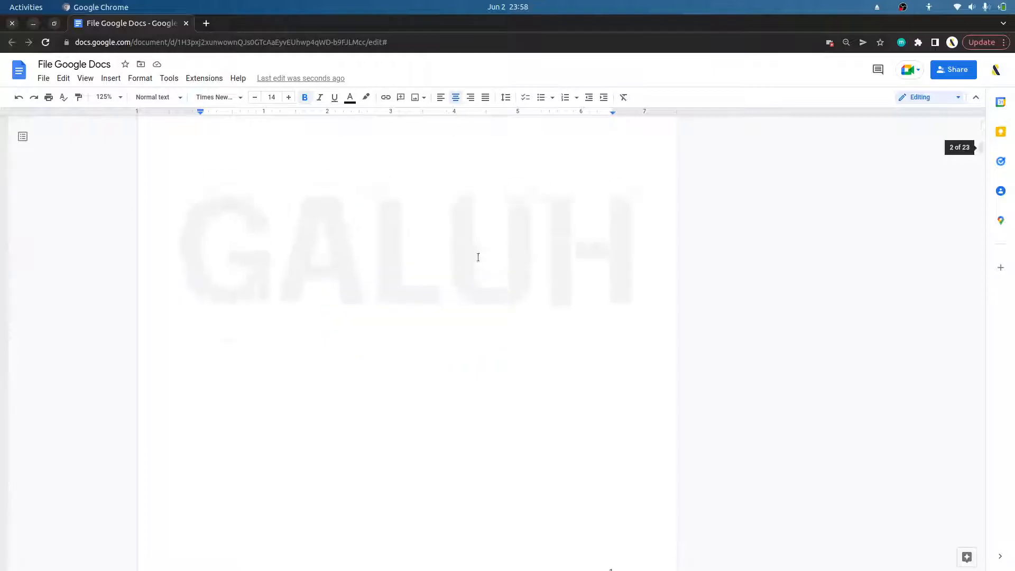
{"action": "left_click", "coordinate": [385, 267]}
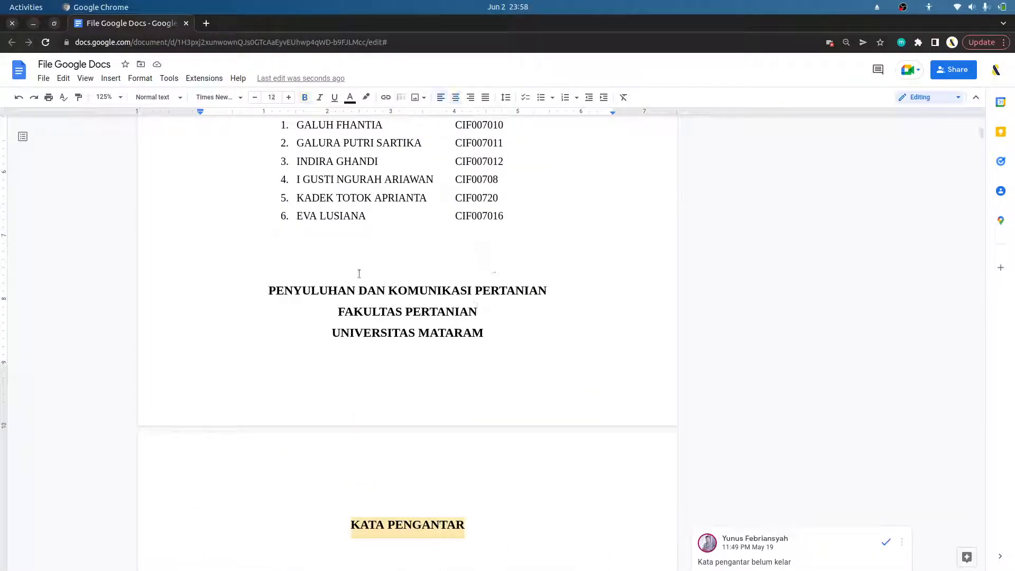
{"action": "scroll", "coordinate": [185, 134], "scroll_direction": "up", "scroll_amount": 3}
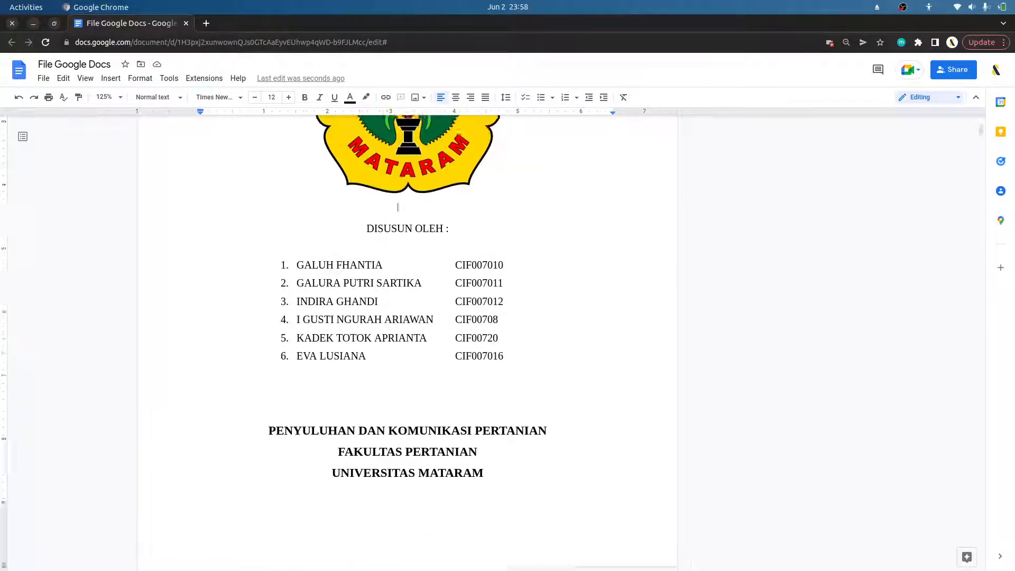
- Compare the footer numbering option that skips the first page with the numbers on the KATA PENGANTAR, DAFTAR ISI and BAB I pages
{"action": "left_click", "coordinate": [103, 79]}
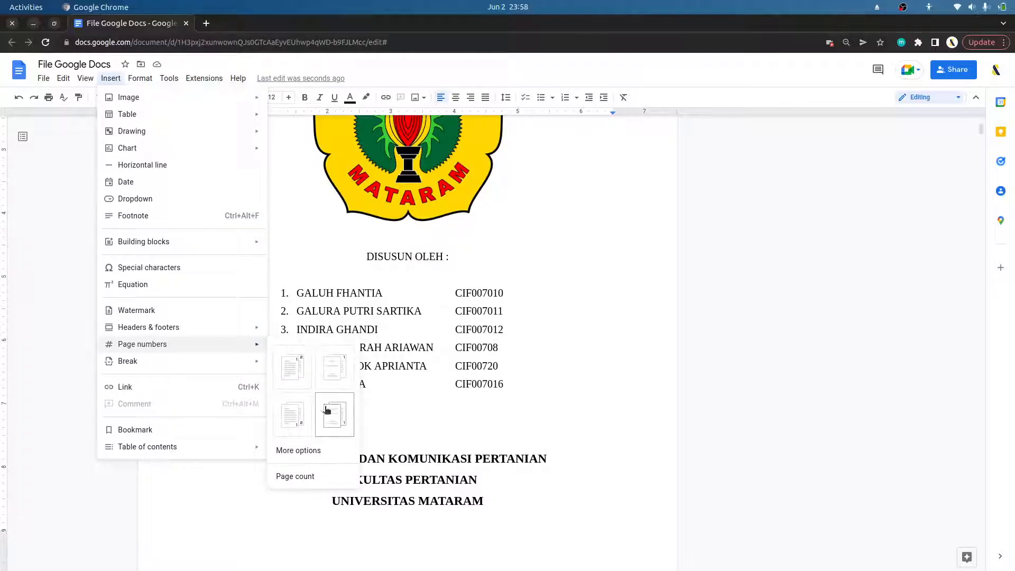
{"action": "left_click", "coordinate": [325, 409]}
{"action": "scroll", "coordinate": [541, 367], "scroll_direction": "down", "scroll_amount": 4}
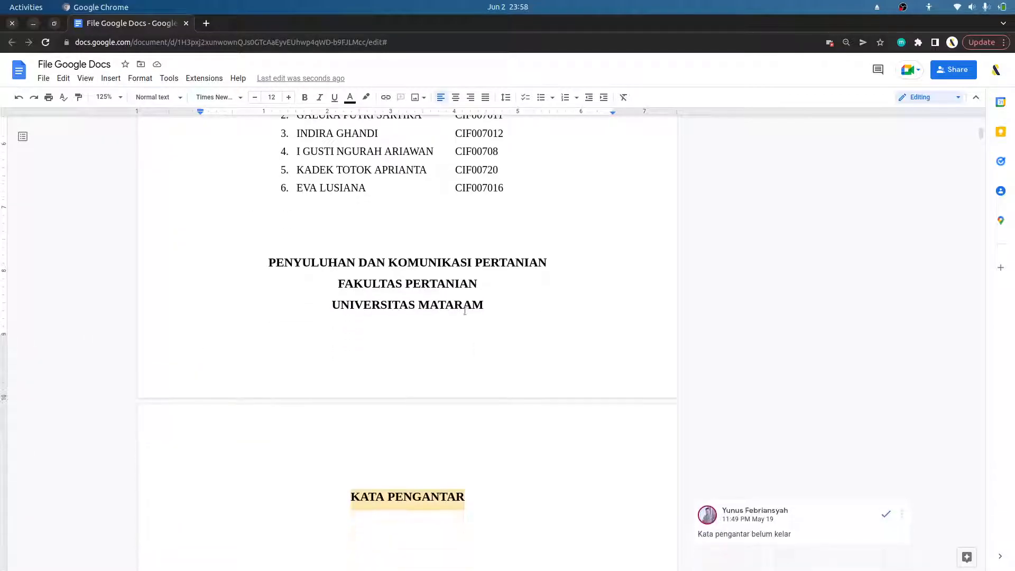
{"action": "scroll", "coordinate": [500, 307], "scroll_direction": "down", "scroll_amount": 12}
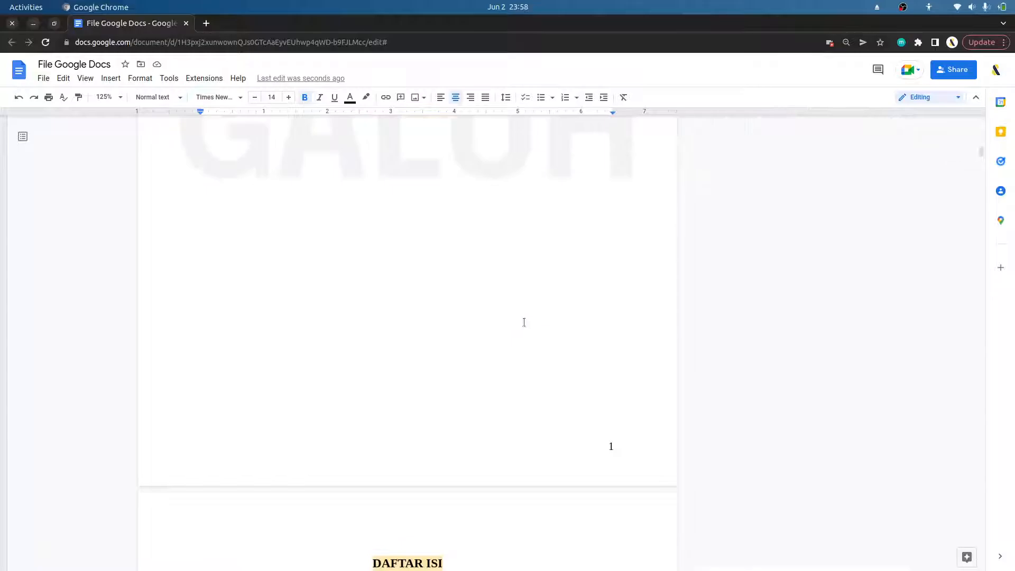
{"action": "scroll", "coordinate": [531, 338], "scroll_direction": "down", "scroll_amount": 5}
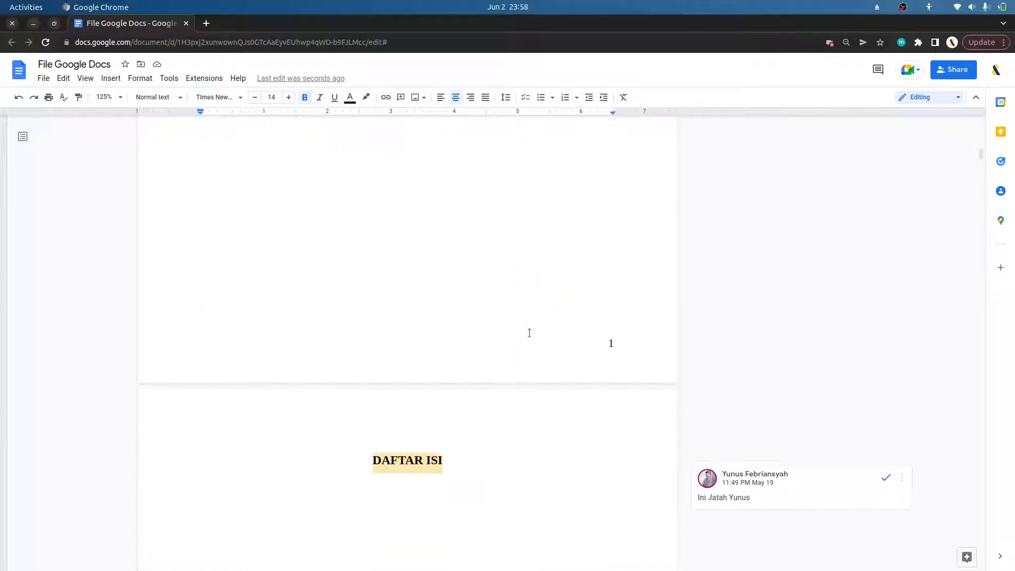
{"action": "scroll", "coordinate": [529, 333], "scroll_direction": "up", "scroll_amount": 12}
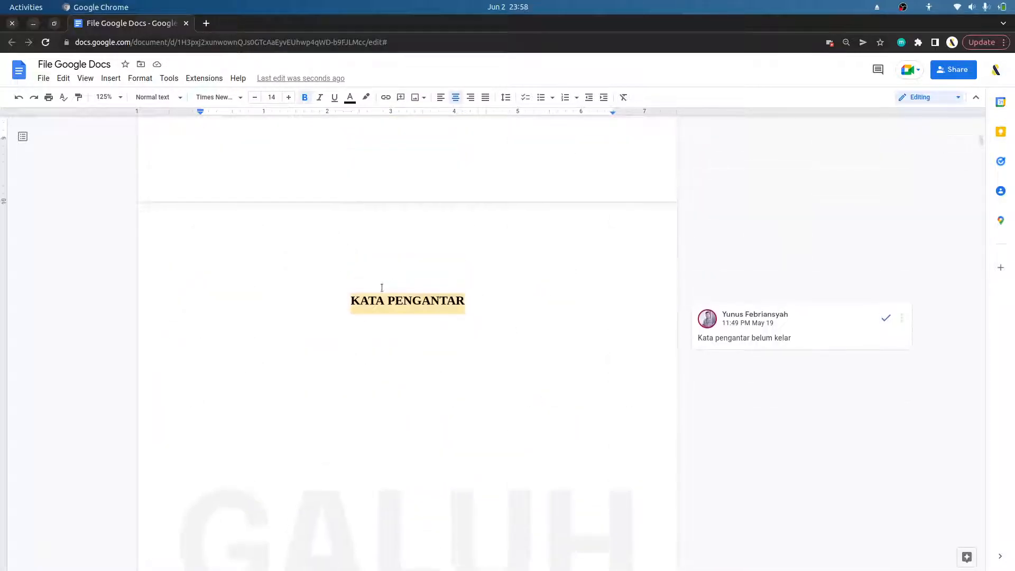
{"action": "left_click_drag", "start_coordinate": [364, 301], "coordinate": [491, 307]}
{"action": "left_click", "coordinate": [460, 344]}
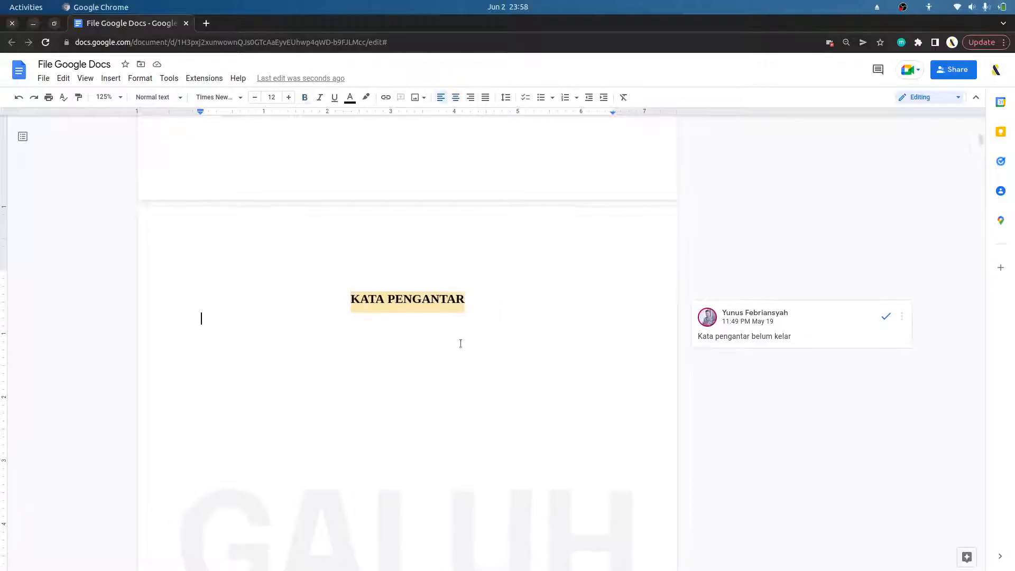
{"action": "scroll", "coordinate": [549, 324], "scroll_direction": "down", "scroll_amount": 10}
{"action": "scroll", "coordinate": [505, 324], "scroll_direction": "down", "scroll_amount": 15}
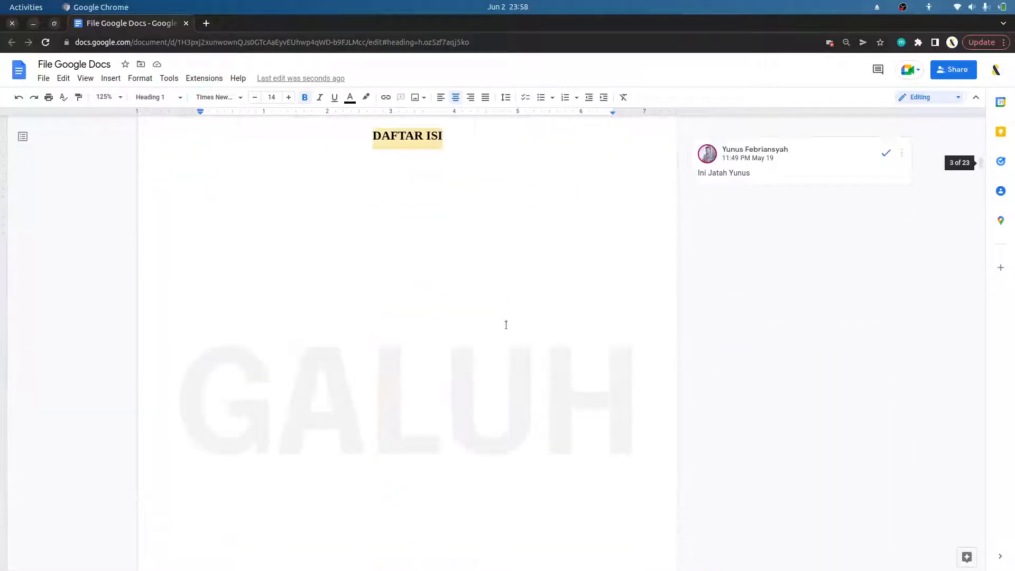
{"action": "left_click_drag", "start_coordinate": [382, 363], "coordinate": [431, 381]}
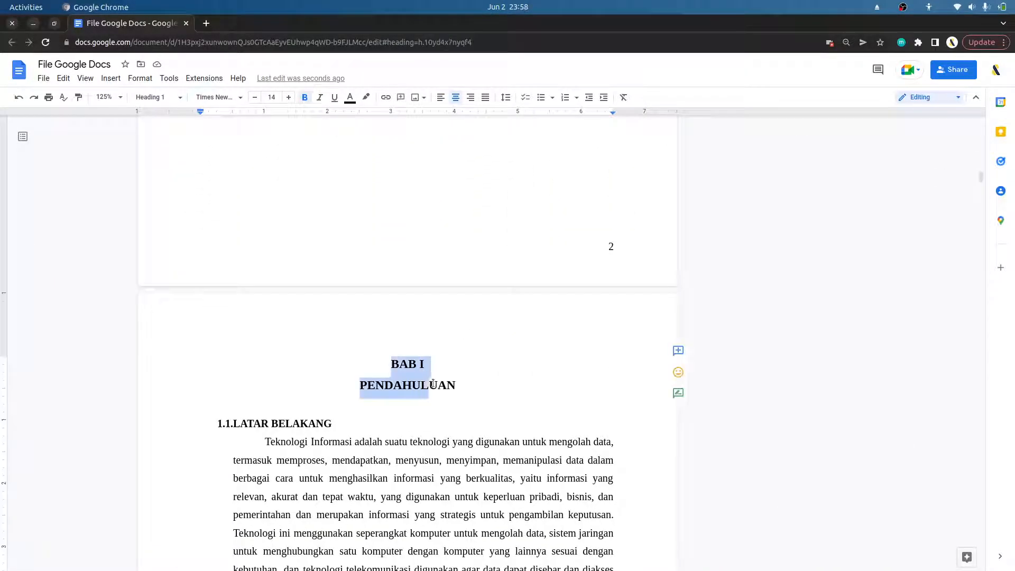
- Undo the insertion of the footer page numbers
{"action": "left_click", "coordinate": [610, 246]}
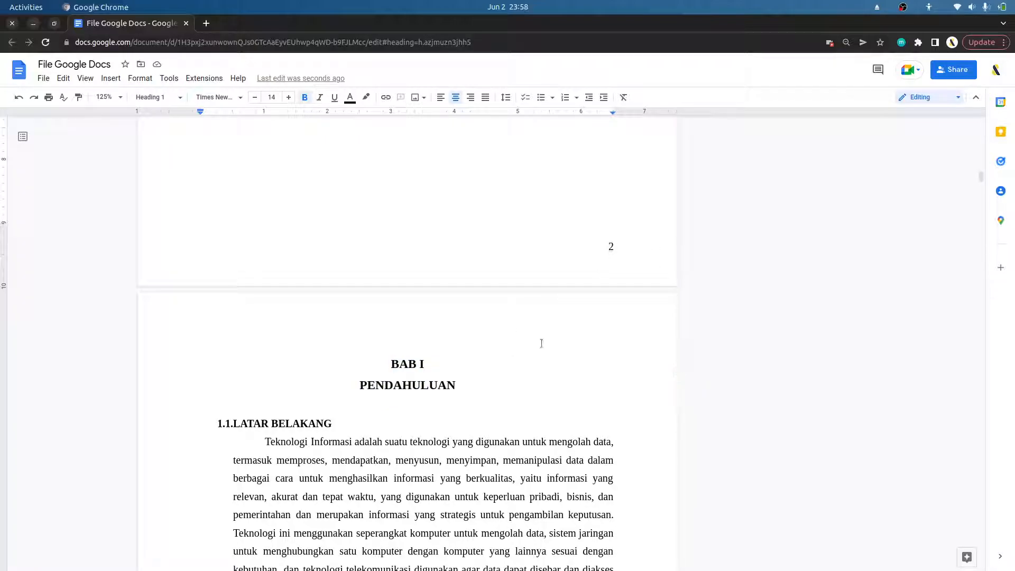
{"action": "left_click", "coordinate": [539, 361]}
{"action": "key", "text": "ctrl+z"}
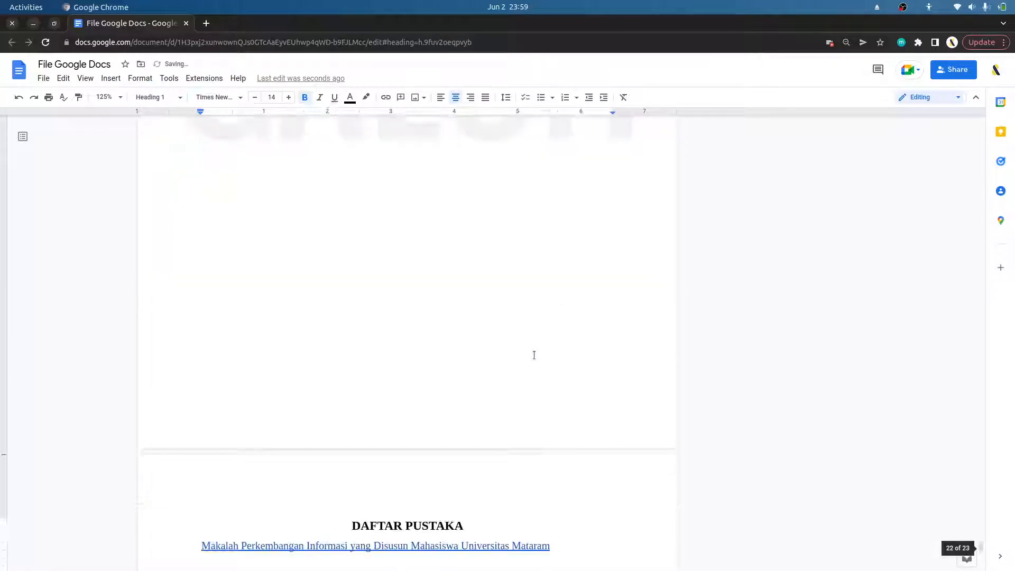
- Undo the remaining footer page number changes and return to the front pages of the document
{"action": "key", "text": "ctrl+z"}
{"action": "key", "text": "ctrl+z"}
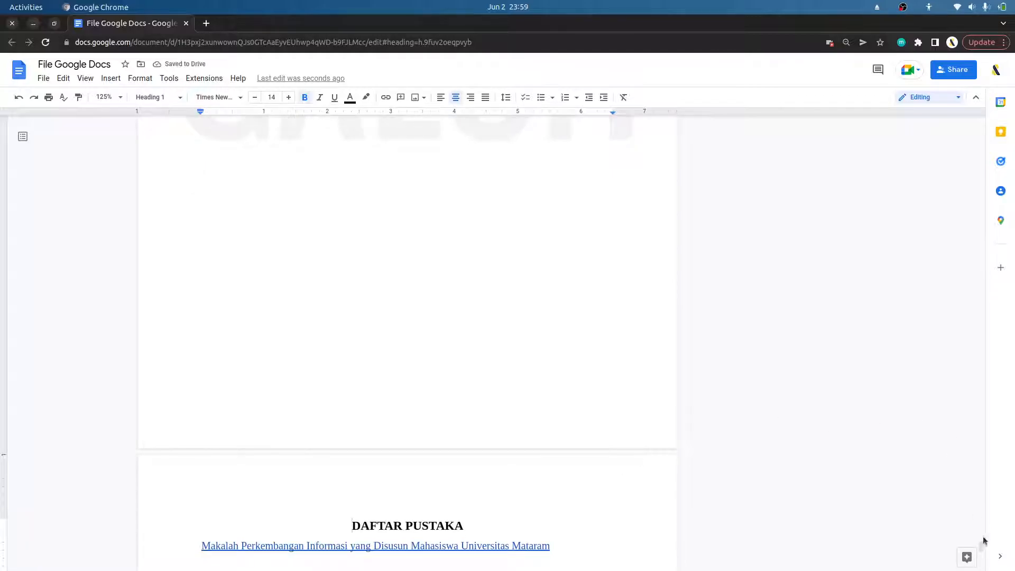
{"action": "left_click_drag", "start_coordinate": [986, 551], "coordinate": [982, 160]}
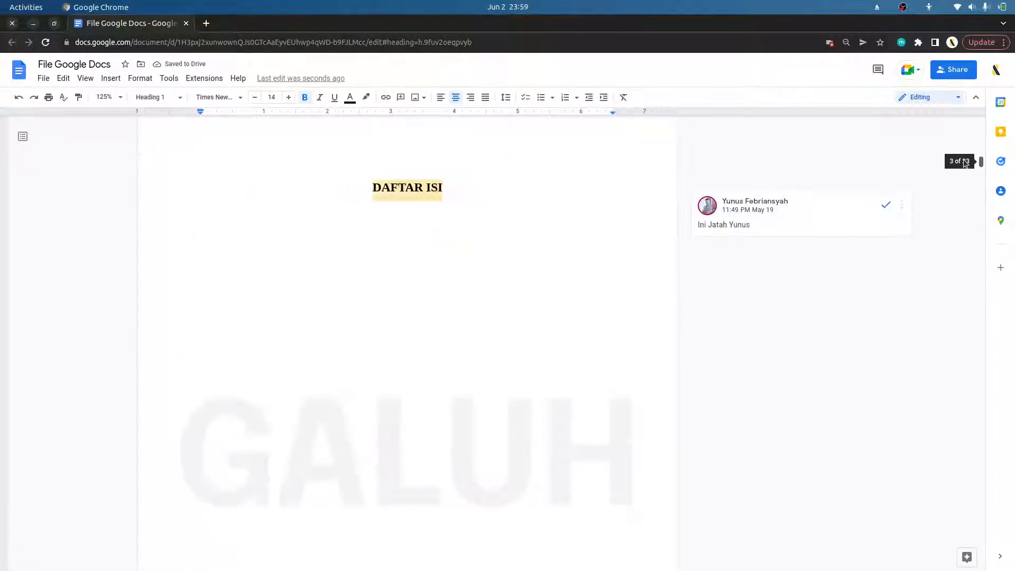
{"action": "scroll", "coordinate": [649, 301], "scroll_direction": "up", "scroll_amount": 16}
{"action": "scroll", "coordinate": [539, 326], "scroll_direction": "down", "scroll_amount": 6}
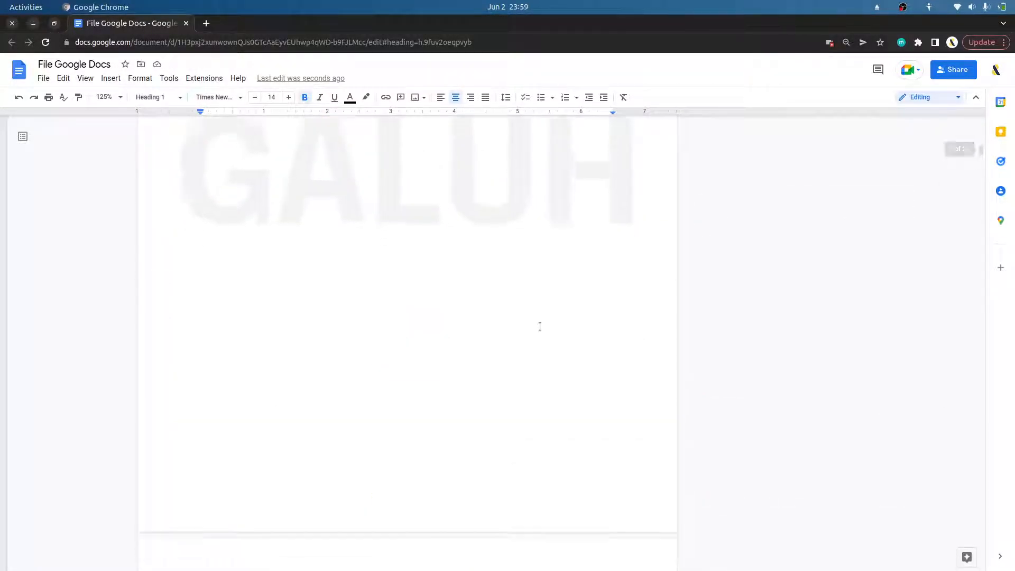
- Examine the DAFTAR ISI, KATA PENGANTAR and BAB I headings to distinguish the front pages from the first chapter
{"action": "left_click_drag", "start_coordinate": [372, 467], "coordinate": [444, 467]}
{"action": "scroll", "coordinate": [437, 446], "scroll_direction": "up", "scroll_amount": 5}
{"action": "scroll", "coordinate": [437, 446], "scroll_direction": "up", "scroll_amount": 3}
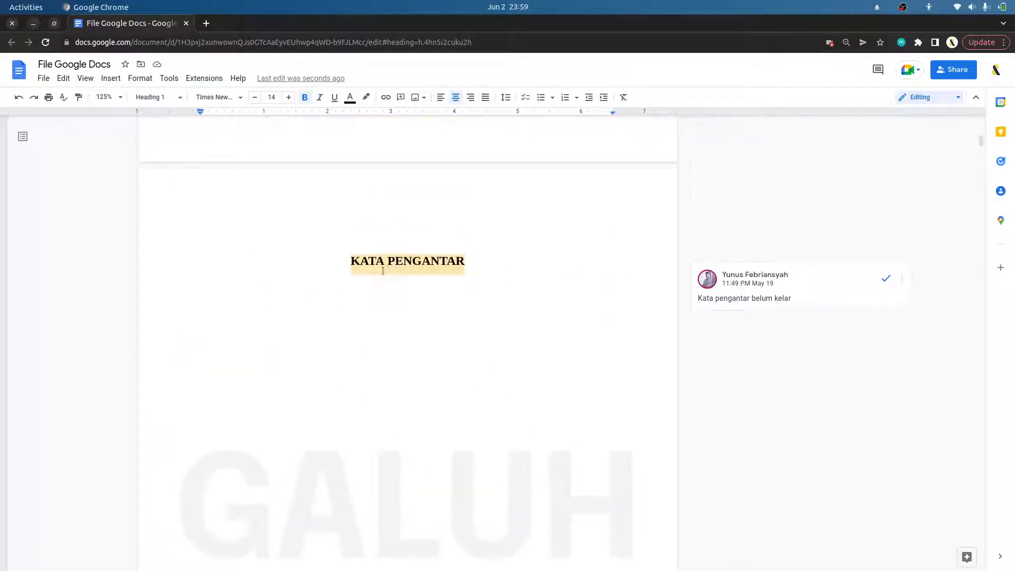
{"action": "left_click_drag", "start_coordinate": [351, 259], "coordinate": [477, 263]}
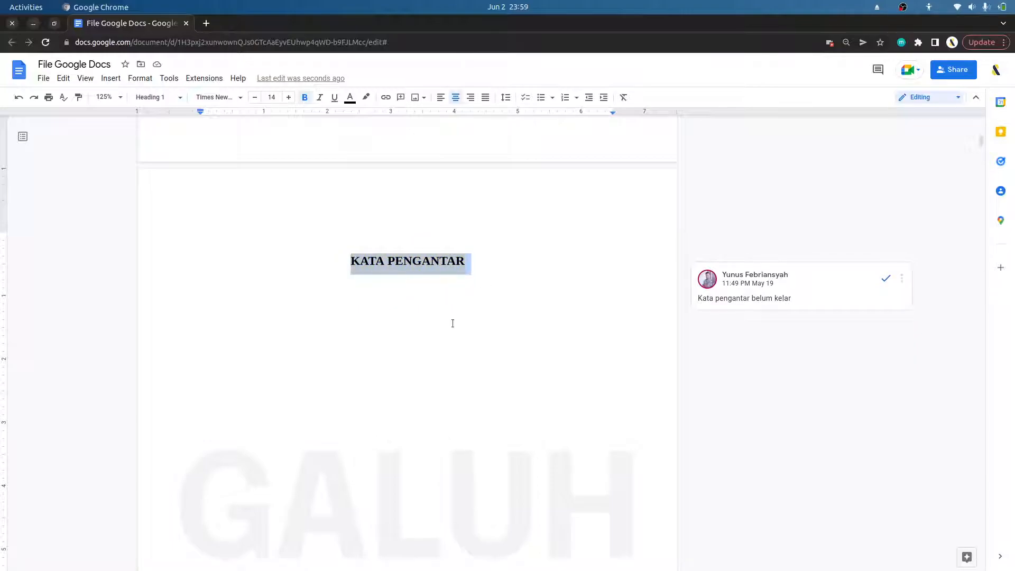
{"action": "scroll", "coordinate": [453, 323], "scroll_direction": "down", "scroll_amount": 20}
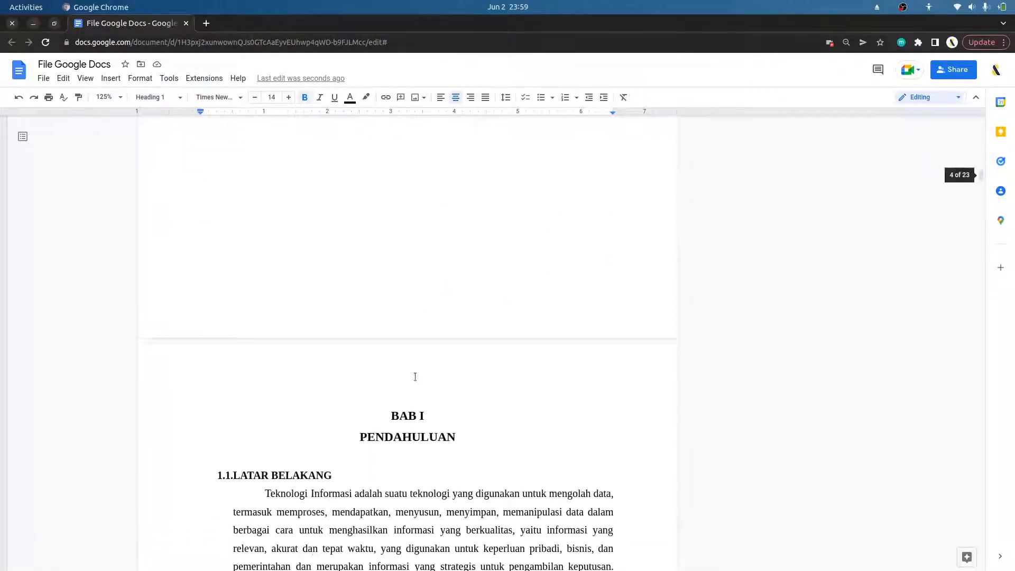
{"action": "left_click_drag", "start_coordinate": [381, 410], "coordinate": [441, 432]}
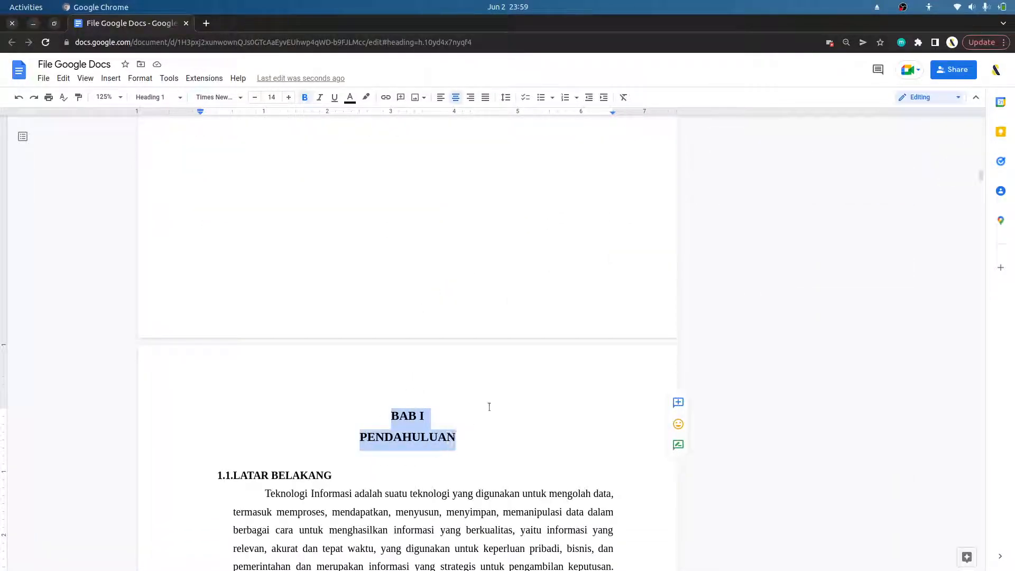
{"action": "scroll", "coordinate": [594, 370], "scroll_direction": "up", "scroll_amount": 6}
{"action": "scroll", "coordinate": [597, 401], "scroll_direction": "down", "scroll_amount": 7}
{"action": "left_click", "coordinate": [584, 452]}
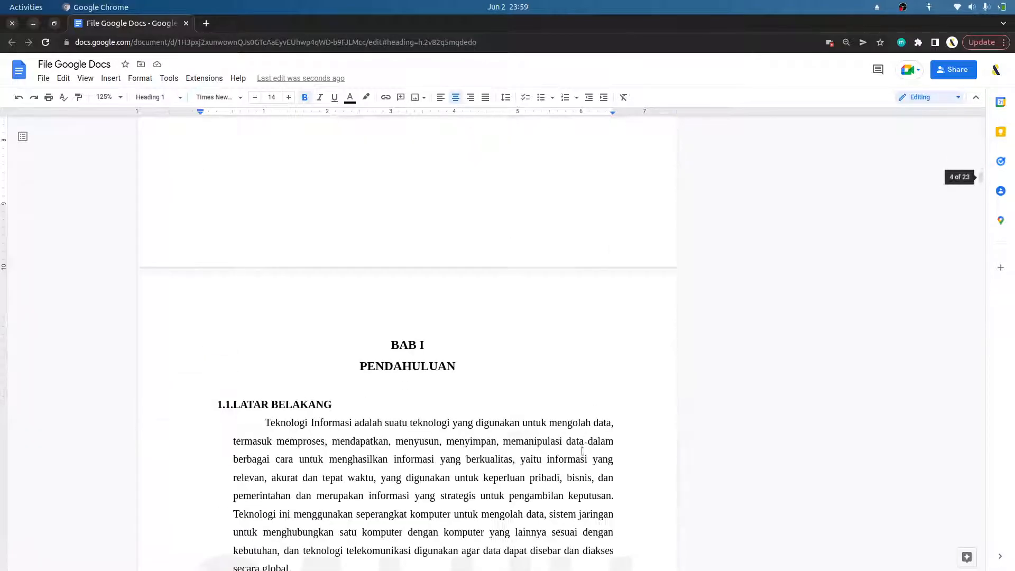
- Remove the break between the DAFTAR ISI page and BAB I, and place the cursor just before the BAB I heading
{"action": "scroll", "coordinate": [583, 450], "scroll_direction": "up", "scroll_amount": 10}
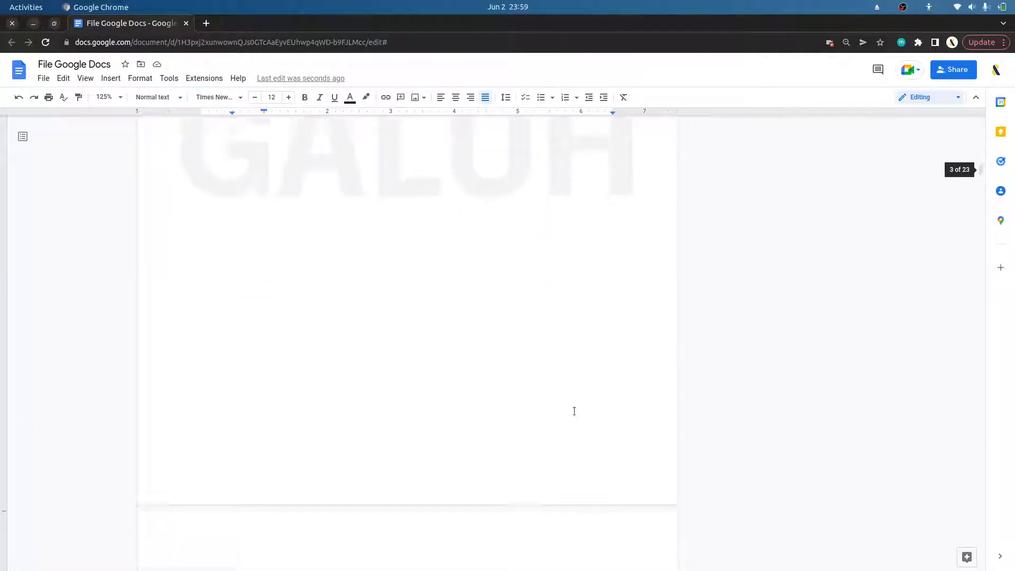
{"action": "scroll", "coordinate": [574, 410], "scroll_direction": "up", "scroll_amount": 6}
{"action": "left_click", "coordinate": [468, 326]}
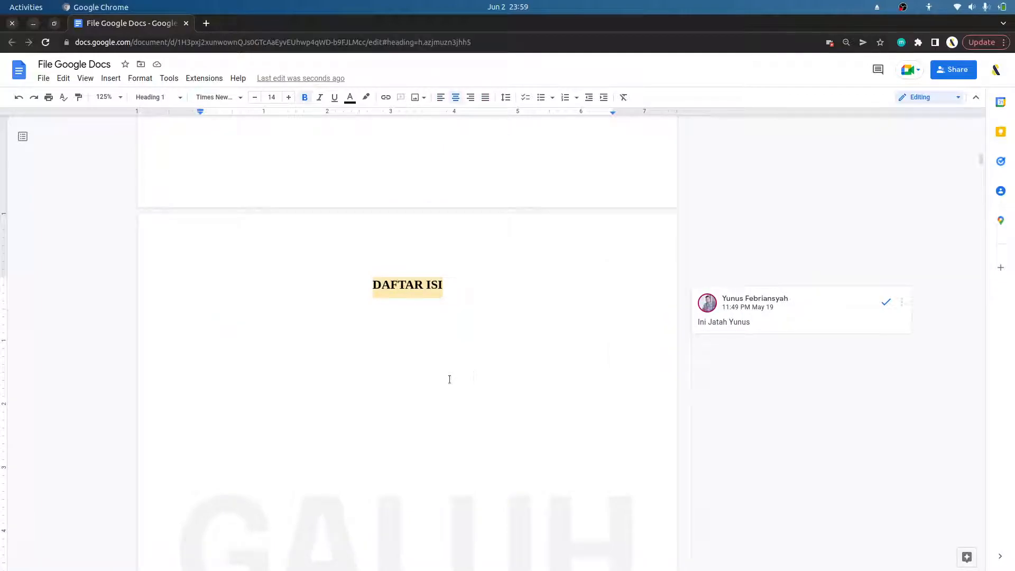
{"action": "scroll", "coordinate": [449, 379], "scroll_direction": "down", "scroll_amount": 15}
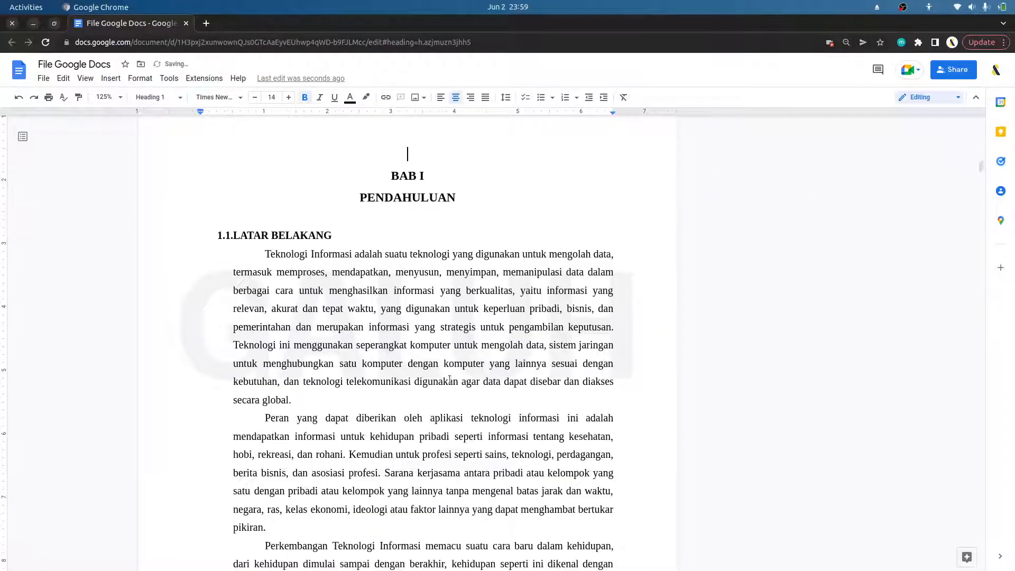
{"action": "scroll", "coordinate": [450, 379], "scroll_direction": "up", "scroll_amount": 3}
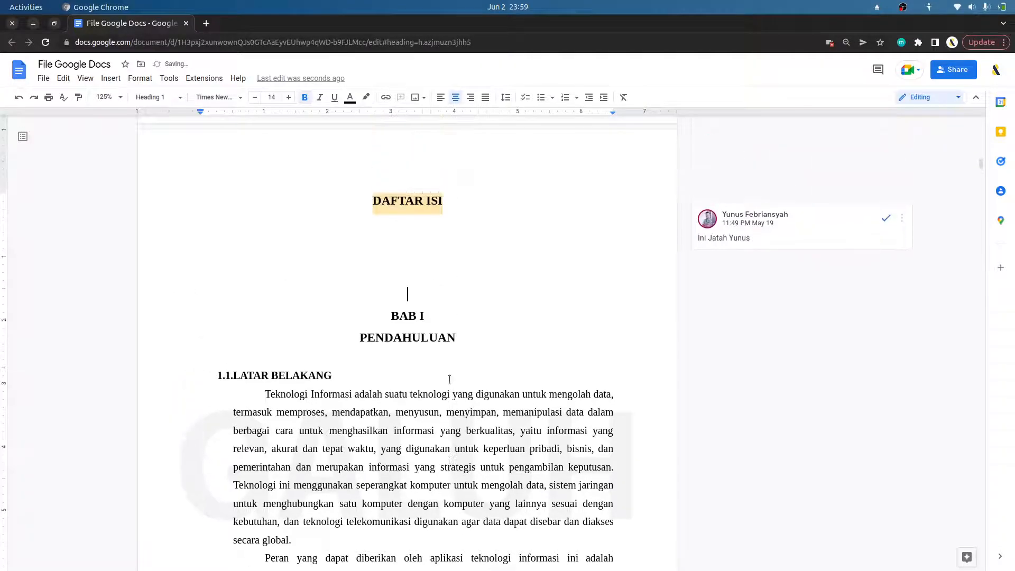
{"action": "key", "text": "ctrl+alt+0"}
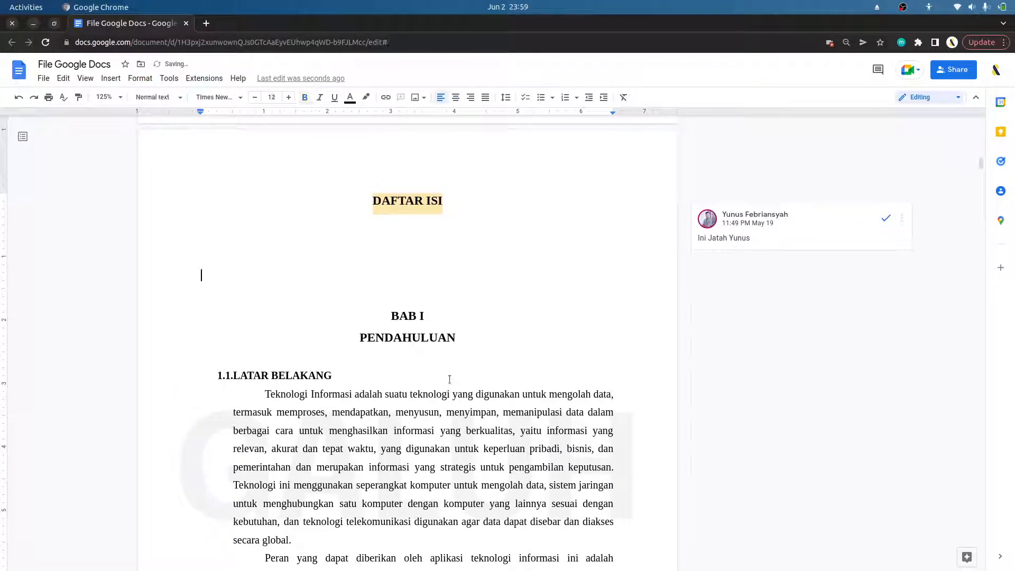
{"action": "key", "text": "Down"}
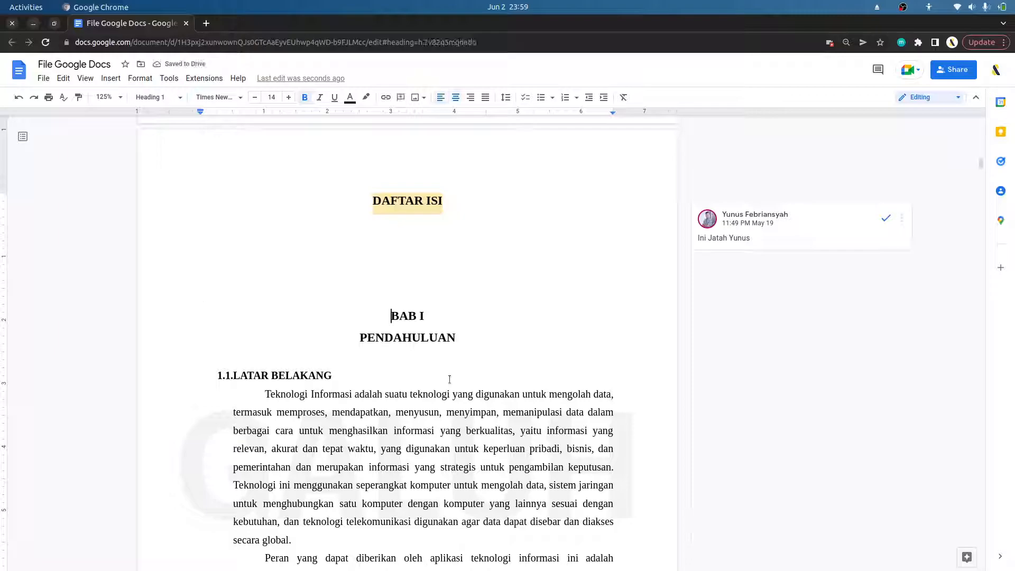
- Insert a next-page section break before the BAB I PENDAHULUAN heading
{"action": "left_click_drag", "start_coordinate": [391, 315], "coordinate": [457, 330]}
{"action": "left_click", "coordinate": [392, 306]}
{"action": "left_click", "coordinate": [115, 79]}
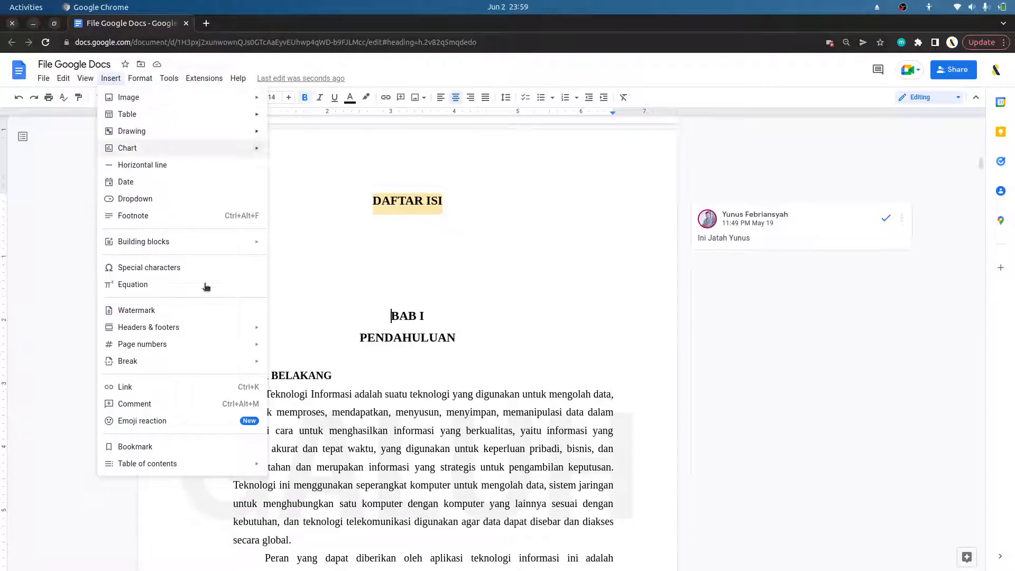
{"action": "mouse_move", "coordinate": [246, 368]}
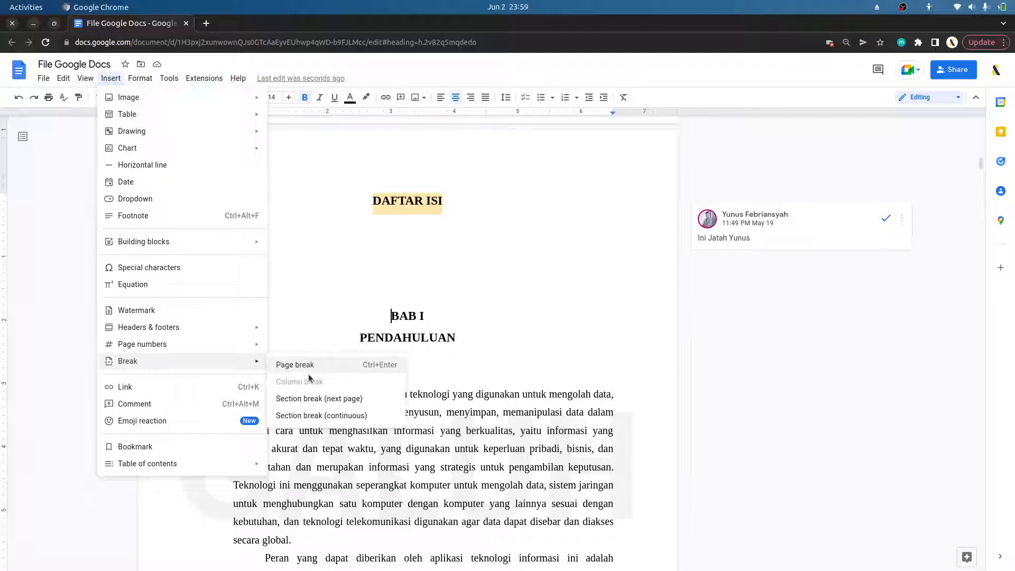
{"action": "left_click", "coordinate": [353, 399]}
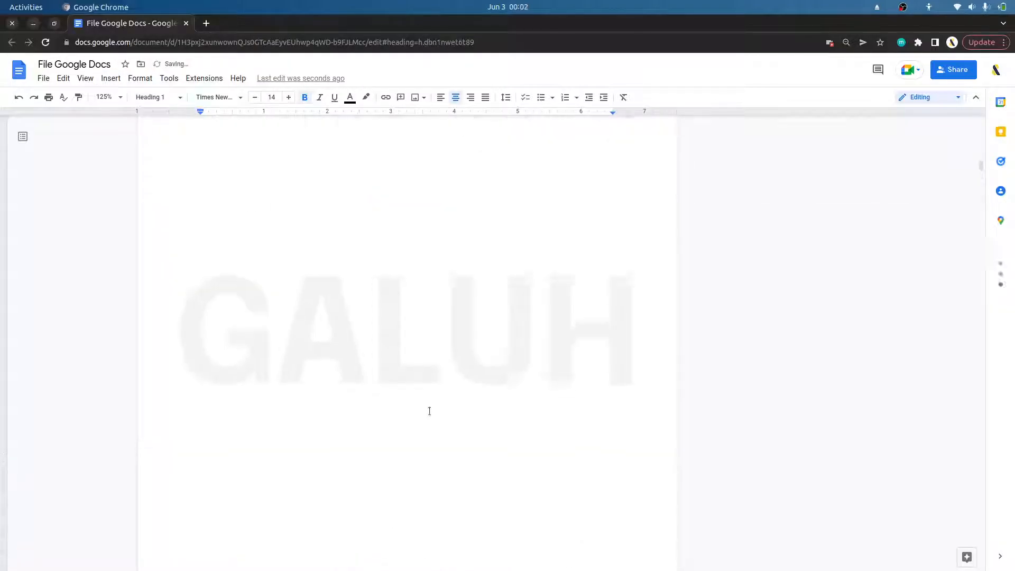
{"action": "scroll", "coordinate": [429, 410], "scroll_direction": "up", "scroll_amount": 5}
{"action": "scroll", "coordinate": [429, 410], "scroll_direction": "down", "scroll_amount": 13}
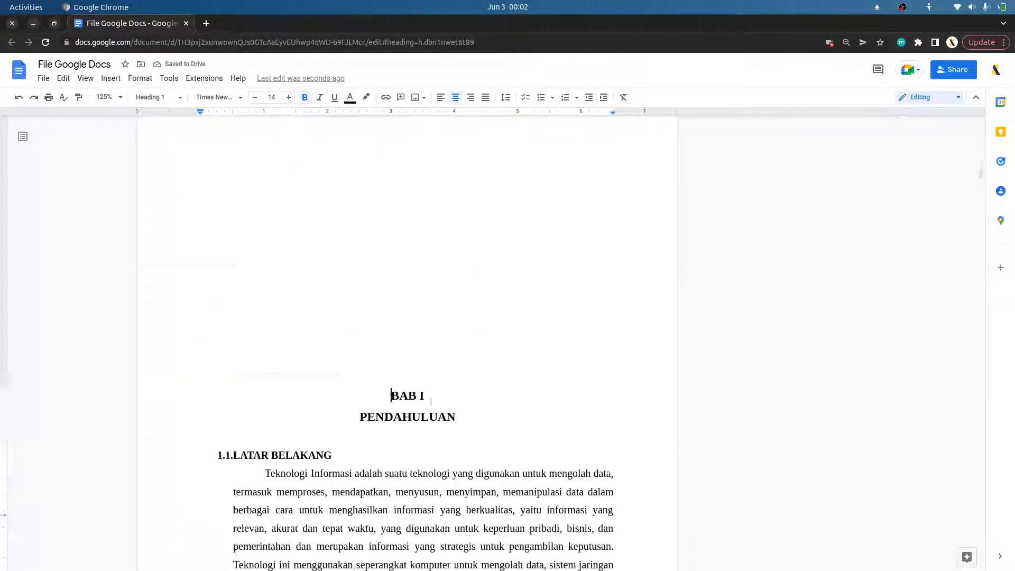
{"action": "scroll", "coordinate": [367, 250], "scroll_direction": "up", "scroll_amount": 1}
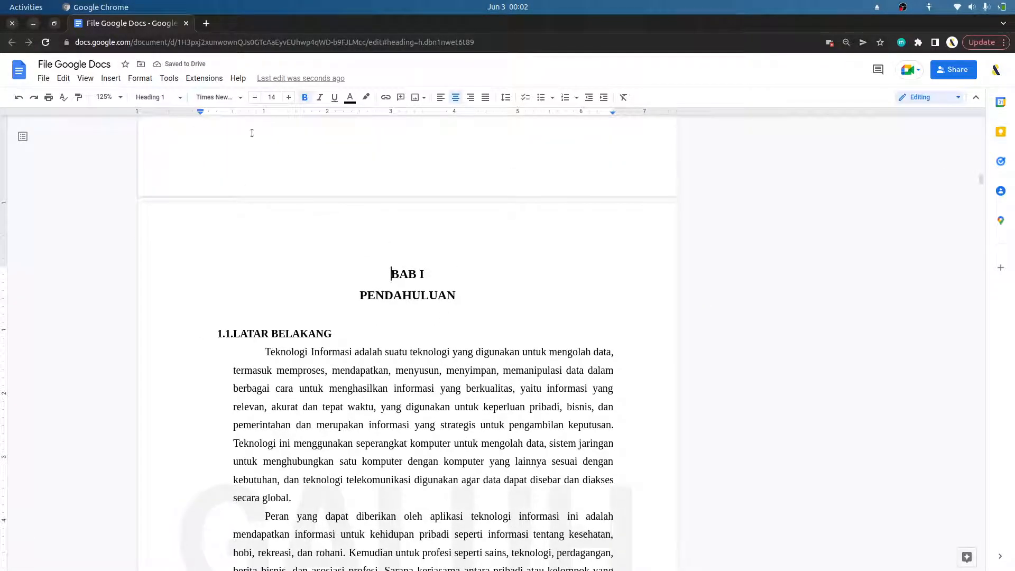
- From the DAFTAR ISI page, add footer page numbers at the right that leave the first page unnumbered
{"action": "scroll", "coordinate": [374, 226], "scroll_direction": "up", "scroll_amount": 13}
{"action": "left_click", "coordinate": [458, 326]}
{"action": "left_click", "coordinate": [442, 353]}
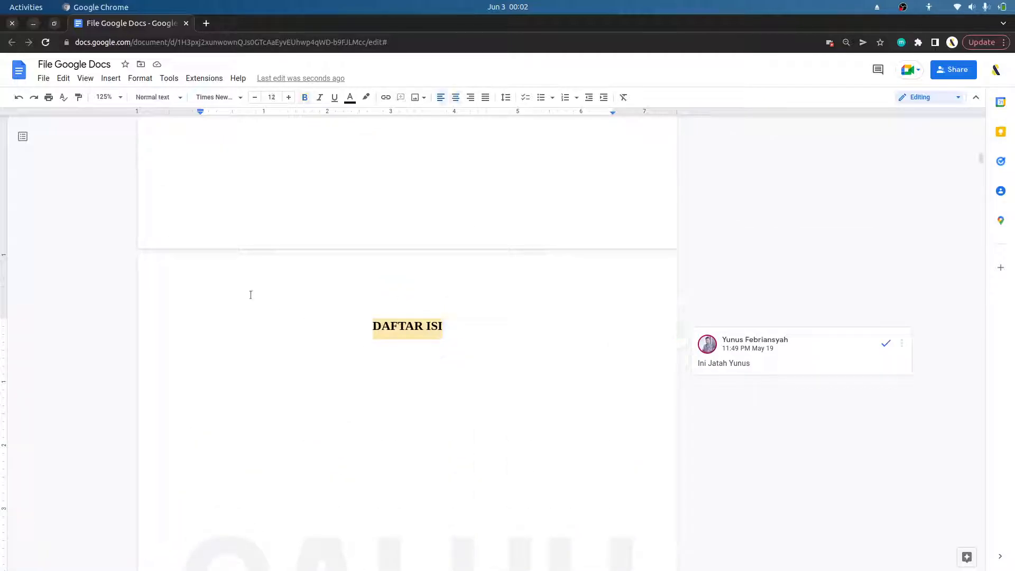
{"action": "left_click", "coordinate": [111, 78]}
{"action": "mouse_move", "coordinate": [222, 344]}
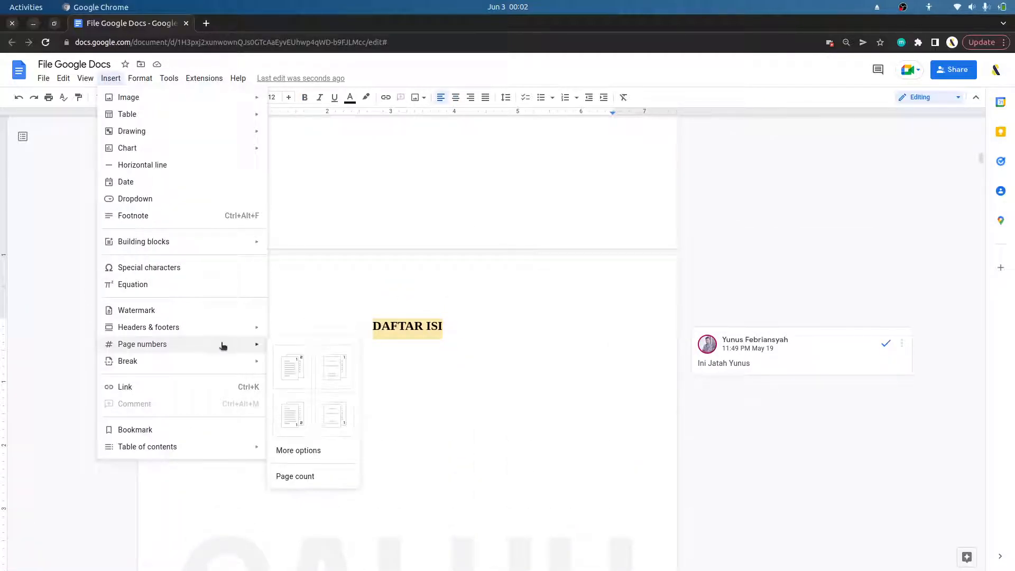
{"action": "left_click", "coordinate": [335, 410]}
{"action": "scroll", "coordinate": [554, 391], "scroll_direction": "down", "scroll_amount": 5}
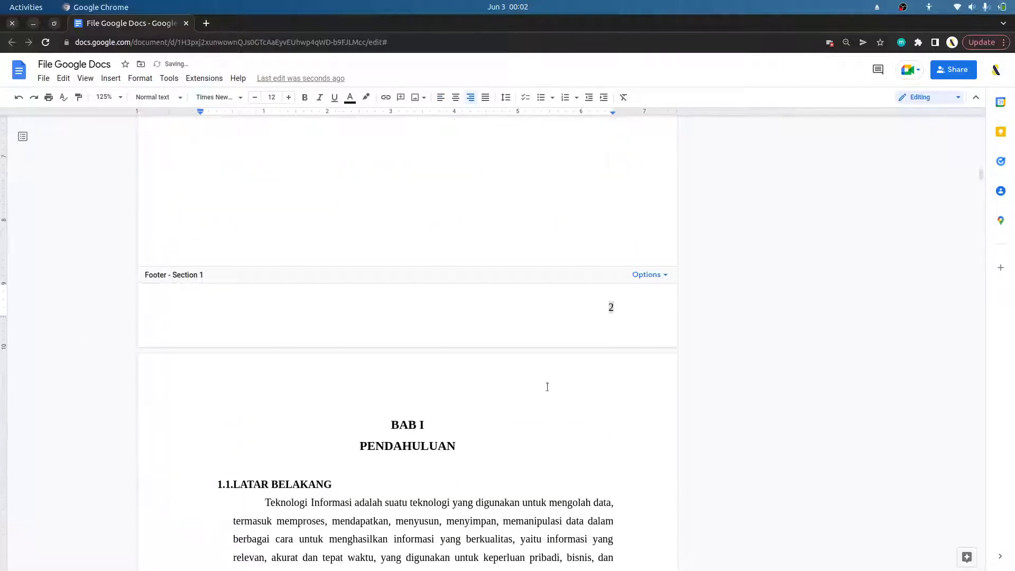
- Unlink the Section 2 footer from the previous section and clear its page number
{"action": "scroll", "coordinate": [409, 378], "scroll_direction": "down", "scroll_amount": 10}
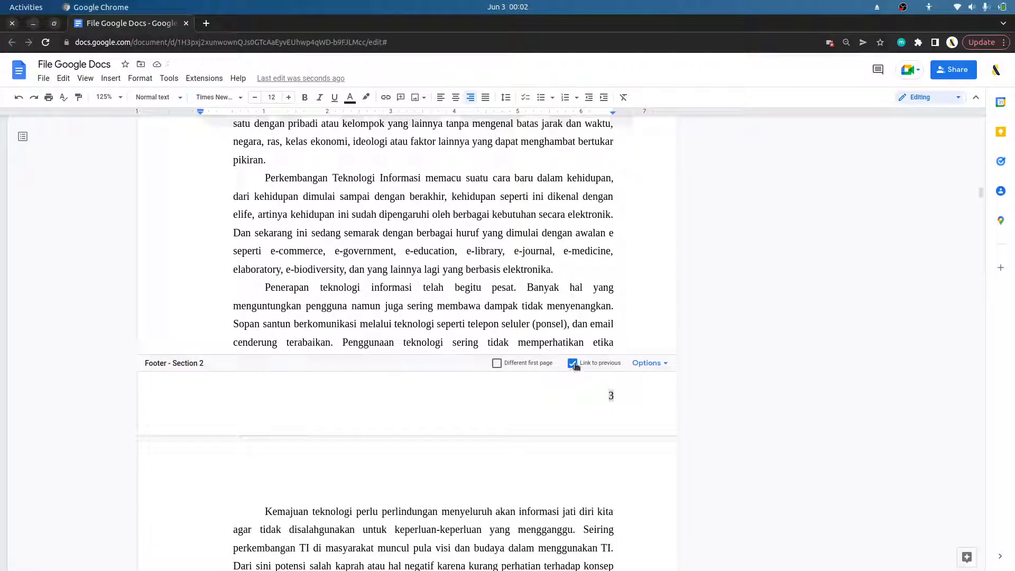
{"action": "left_click", "coordinate": [572, 363]}
{"action": "scroll", "coordinate": [608, 399], "scroll_direction": "down", "scroll_amount": 10}
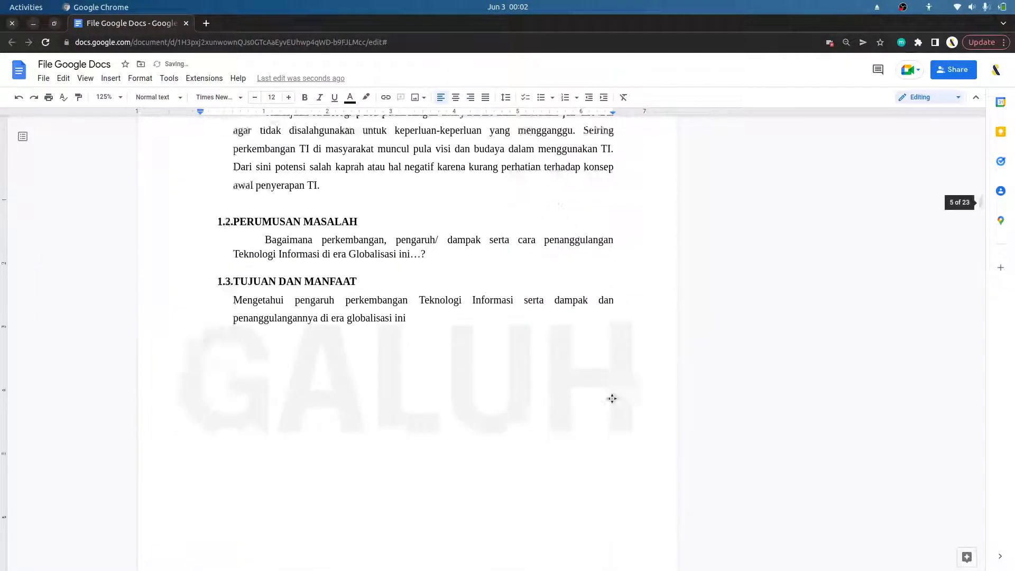
- Examine the footers of the DAFTAR ISI and BAB I pages to compare the numbering of the two sections
{"action": "scroll", "coordinate": [611, 396], "scroll_direction": "up", "scroll_amount": 13}
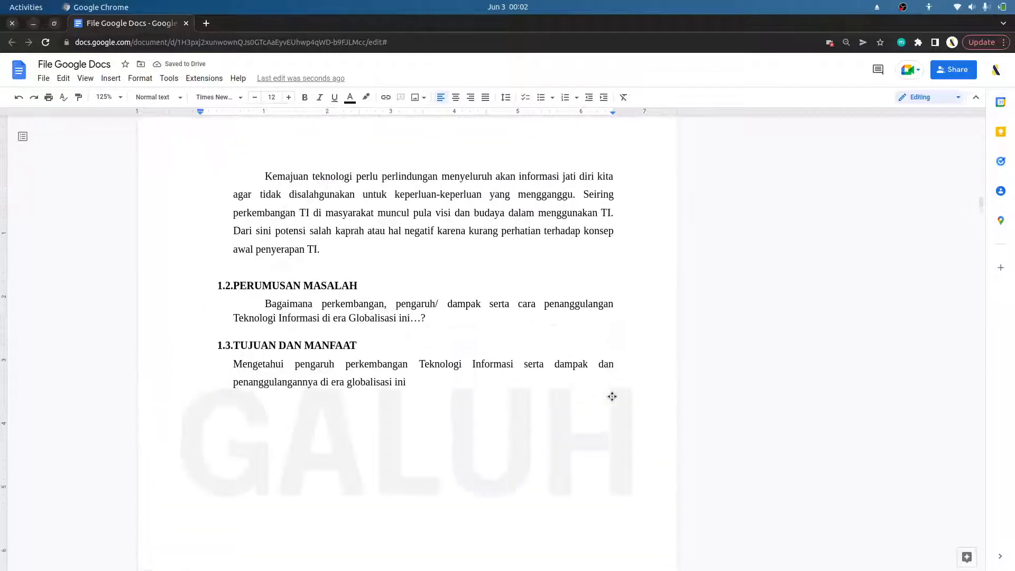
{"action": "scroll", "coordinate": [611, 396], "scroll_direction": "up", "scroll_amount": 12}
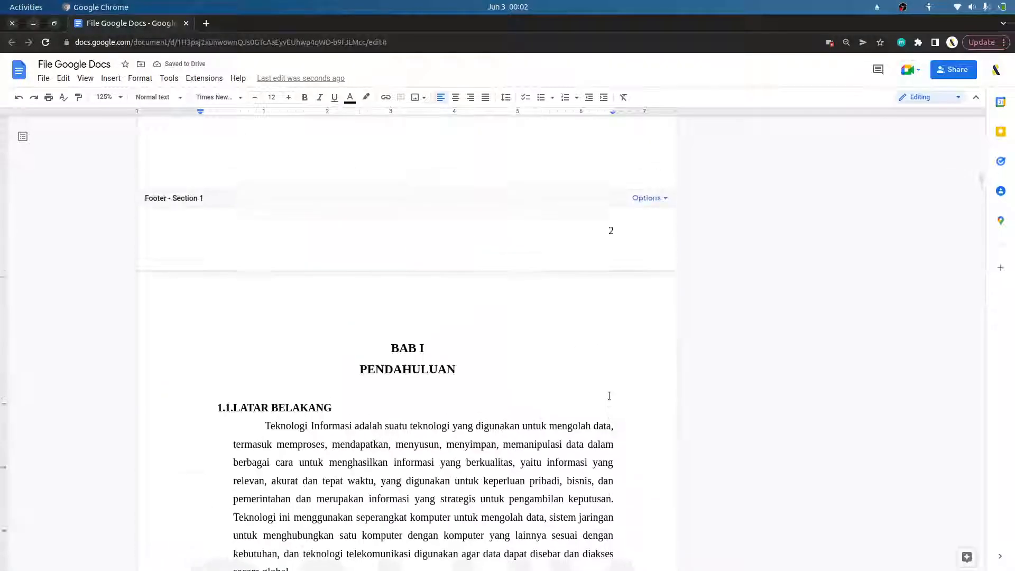
{"action": "scroll", "coordinate": [588, 315], "scroll_direction": "up", "scroll_amount": 10}
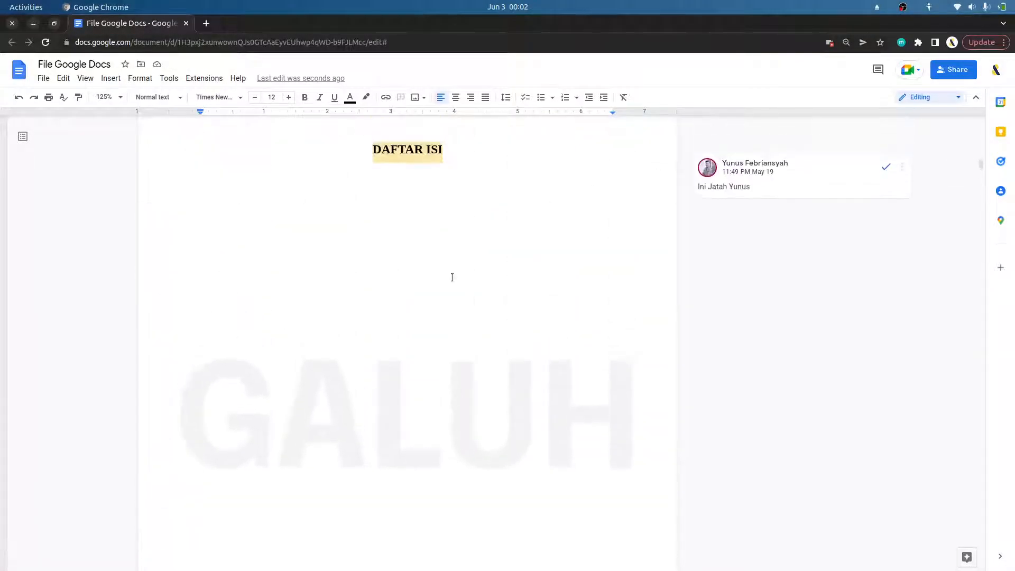
{"action": "left_click", "coordinate": [401, 236]}
{"action": "scroll", "coordinate": [616, 294], "scroll_direction": "down", "scroll_amount": 6}
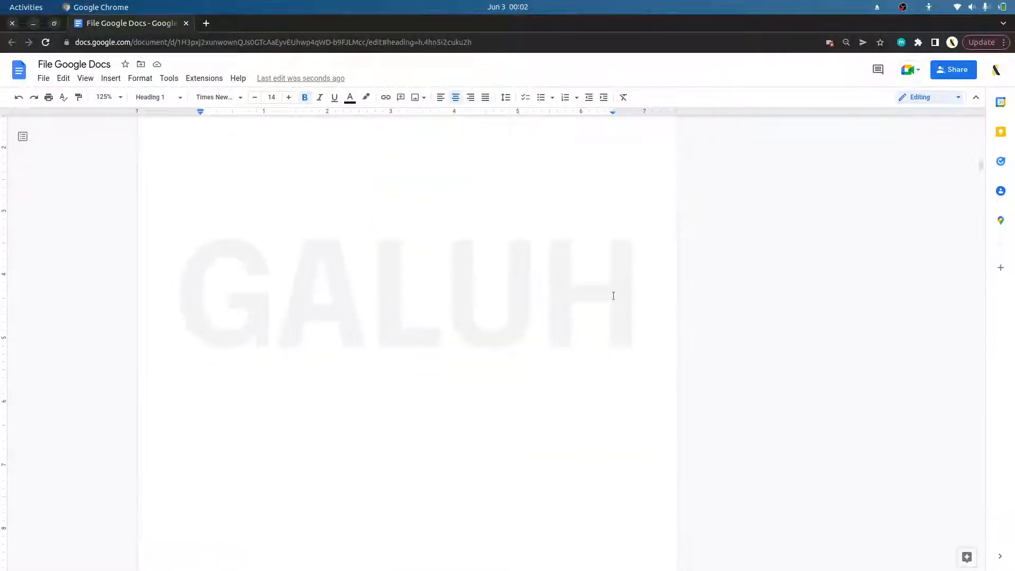
{"action": "scroll", "coordinate": [536, 316], "scroll_direction": "down", "scroll_amount": 6}
{"action": "left_click", "coordinate": [477, 236]}
{"action": "scroll", "coordinate": [456, 250], "scroll_direction": "down", "scroll_amount": 8}
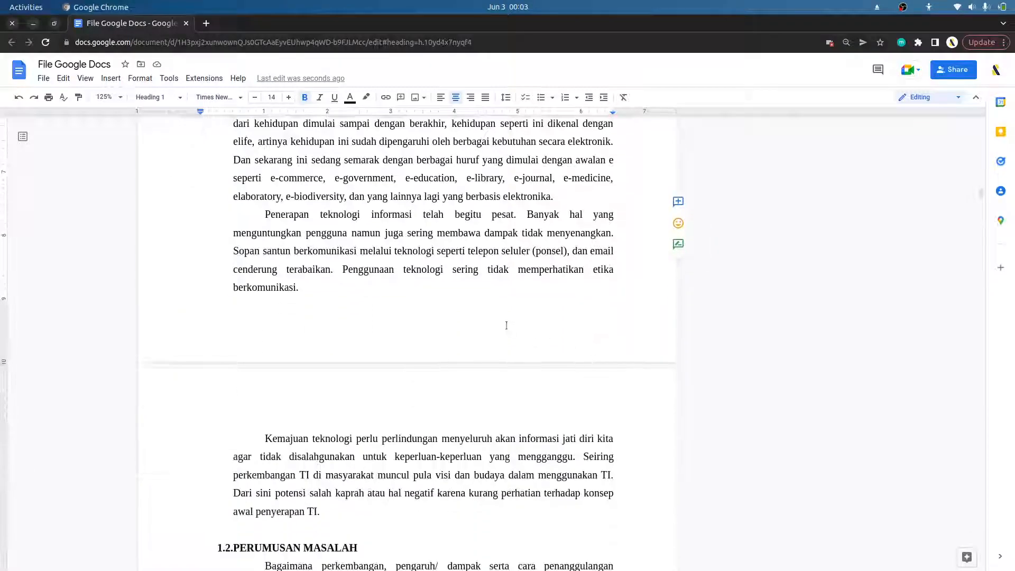
{"action": "left_click", "coordinate": [586, 203]}
{"action": "scroll", "coordinate": [491, 212], "scroll_direction": "up", "scroll_amount": 8}
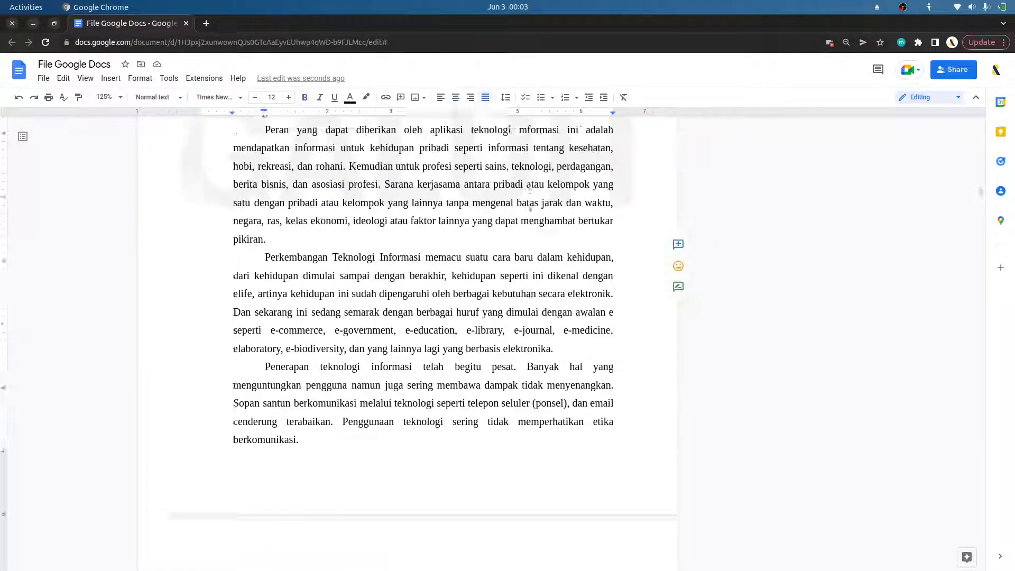
{"action": "scroll", "coordinate": [409, 206], "scroll_direction": "down", "scroll_amount": 7}
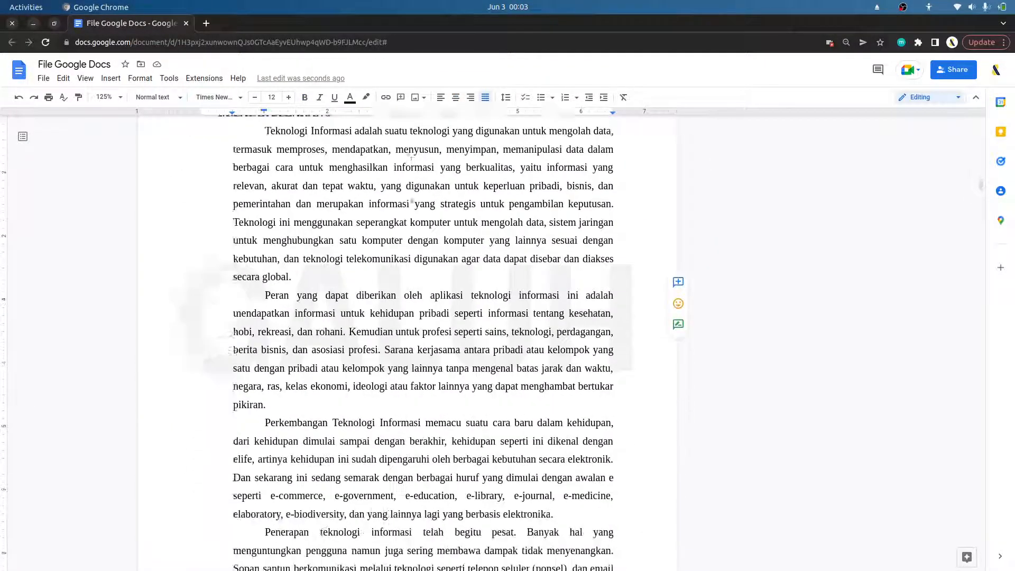
- Add page numbers at the right of the unlinked Section 2 footer, using the option that skips the first page
{"action": "left_click", "coordinate": [111, 78]}
{"action": "mouse_move", "coordinate": [220, 344]}
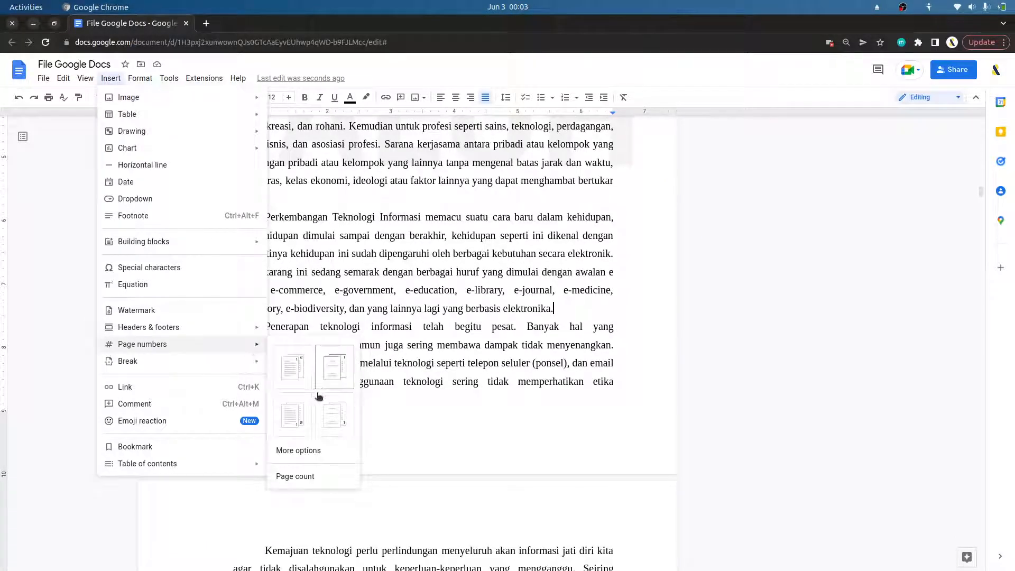
{"action": "left_click", "coordinate": [335, 421]}
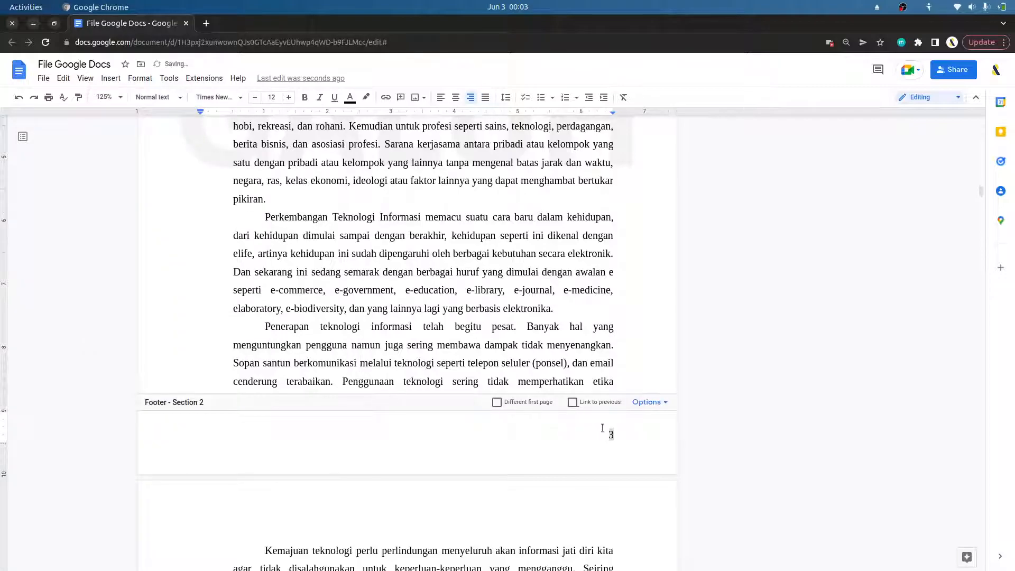
{"action": "scroll", "coordinate": [600, 427], "scroll_direction": "down", "scroll_amount": 1}
{"action": "left_click_drag", "start_coordinate": [612, 422], "coordinate": [604, 421]}
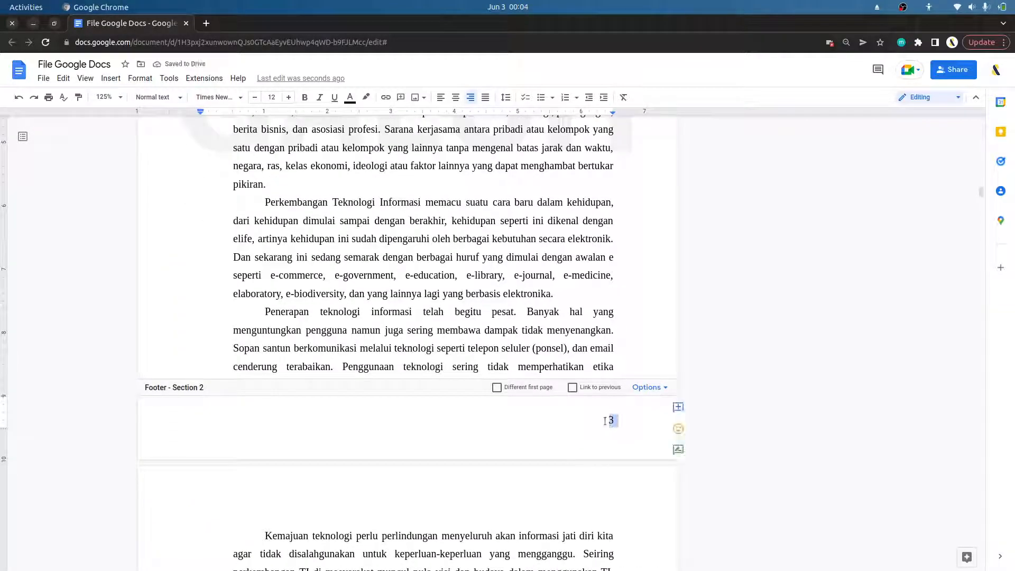
{"action": "left_click", "coordinate": [612, 421]}
{"action": "scroll", "coordinate": [613, 423], "scroll_direction": "up", "scroll_amount": 10}
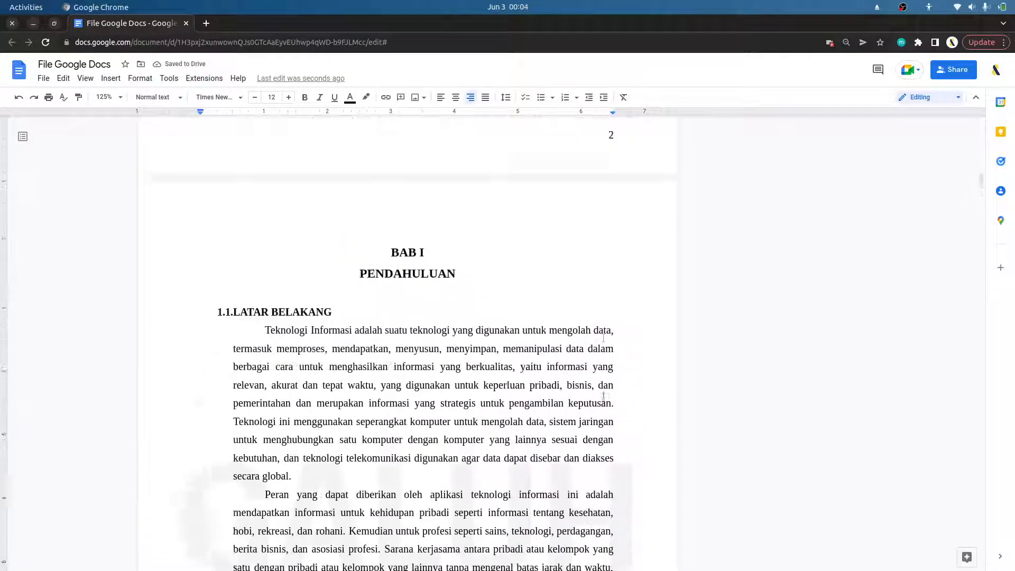
- Restart the footer page numbering of Section 2 at 1 instead of continuing from the previous section
{"action": "scroll", "coordinate": [616, 354], "scroll_direction": "down", "scroll_amount": 10}
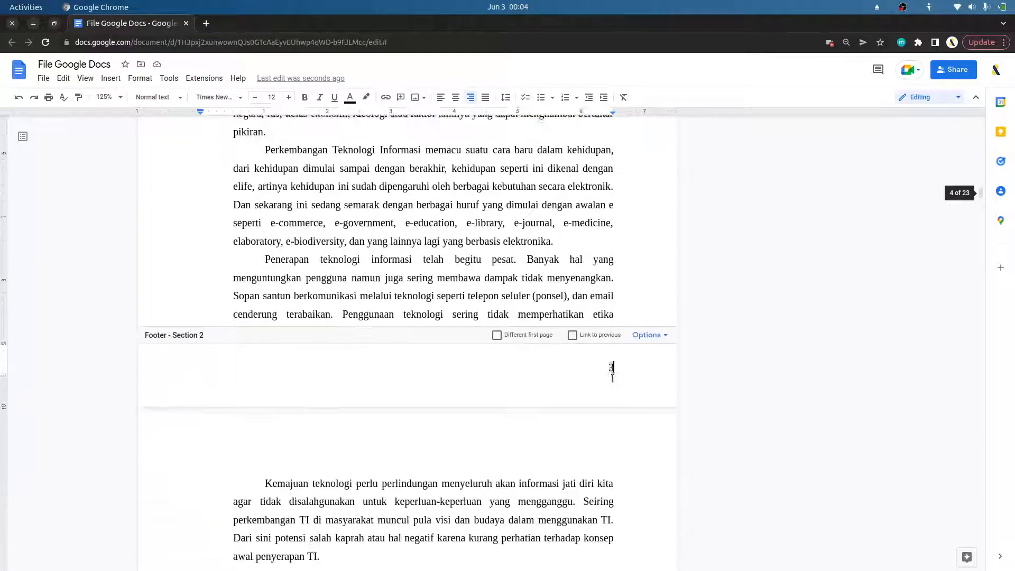
{"action": "double_click", "coordinate": [611, 364]}
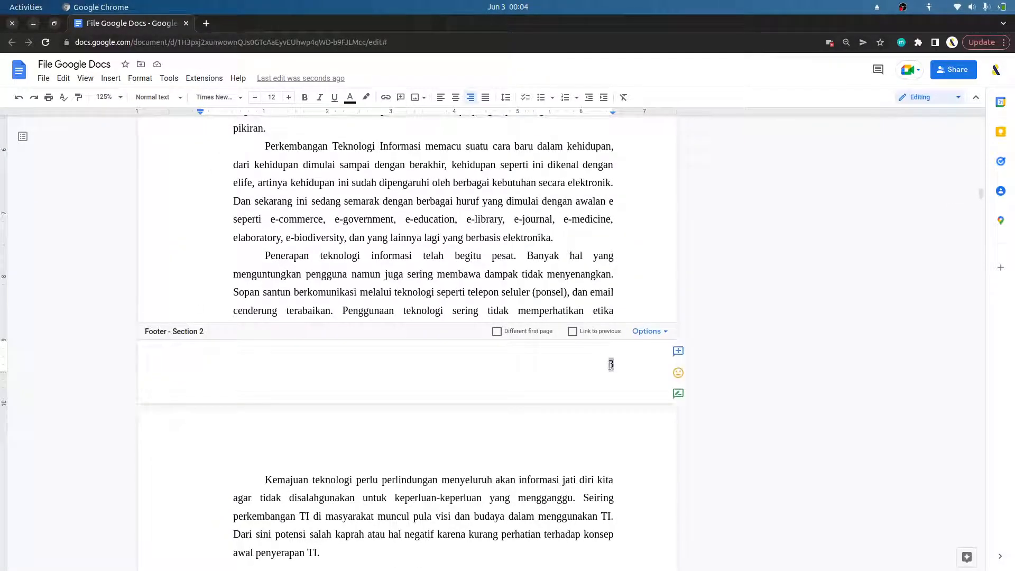
{"action": "scroll", "coordinate": [475, 328], "scroll_direction": "up", "scroll_amount": 8}
{"action": "scroll", "coordinate": [433, 296], "scroll_direction": "down", "scroll_amount": 4}
{"action": "scroll", "coordinate": [433, 296], "scroll_direction": "down", "scroll_amount": 4}
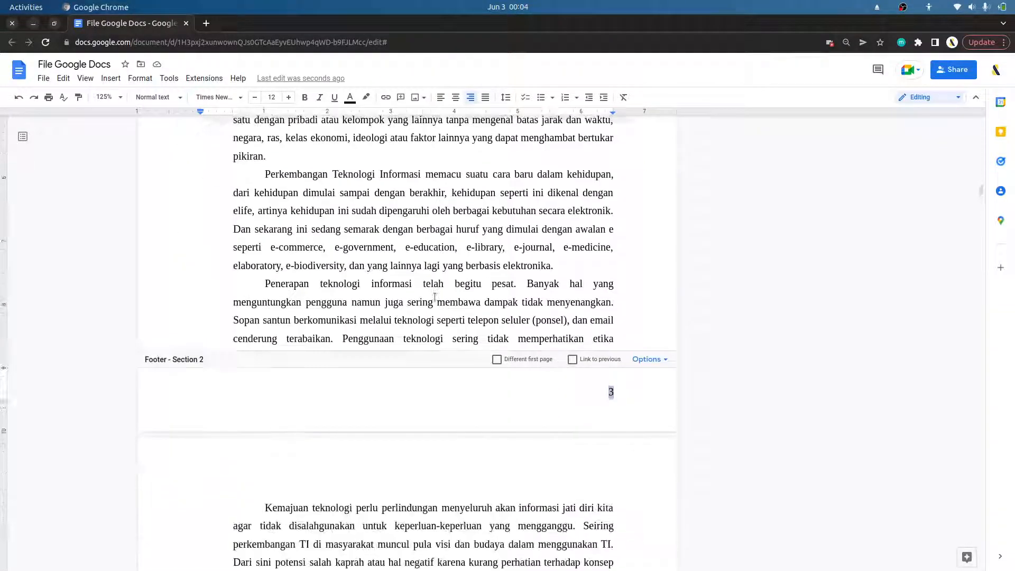
{"action": "left_click", "coordinate": [140, 78]}
{"action": "left_click", "coordinate": [200, 224]}
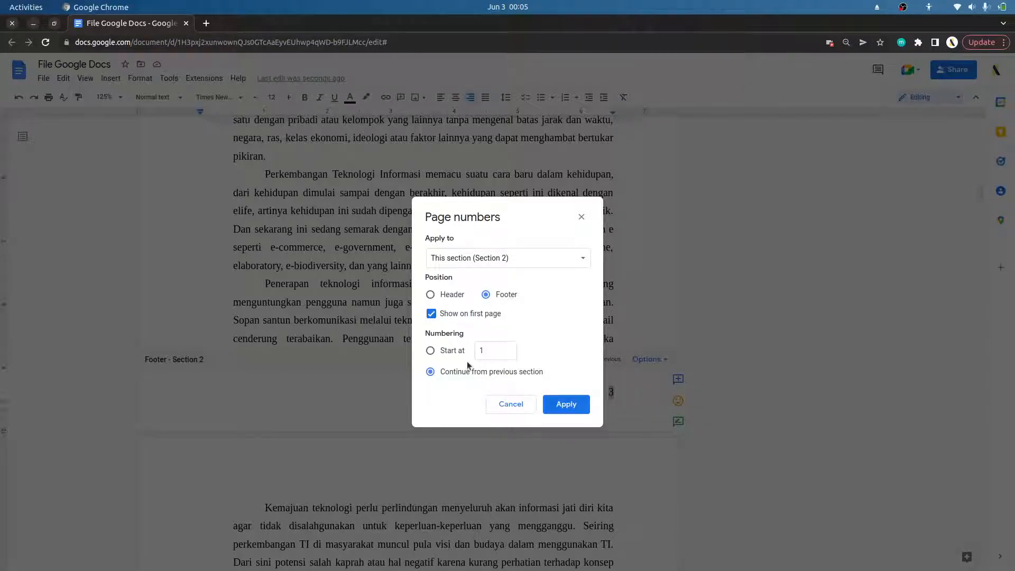
{"action": "left_click", "coordinate": [453, 350]}
{"action": "left_click", "coordinate": [554, 404]}
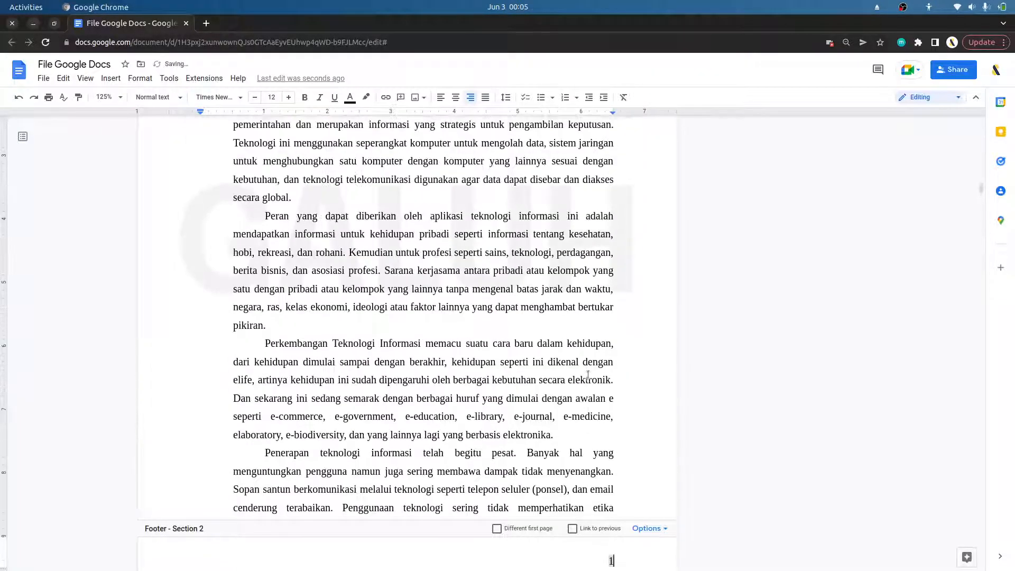
- Examine the page numbers across the BAB I, BAB II and front pages to compare the numbering of both sections
{"action": "scroll", "coordinate": [587, 375], "scroll_direction": "up", "scroll_amount": 7}
{"action": "left_click", "coordinate": [534, 409]}
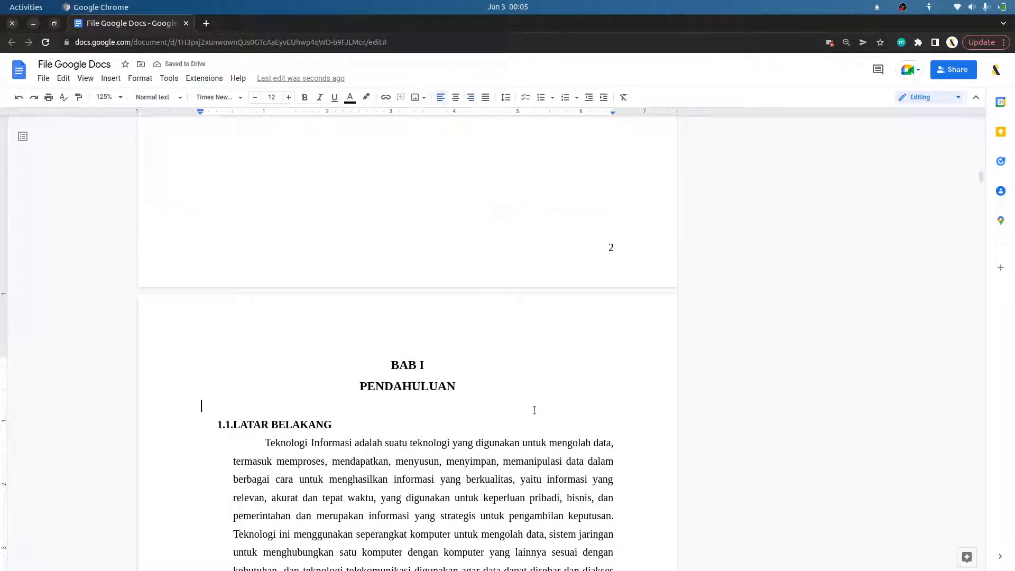
{"action": "scroll", "coordinate": [534, 409], "scroll_direction": "down", "scroll_amount": 15}
{"action": "scroll", "coordinate": [591, 396], "scroll_direction": "down", "scroll_amount": 12}
{"action": "scroll", "coordinate": [632, 386], "scroll_direction": "up", "scroll_amount": 6}
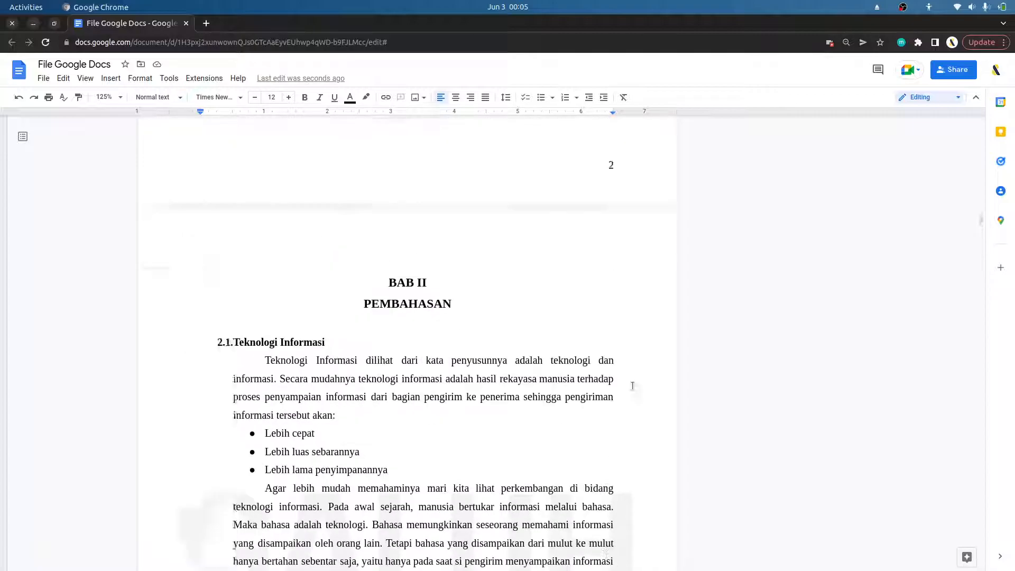
{"action": "scroll", "coordinate": [632, 386], "scroll_direction": "up", "scroll_amount": 15}
{"action": "scroll", "coordinate": [595, 370], "scroll_direction": "up", "scroll_amount": 15}
{"action": "scroll", "coordinate": [594, 368], "scroll_direction": "up", "scroll_amount": 5}
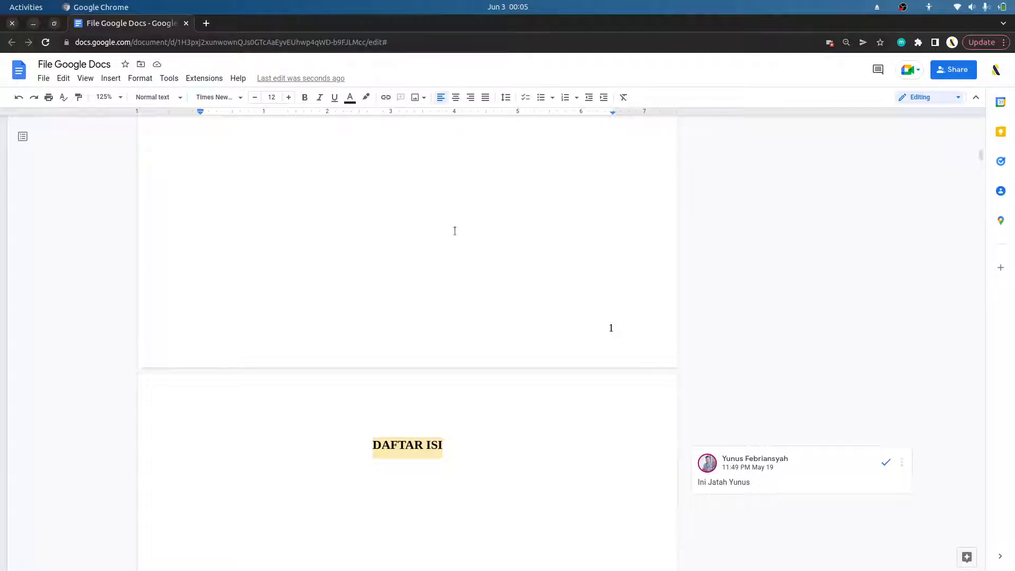
{"action": "scroll", "coordinate": [454, 230], "scroll_direction": "up", "scroll_amount": 5}
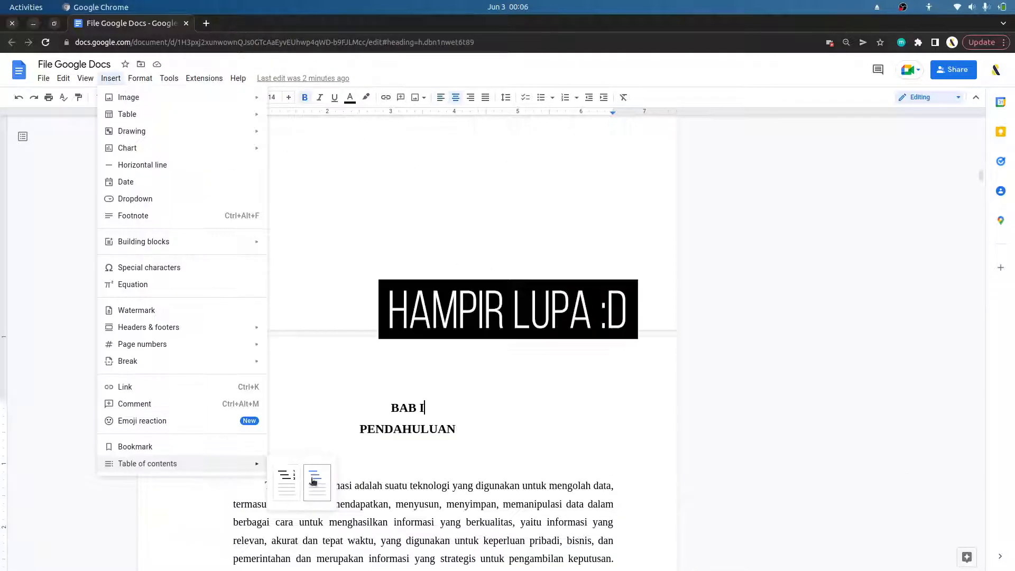
- Insert a table of contents with page numbers on the empty line below the DAFTAR ISI heading
{"action": "left_click", "coordinate": [388, 470]}
{"action": "scroll", "coordinate": [391, 465], "scroll_direction": "up", "scroll_amount": 10}
{"action": "scroll", "coordinate": [392, 461], "scroll_direction": "up", "scroll_amount": 5}
{"action": "left_click", "coordinate": [413, 383]}
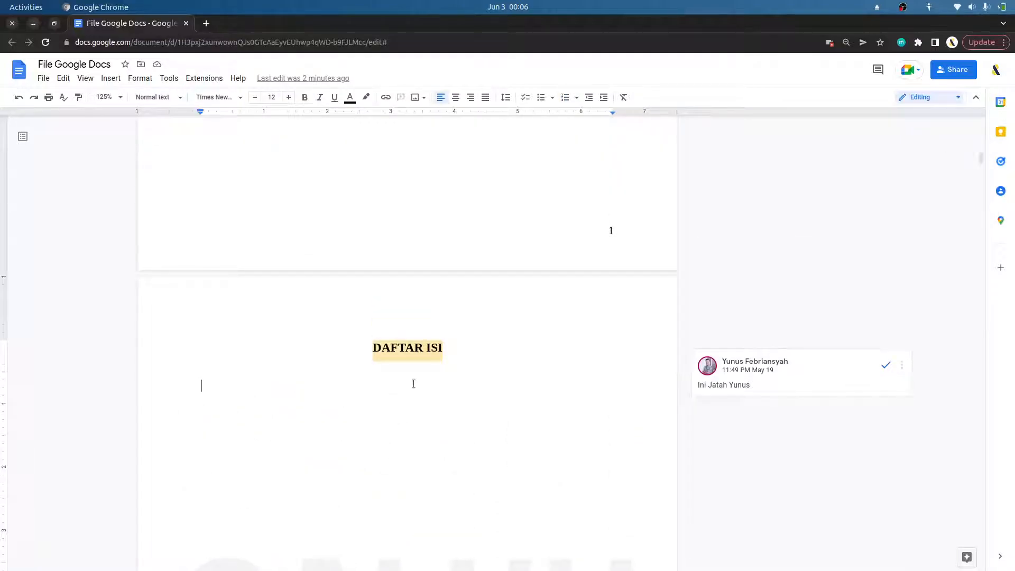
{"action": "left_click", "coordinate": [442, 351]}
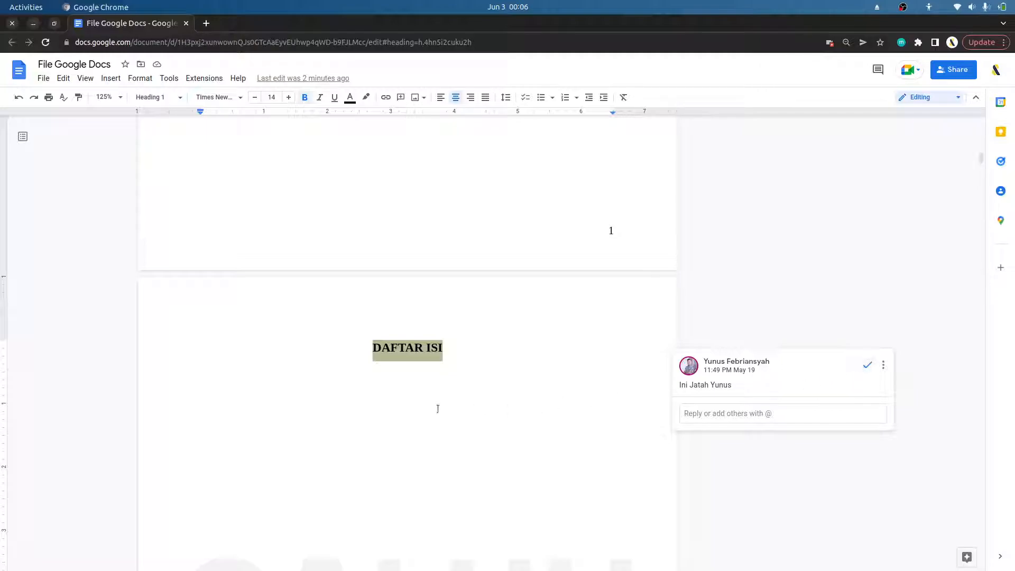
{"action": "left_click", "coordinate": [430, 390]}
{"action": "left_click", "coordinate": [238, 381]}
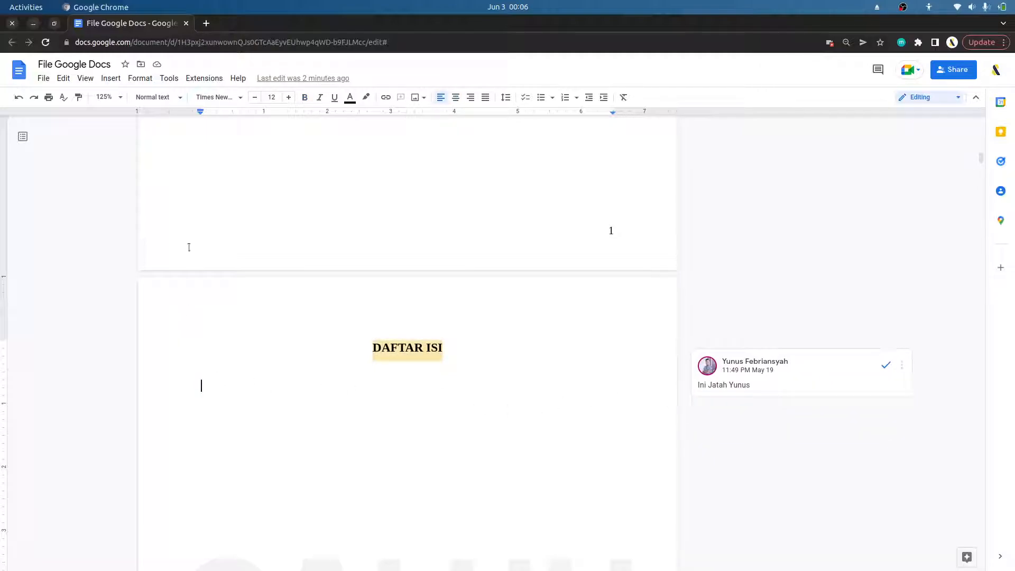
{"action": "left_click", "coordinate": [176, 104]}
{"action": "left_click", "coordinate": [258, 390]}
{"action": "left_click", "coordinate": [111, 78]}
{"action": "mouse_move", "coordinate": [226, 449]}
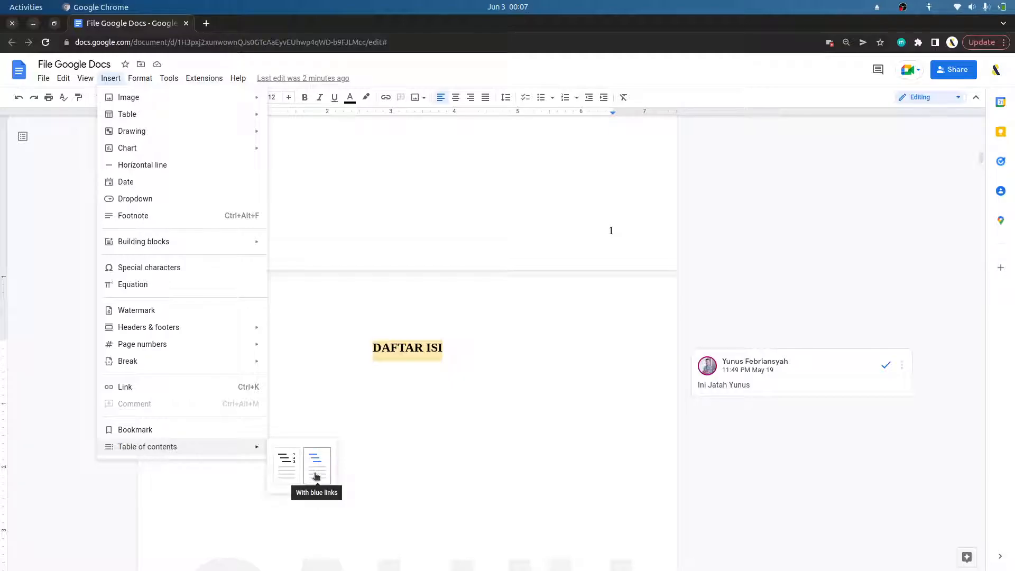
{"action": "left_click", "coordinate": [293, 473]}
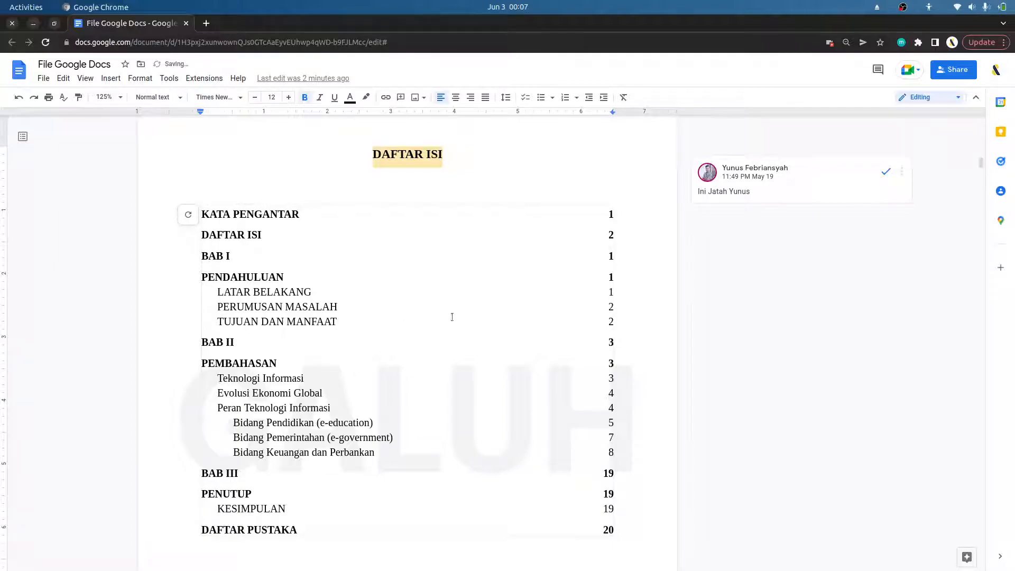
- Compare the available heading styles with the main entries and indented sub-entries of the table of contents
{"action": "scroll", "coordinate": [325, 337], "scroll_direction": "up", "scroll_amount": 2}
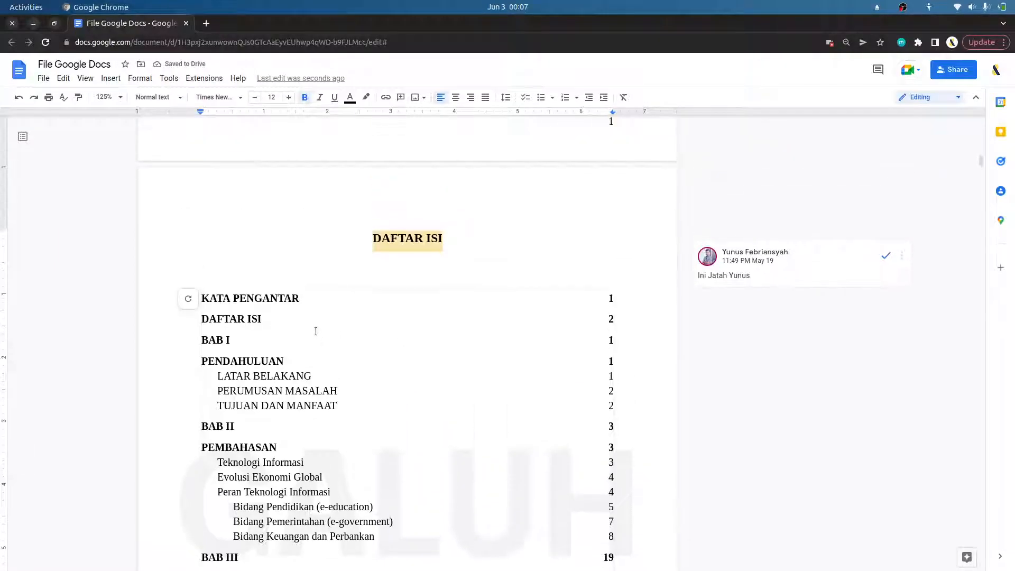
{"action": "left_click", "coordinate": [174, 101]}
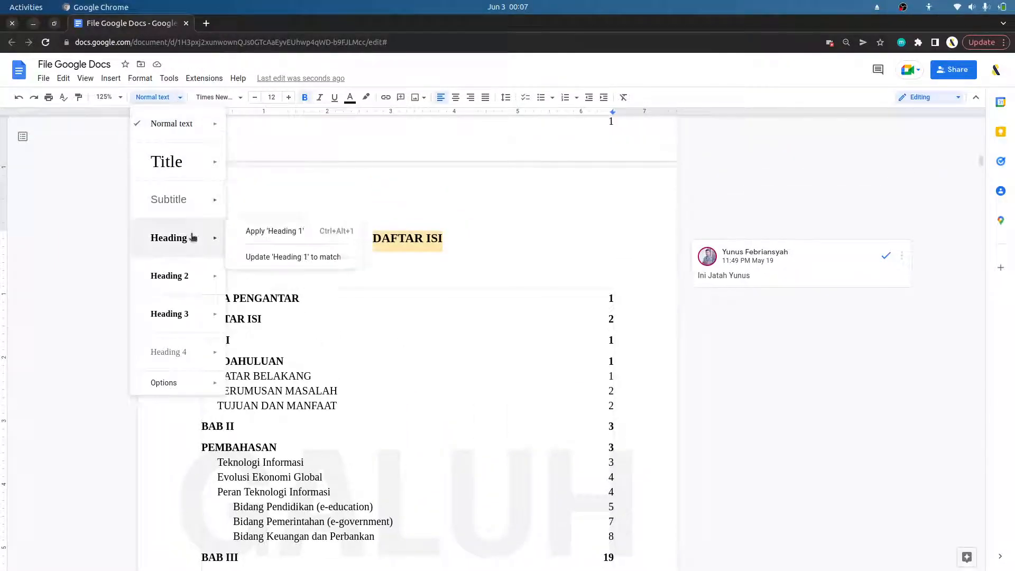
{"action": "mouse_move", "coordinate": [199, 312]}
{"action": "mouse_move", "coordinate": [187, 342]}
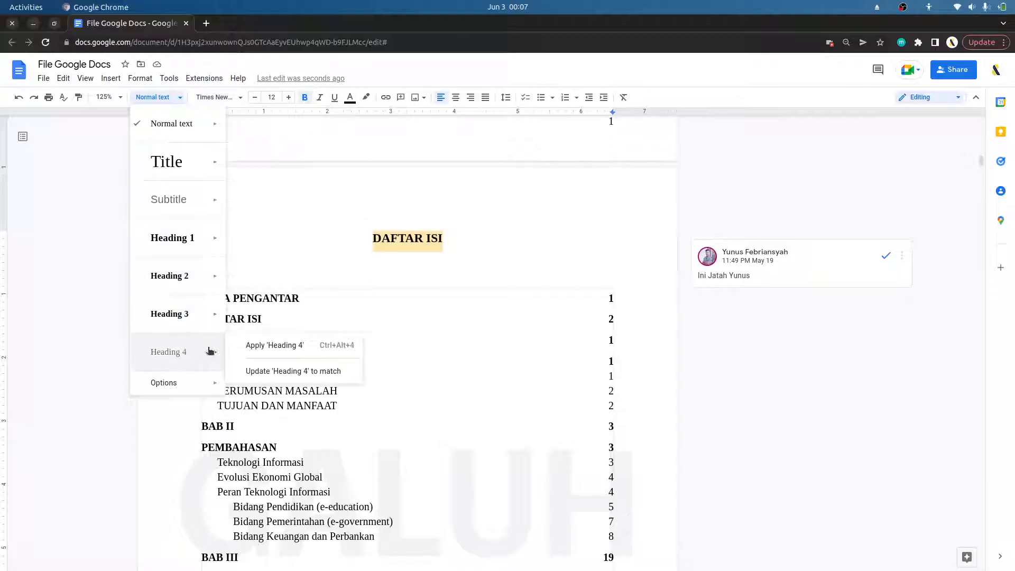
{"action": "left_click", "coordinate": [485, 344]}
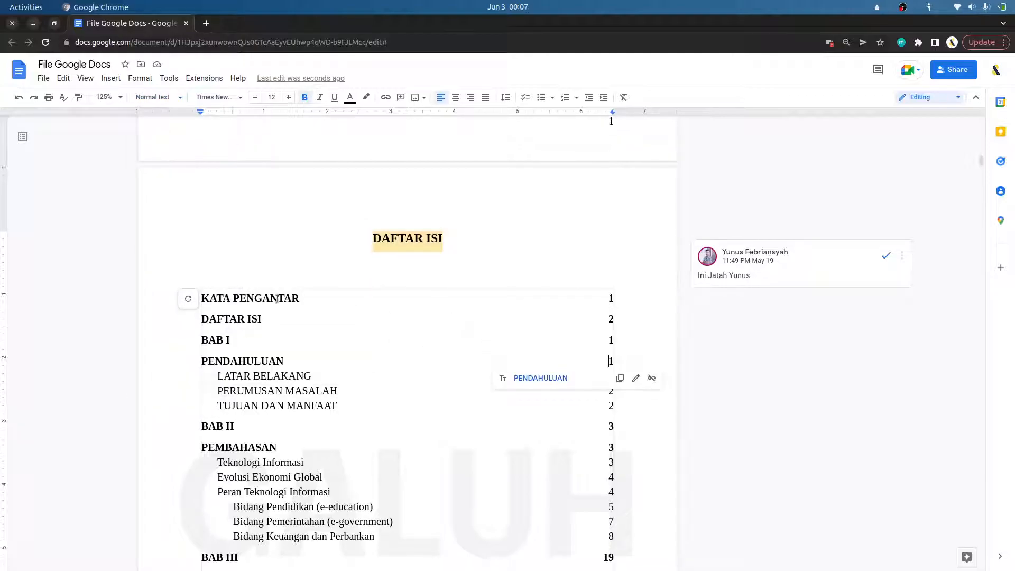
{"action": "left_click_drag", "start_coordinate": [297, 299], "coordinate": [213, 296]}
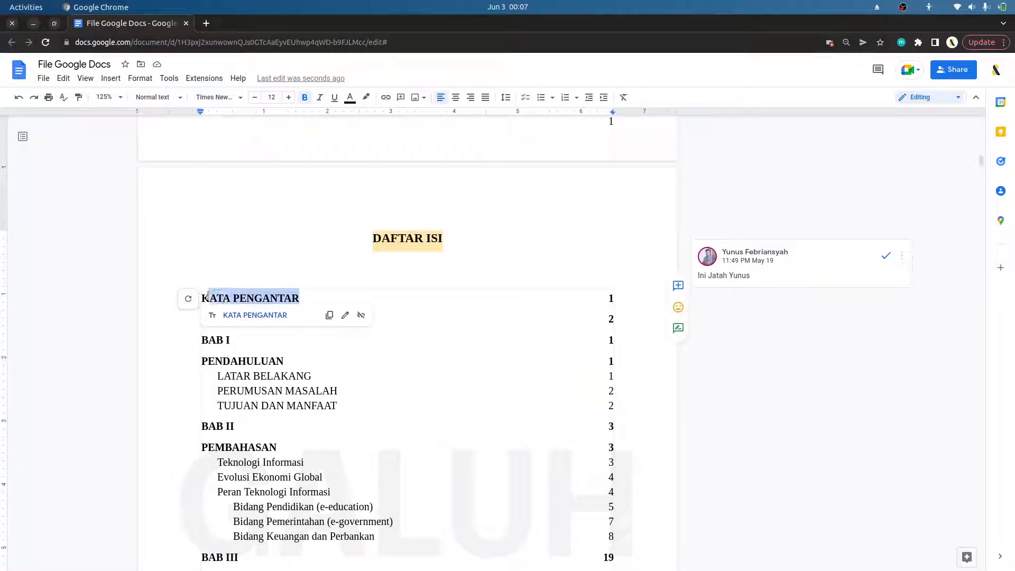
{"action": "left_click", "coordinate": [415, 237]}
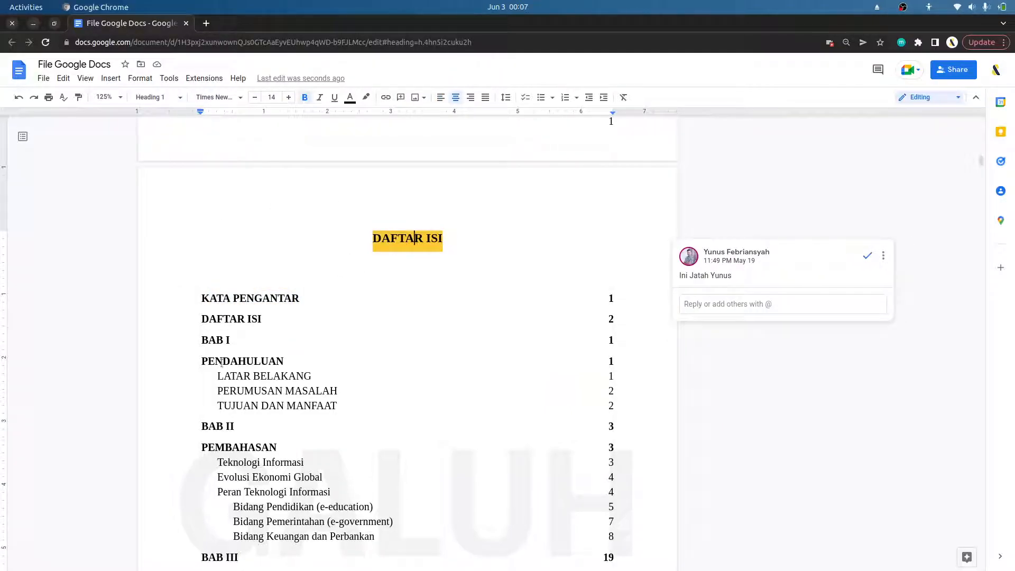
{"action": "left_click_drag", "start_coordinate": [215, 378], "coordinate": [336, 405]}
{"action": "scroll", "coordinate": [370, 362], "scroll_direction": "down", "scroll_amount": 3}
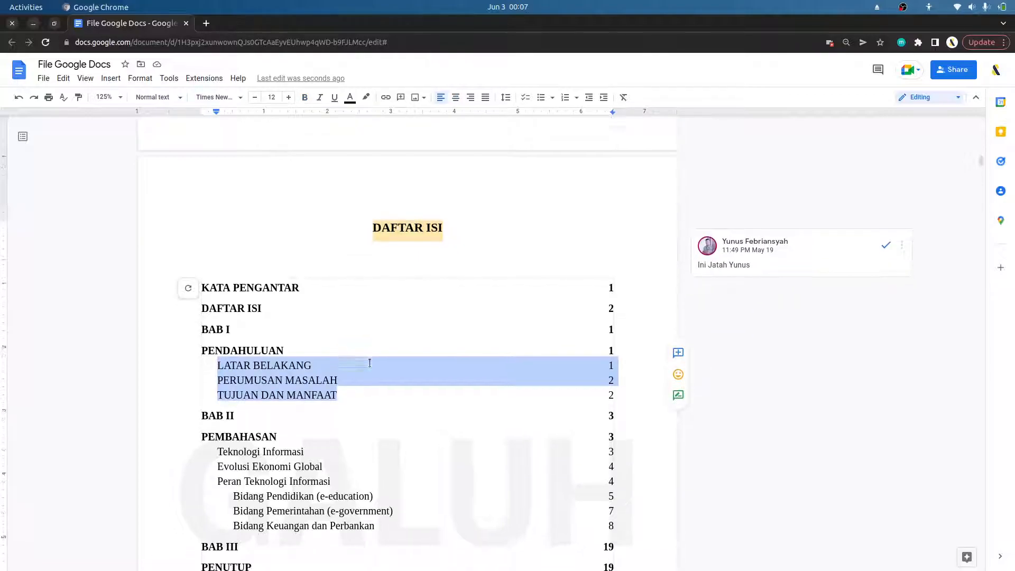
{"action": "scroll", "coordinate": [370, 363], "scroll_direction": "down", "scroll_amount": 2}
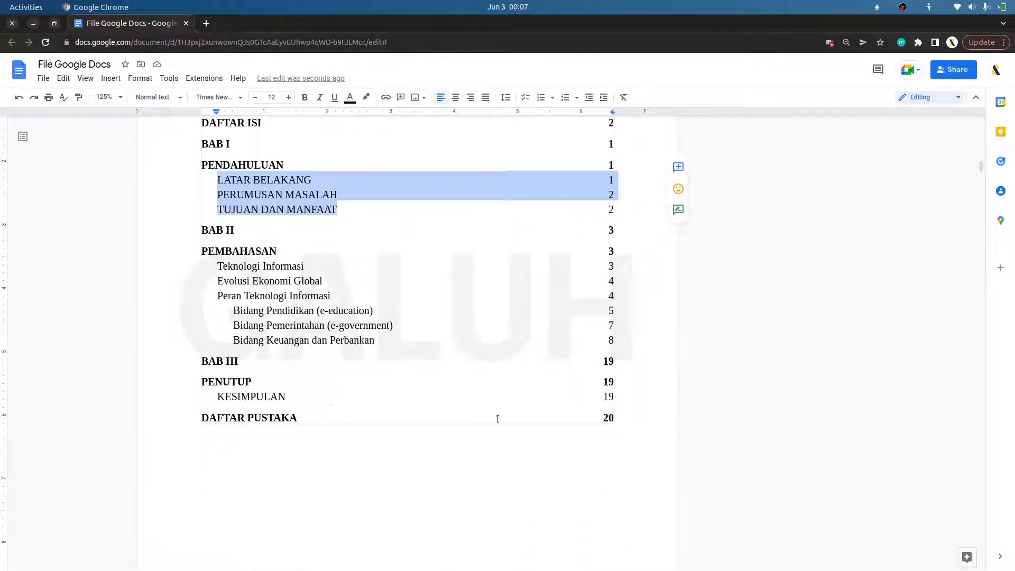
- Remove the bold formatting from the whole table of contents, from KATA PENGANTAR through DAFTAR PUSTAKA
{"action": "left_click_drag", "start_coordinate": [613, 417], "coordinate": [209, 173]}
{"action": "left_click", "coordinate": [209, 173]}
{"action": "left_click", "coordinate": [206, 214]}
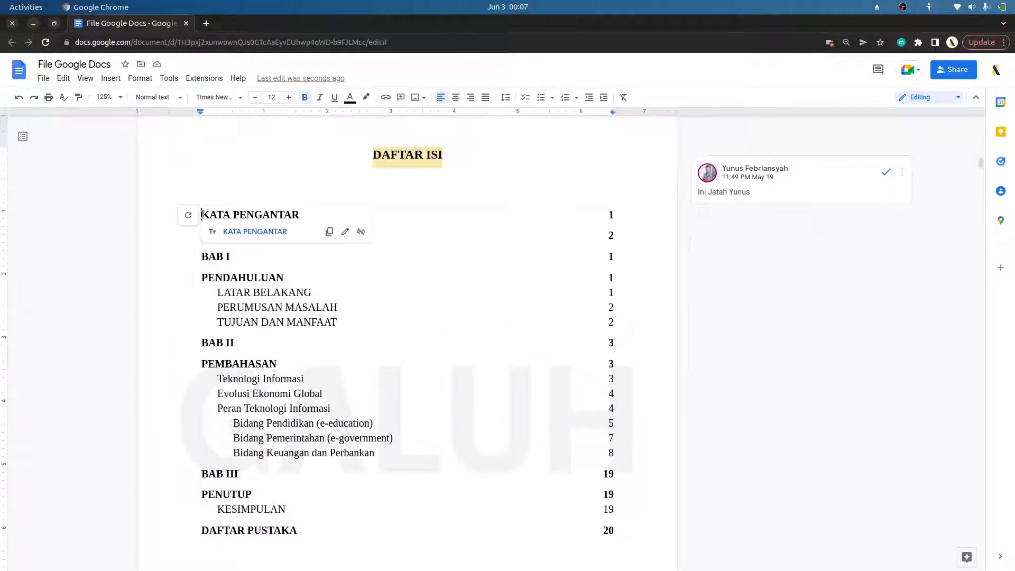
{"action": "scroll", "coordinate": [547, 473], "scroll_direction": "down", "scroll_amount": 1}
{"action": "left_click", "coordinate": [612, 476], "text": "shift"}
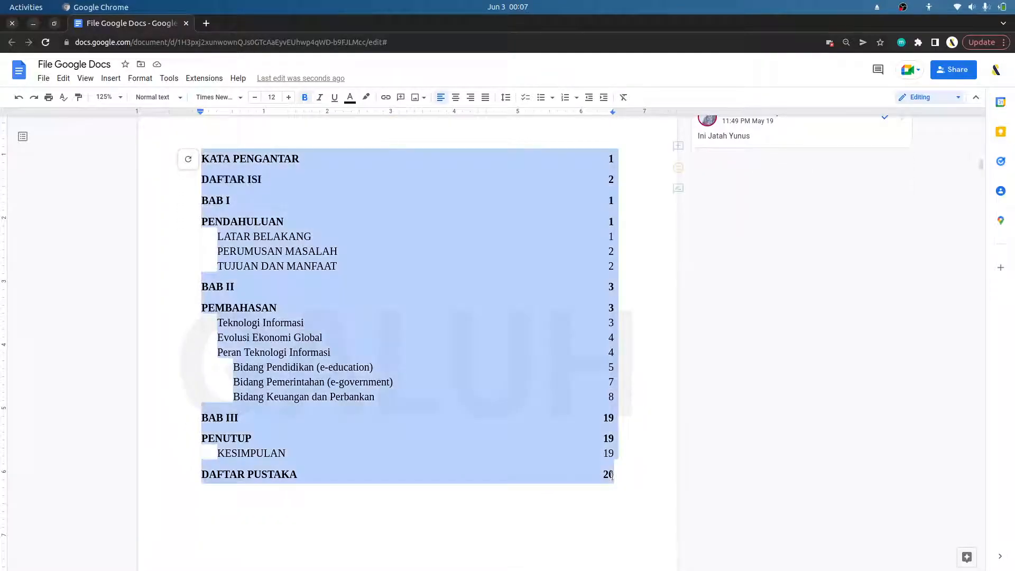
{"action": "key", "text": "ctrl+b"}
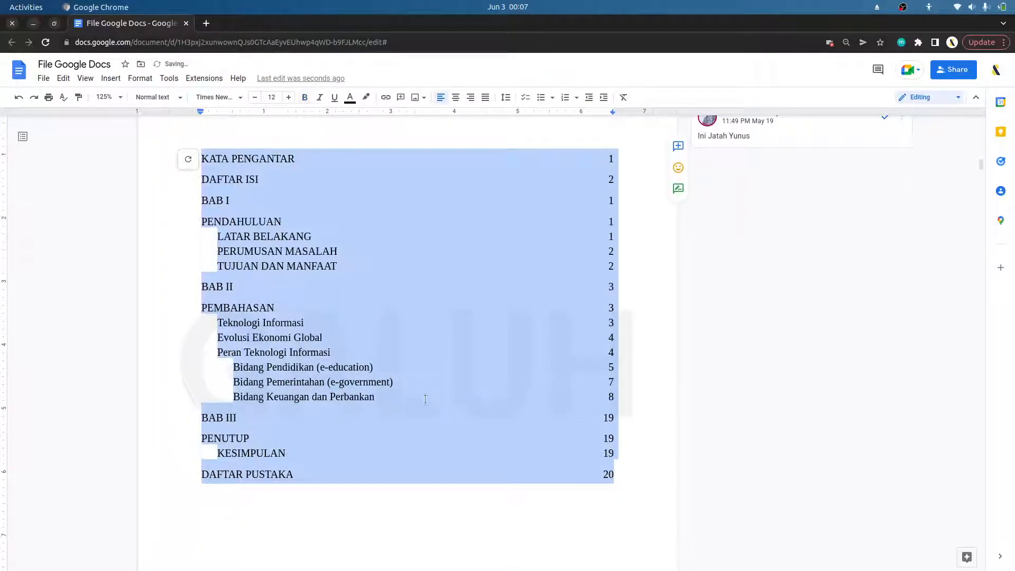
{"action": "left_click", "coordinate": [408, 352]}
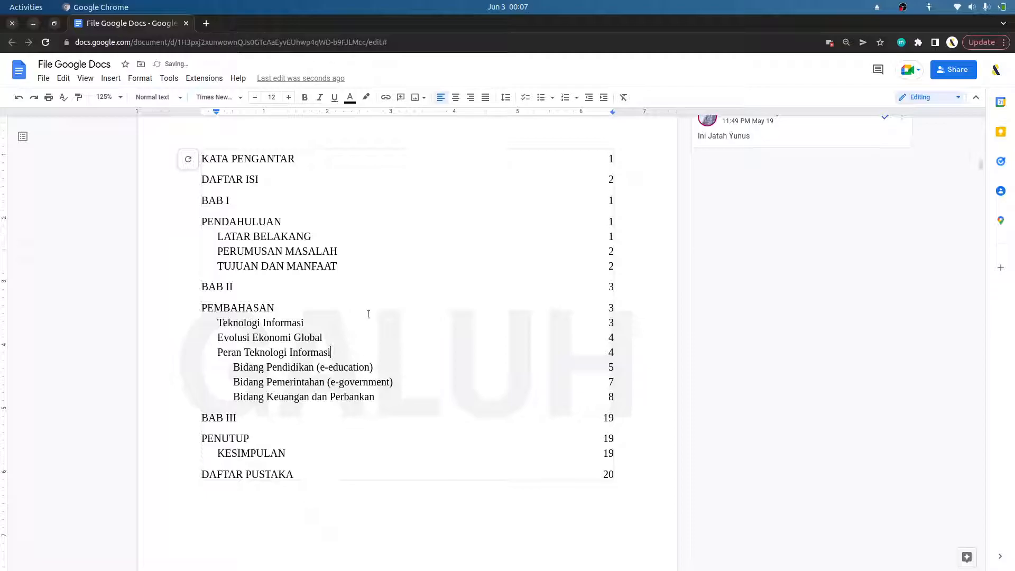
- Follow the KATA PENGANTAR link in the table of contents to its page, and return to the contents list
{"action": "scroll", "coordinate": [369, 314], "scroll_direction": "up", "scroll_amount": 3}
{"action": "left_click", "coordinate": [268, 243]}
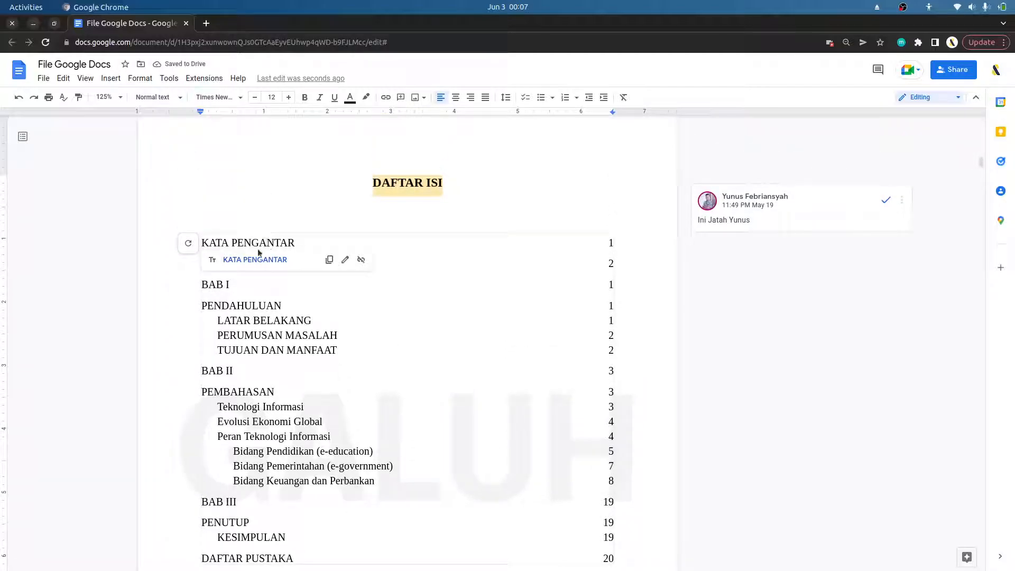
{"action": "left_click", "coordinate": [259, 259]}
{"action": "scroll", "coordinate": [370, 254], "scroll_direction": "down", "scroll_amount": 15}
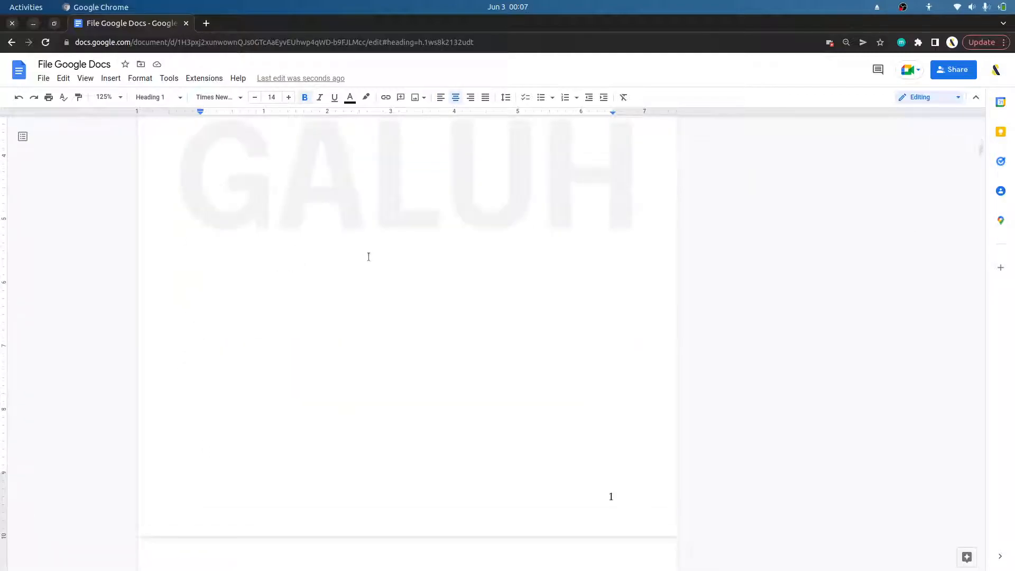
{"action": "scroll", "coordinate": [354, 280], "scroll_direction": "down", "scroll_amount": 2}
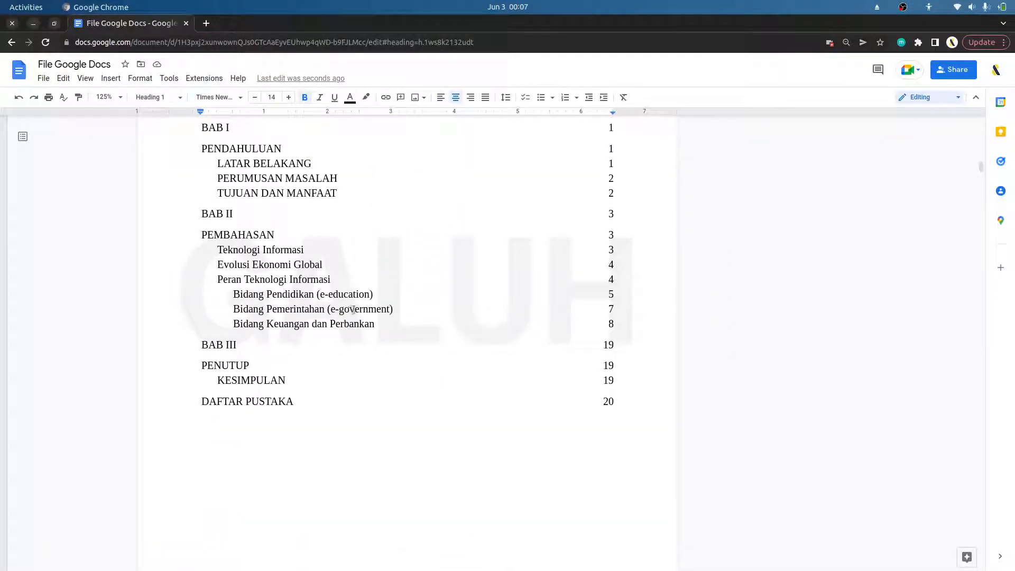
- Follow the Teknologi Informasi link in the table of contents to its heading in BAB II
{"action": "left_click", "coordinate": [267, 250]}
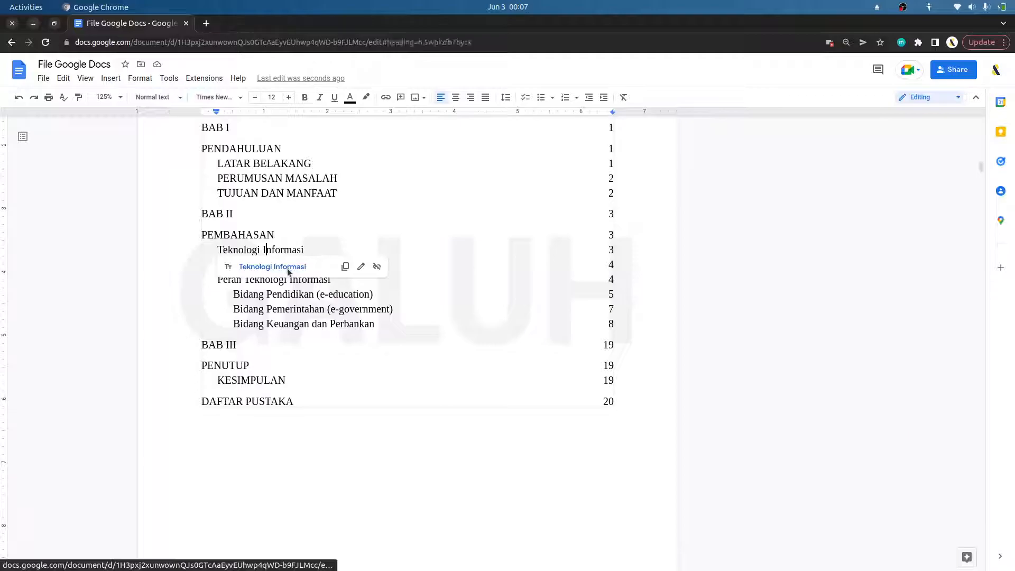
{"action": "left_click", "coordinate": [288, 272]}
{"action": "left_click_drag", "start_coordinate": [333, 160], "coordinate": [216, 145]}
{"action": "left_click", "coordinate": [355, 199]}
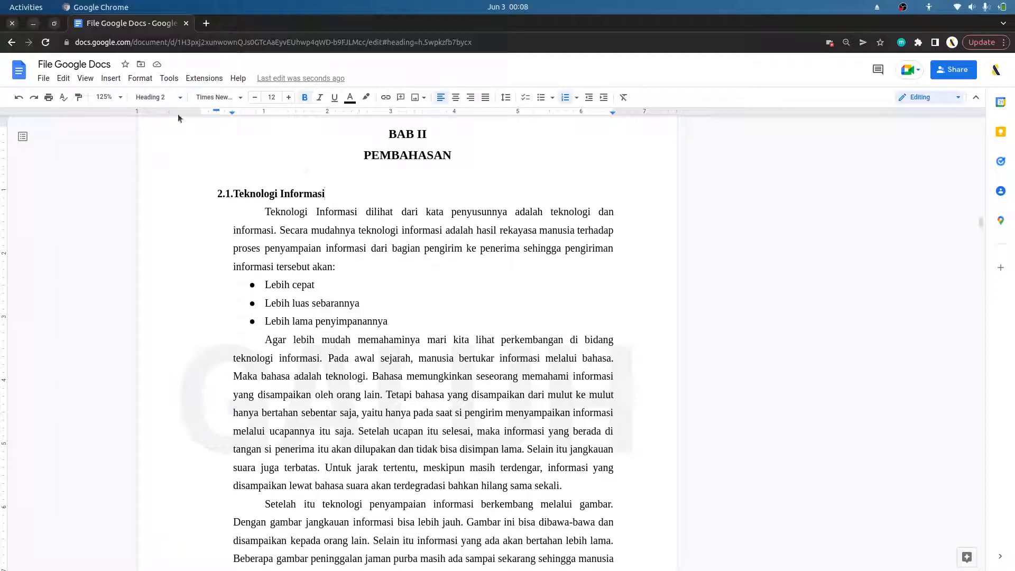
{"action": "left_click", "coordinate": [111, 79]}
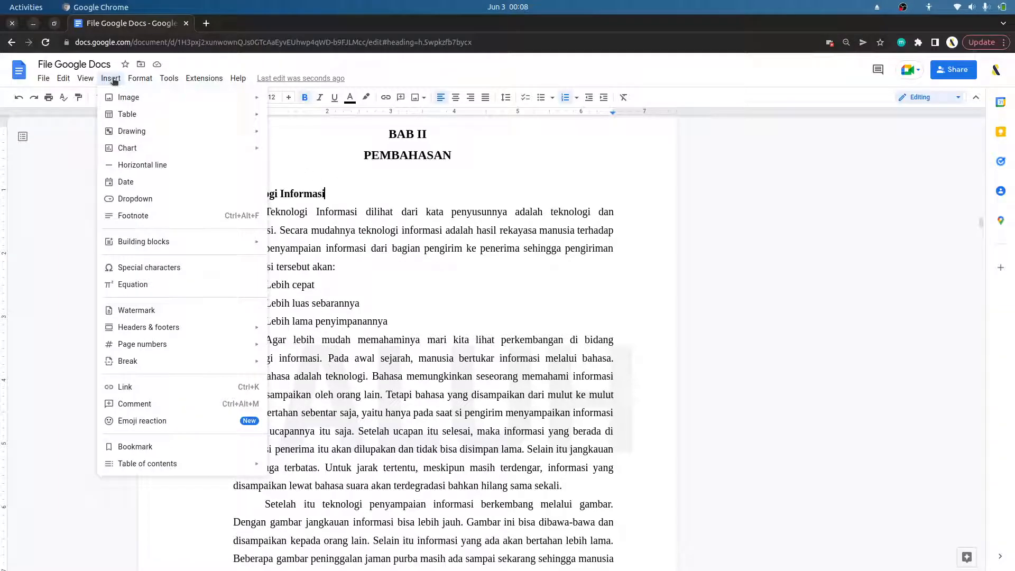
{"action": "left_click", "coordinate": [344, 192]}
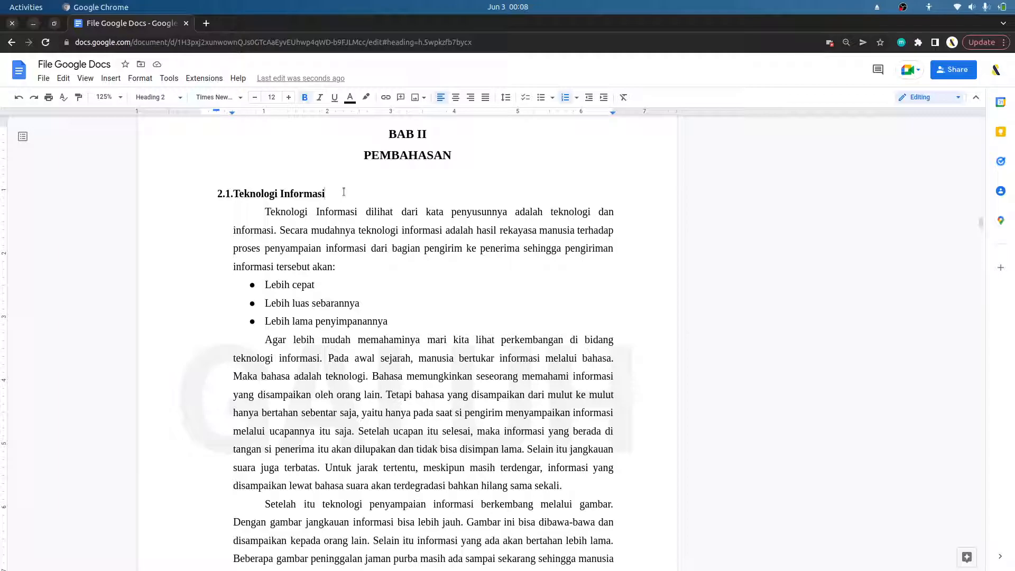
{"action": "left_click", "coordinate": [111, 78]}
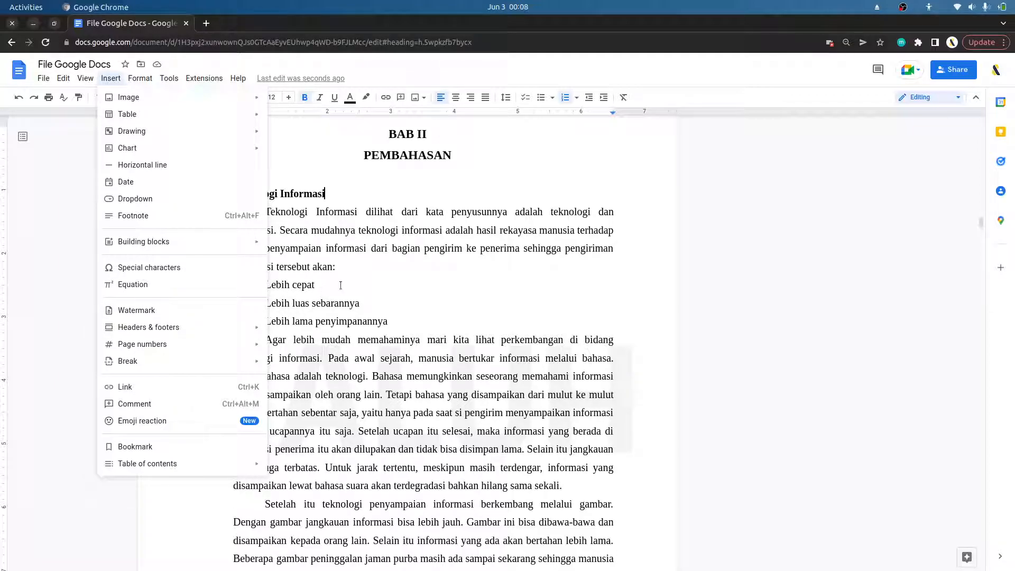
{"action": "left_click", "coordinate": [342, 285]}
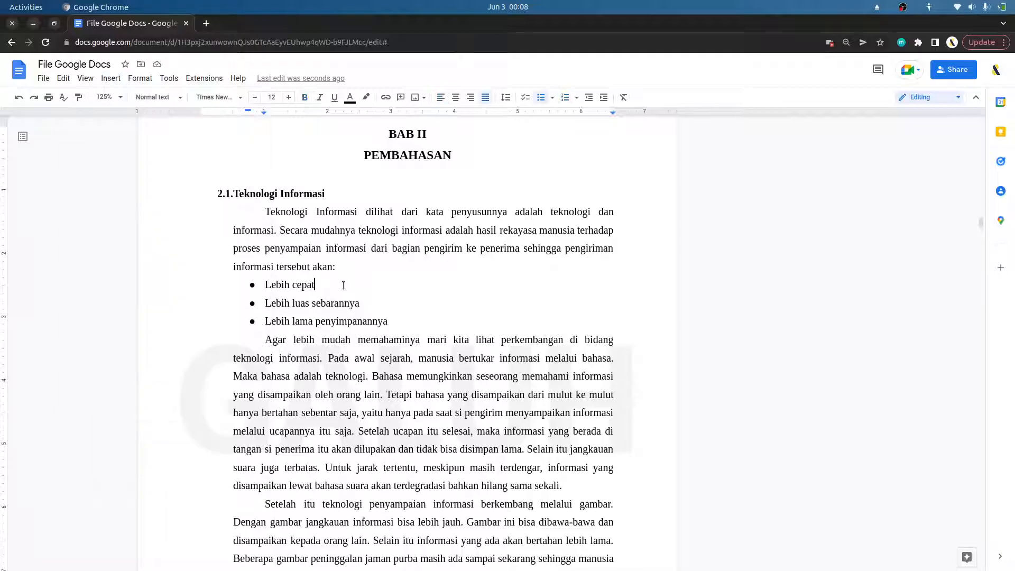